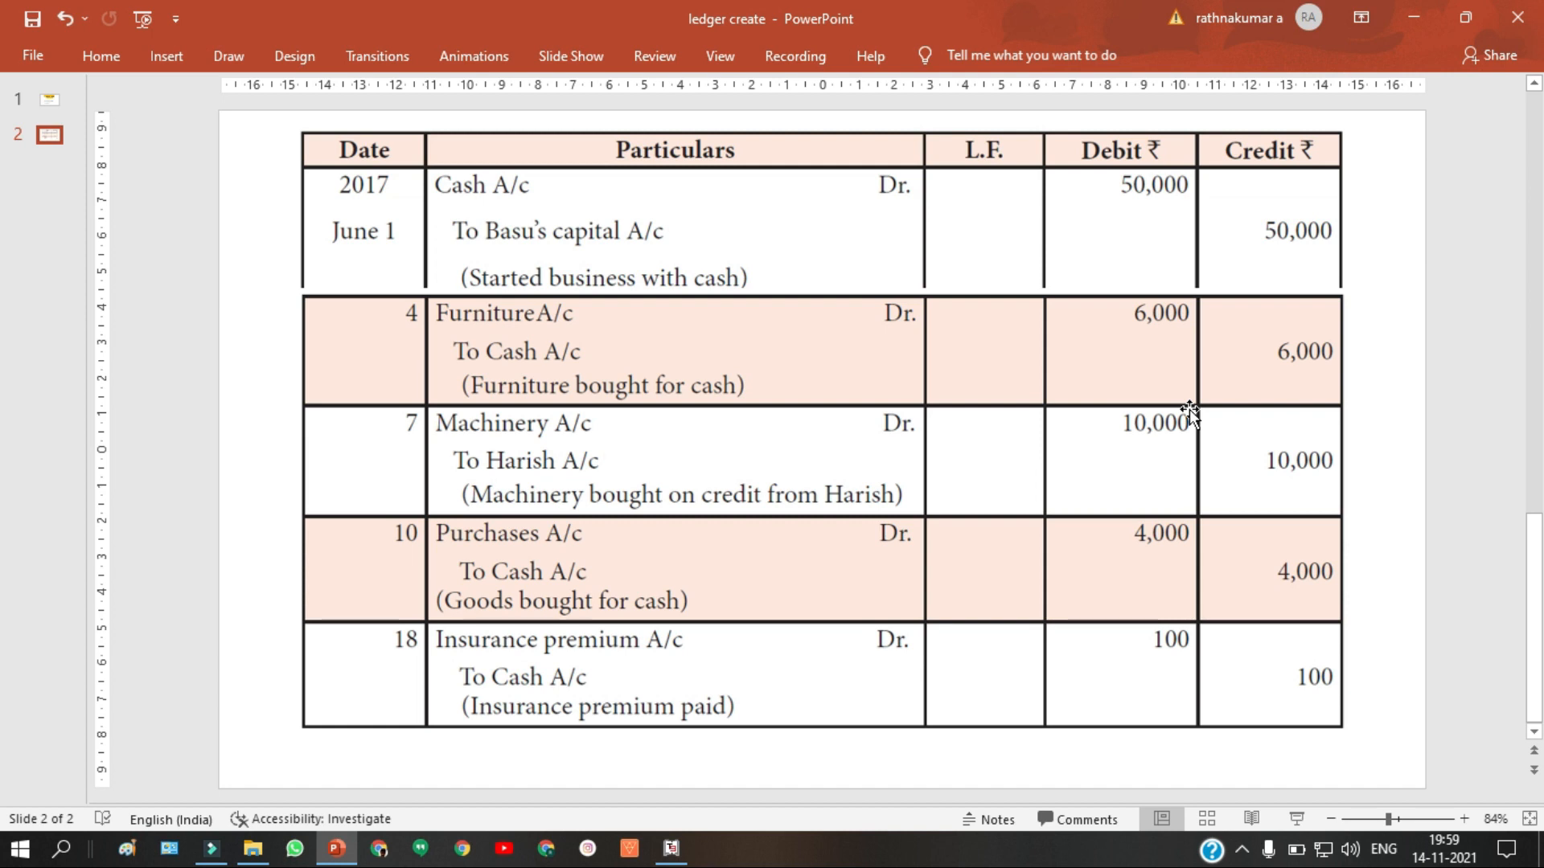
Step: Check the June transactions in the PowerPoint slides, and start a Receipt voucher under Accounting Vouchers in Tally.ERP 9
scroll(1189, 409, up, 2)
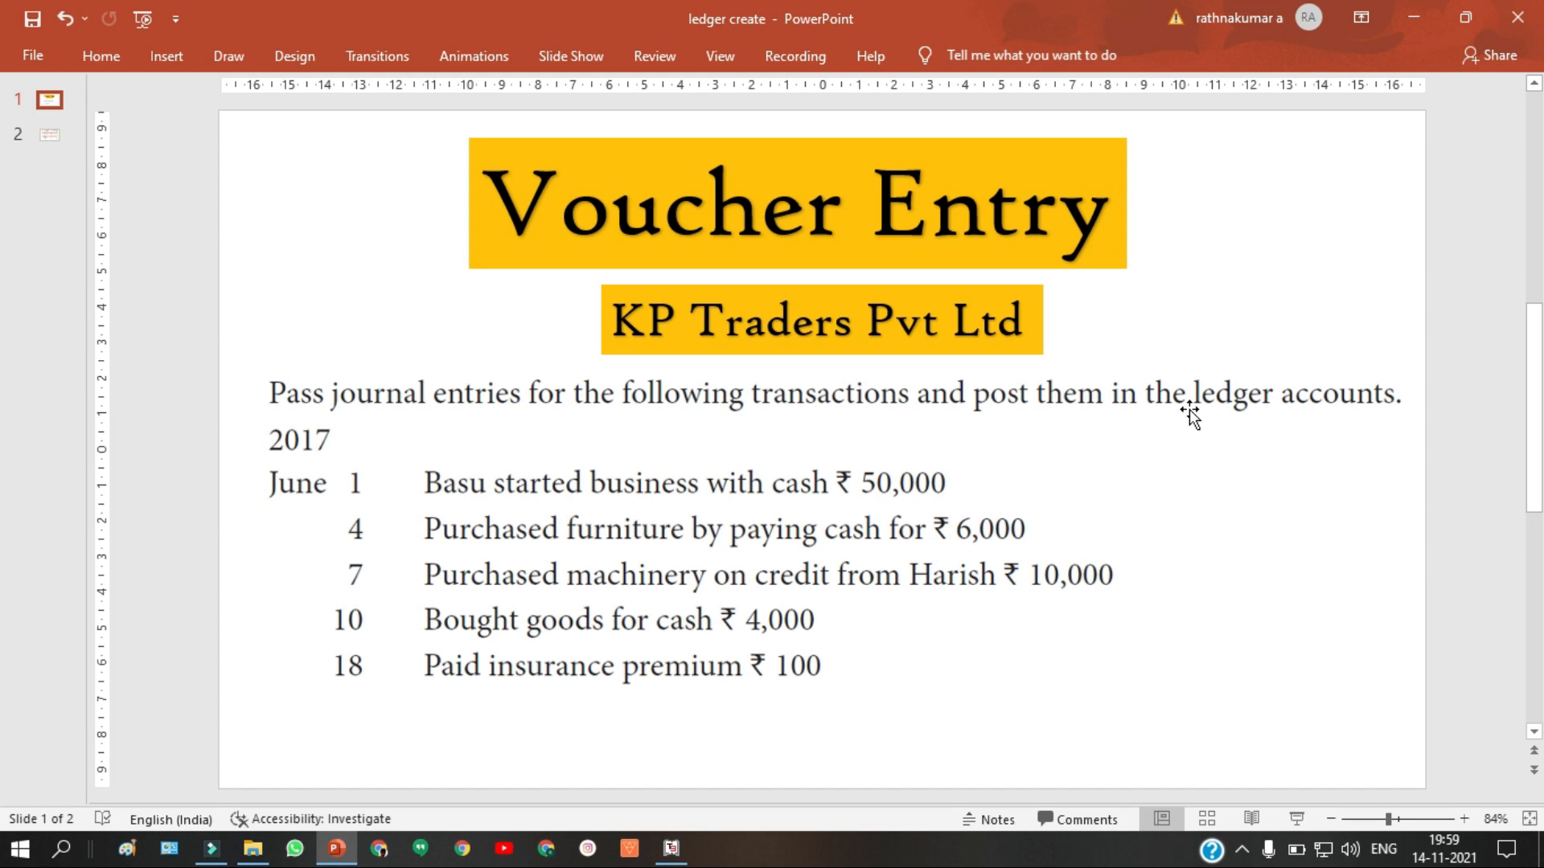
scroll(1189, 408, down, 2)
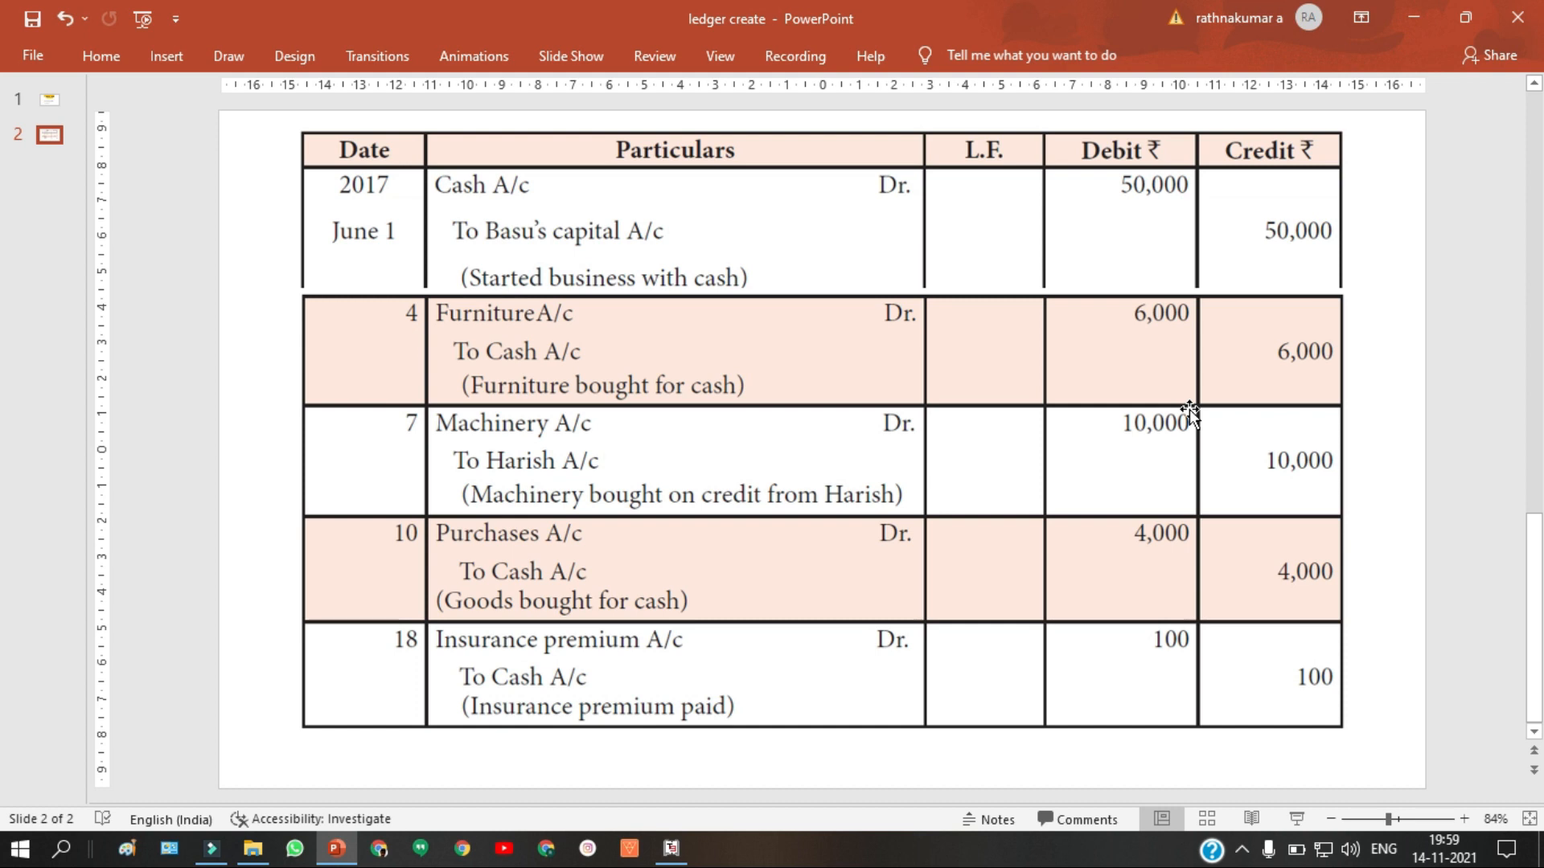
scroll(1189, 408, up, 2)
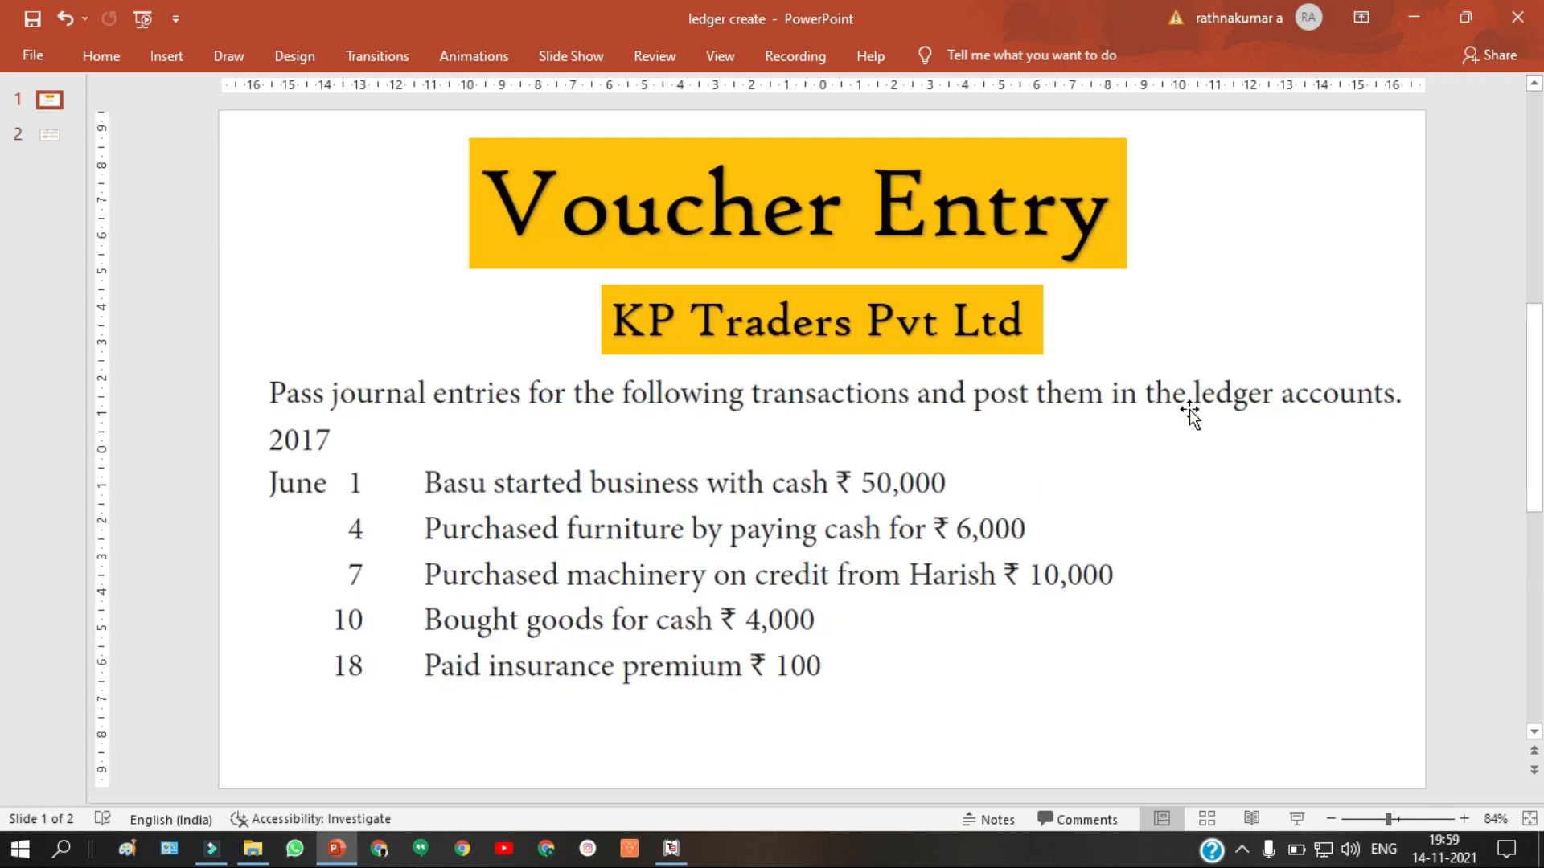
key(alt+Tab)
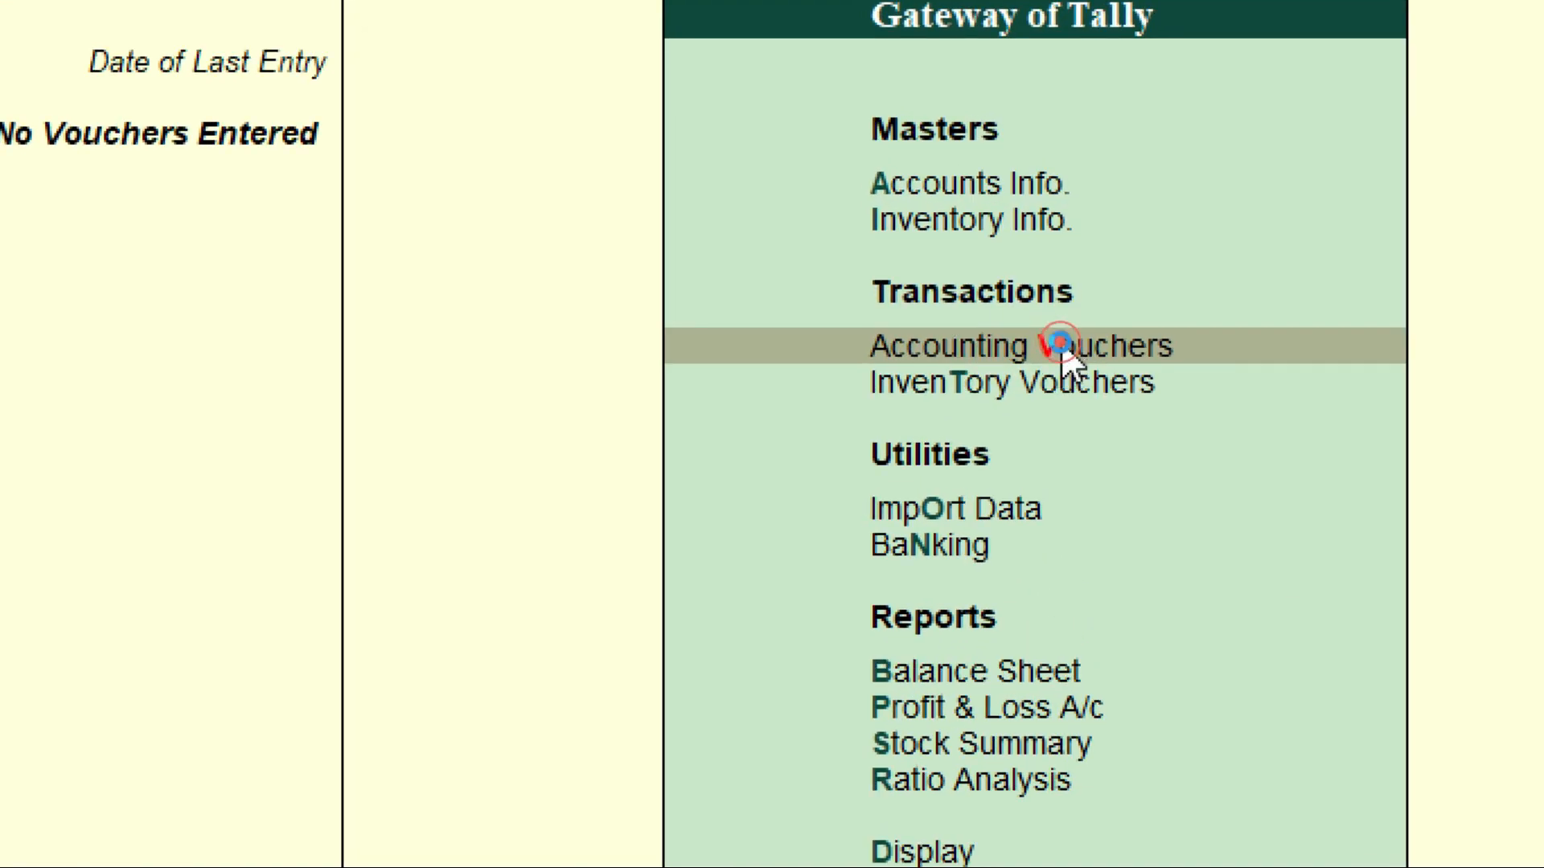
click(1063, 352)
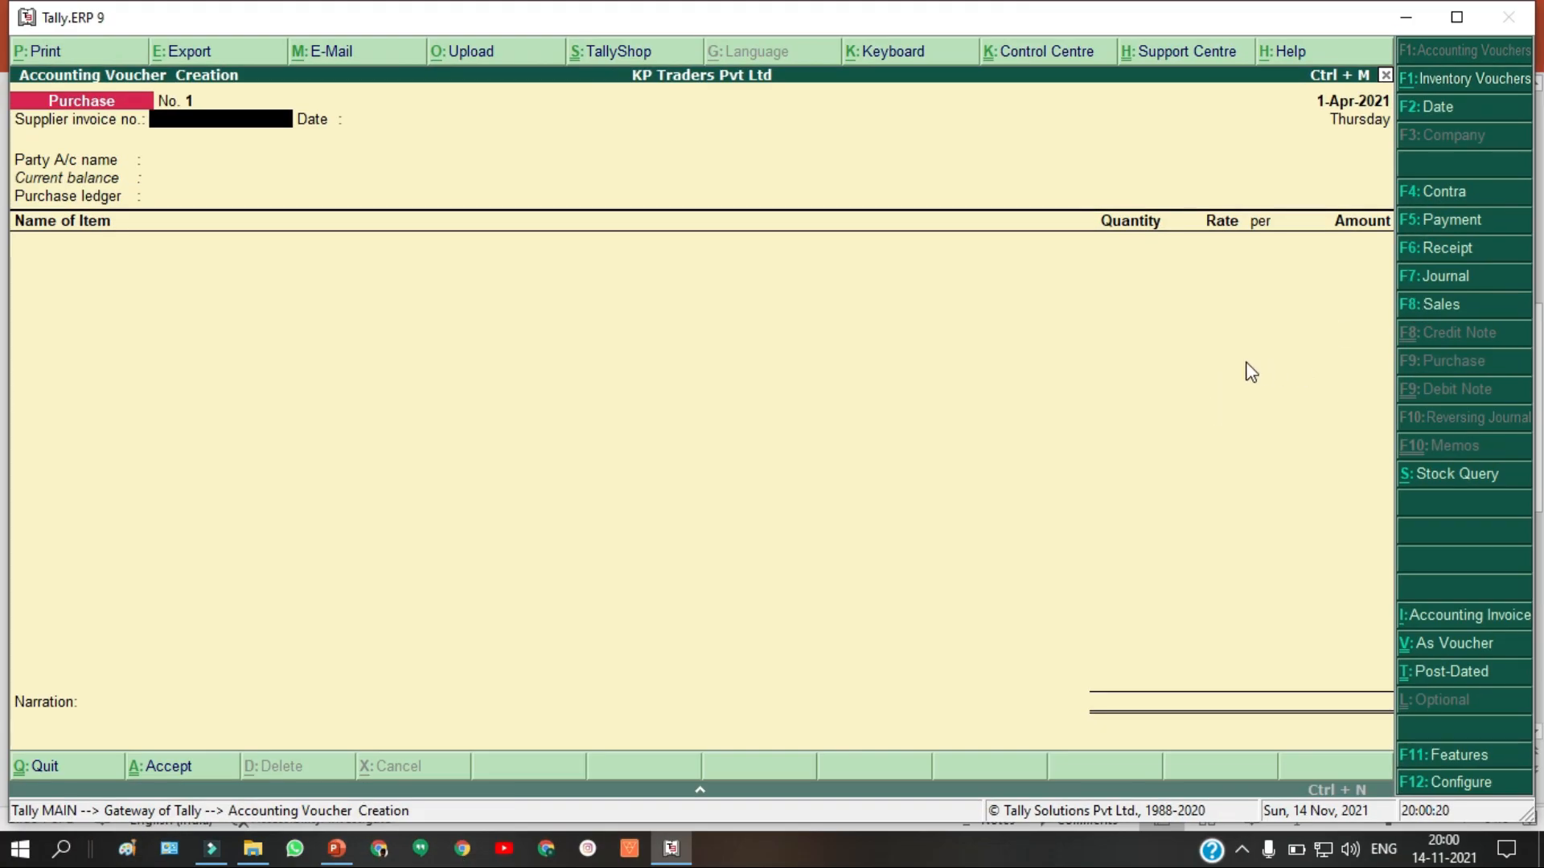
key(alt+Tab)
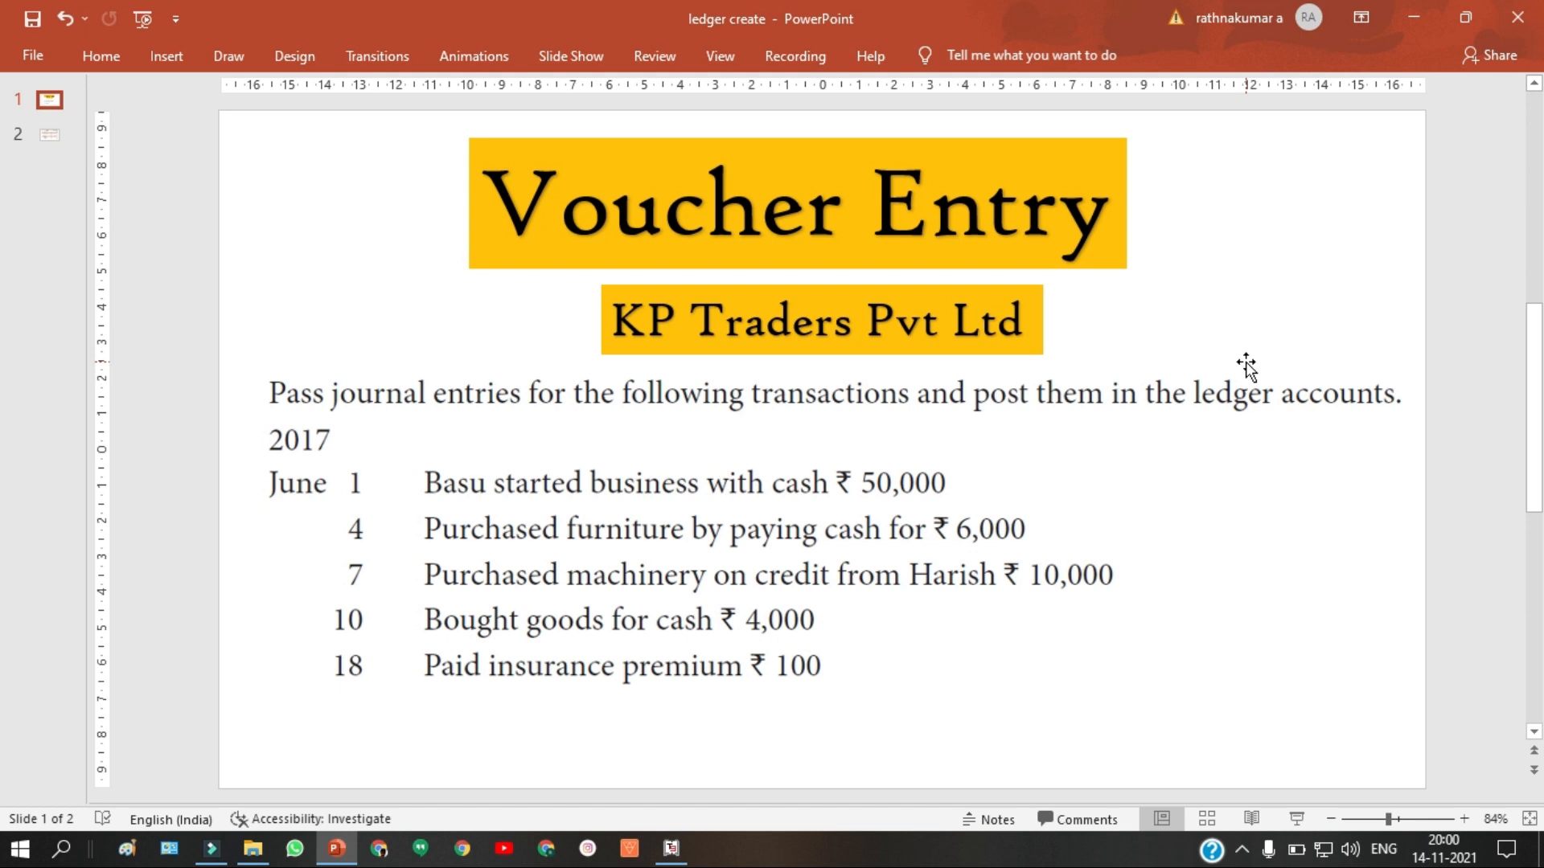
key(alt+Tab)
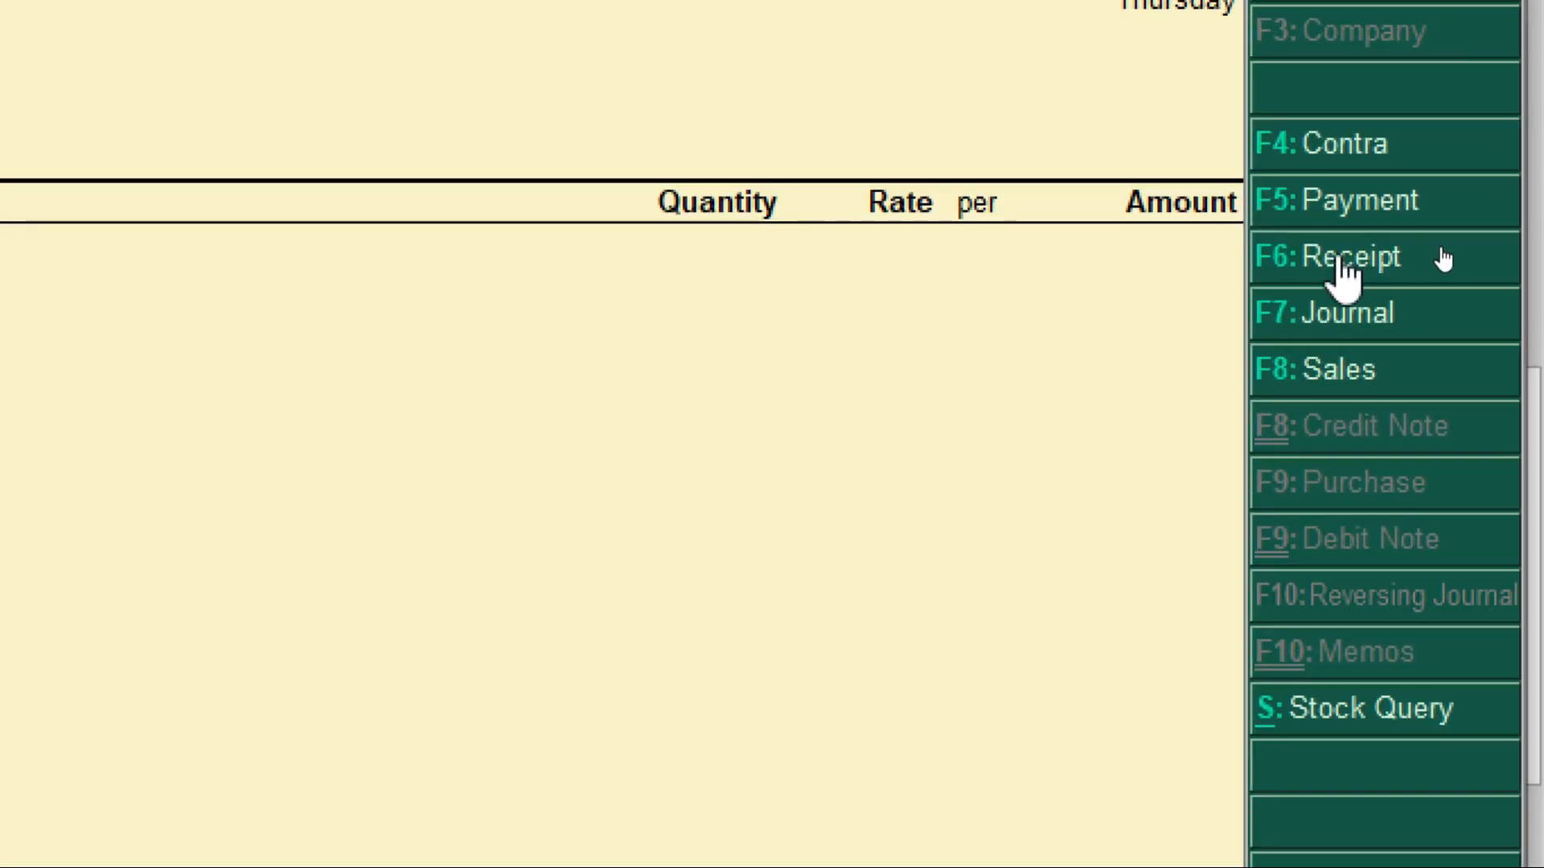
click(1442, 254)
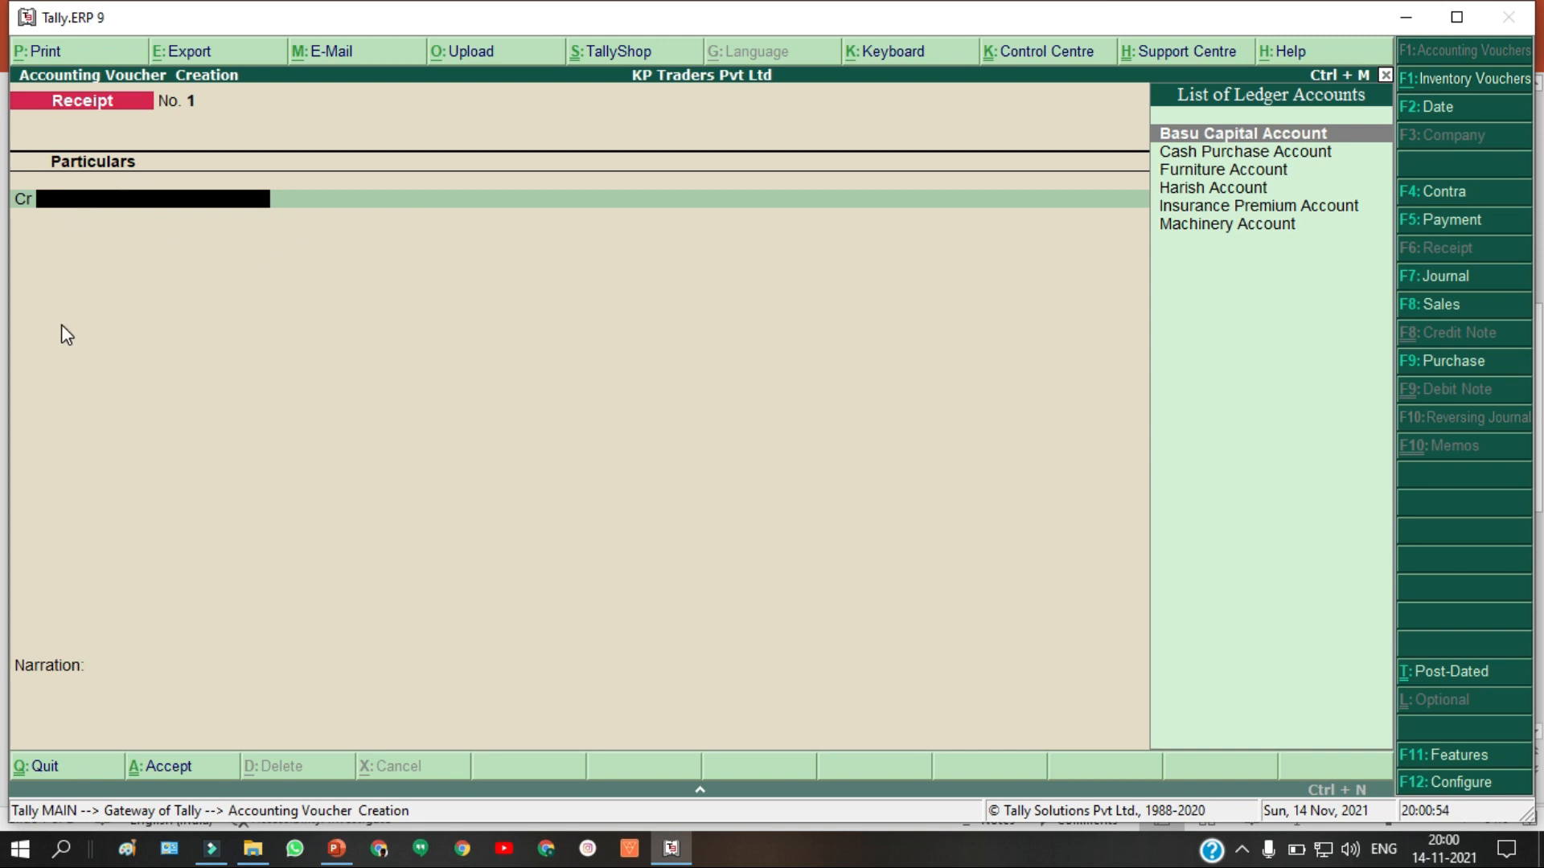
Step: Check the June 1 journal entry in PowerPoint and credit the owner's capital account with 50,000 in the Tally.ERP 9 Receipt voucher
key(alt+Tab)
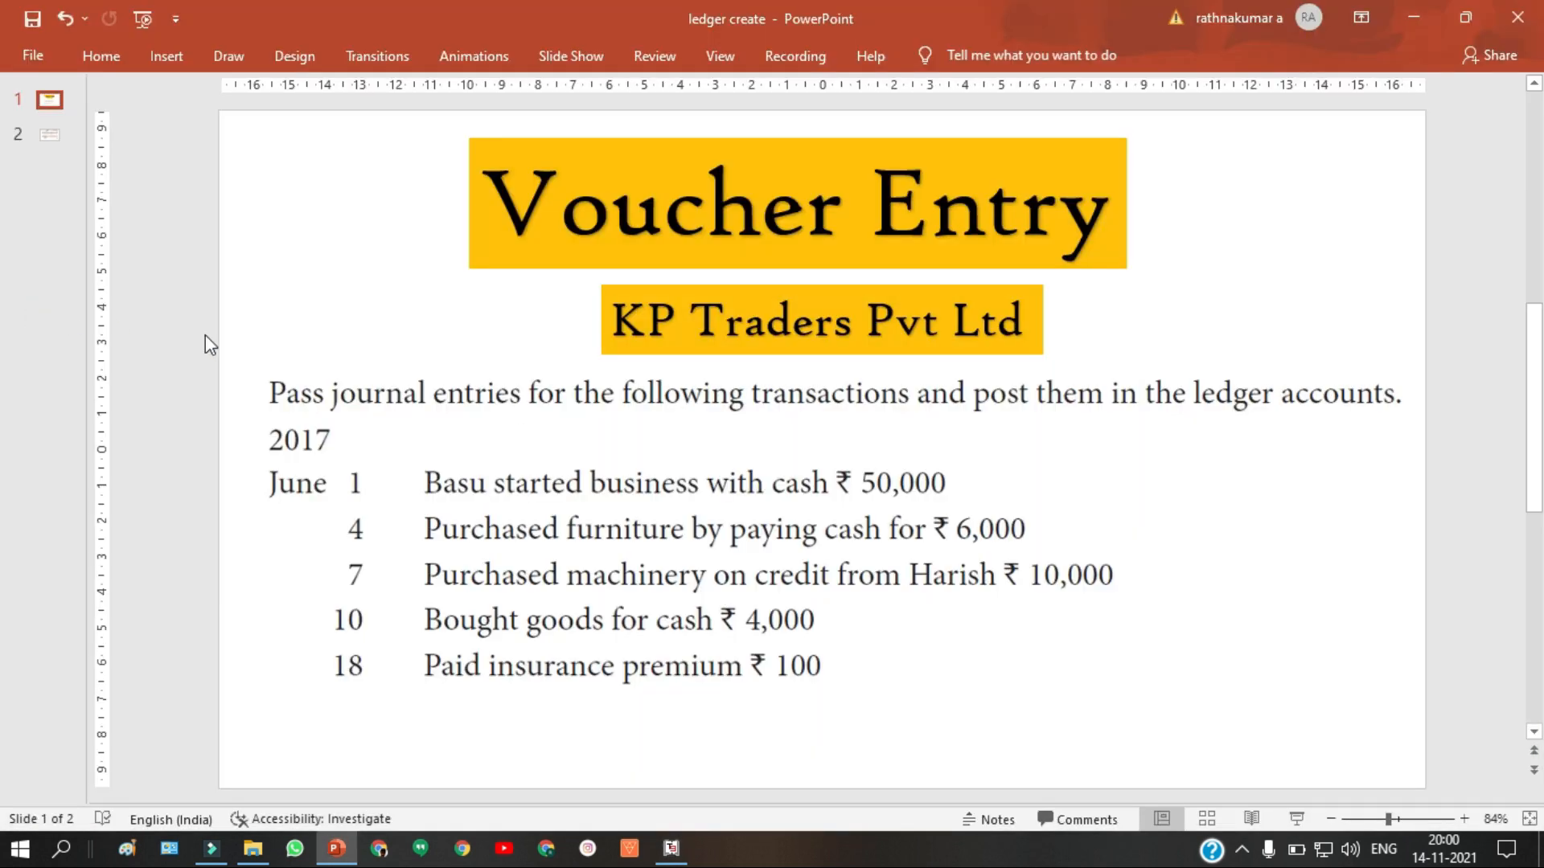
scroll(448, 482, down, 1)
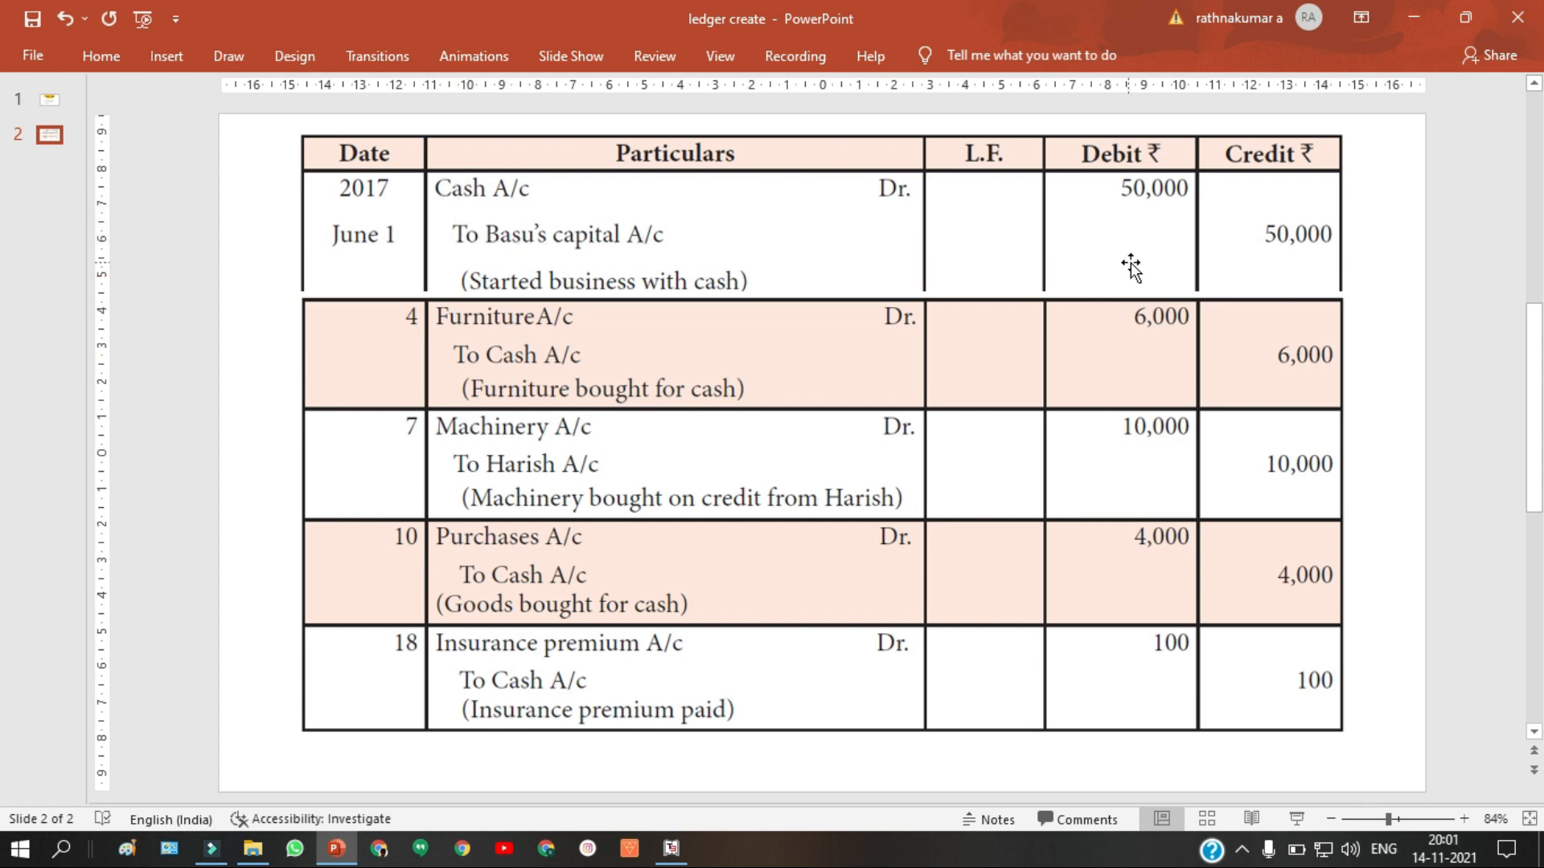
key(alt+Tab)
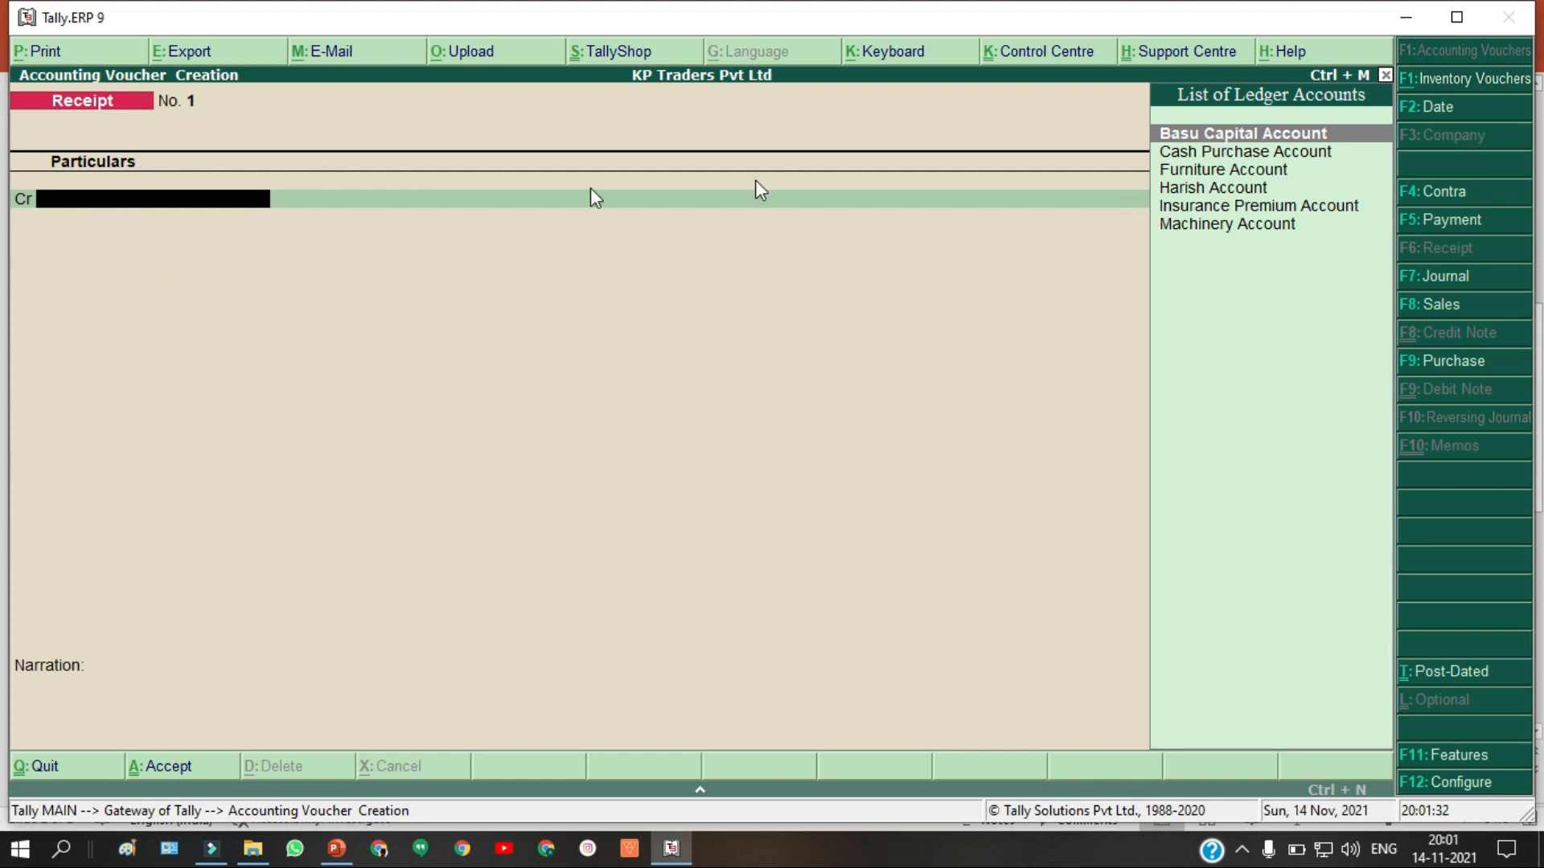
click(1190, 133)
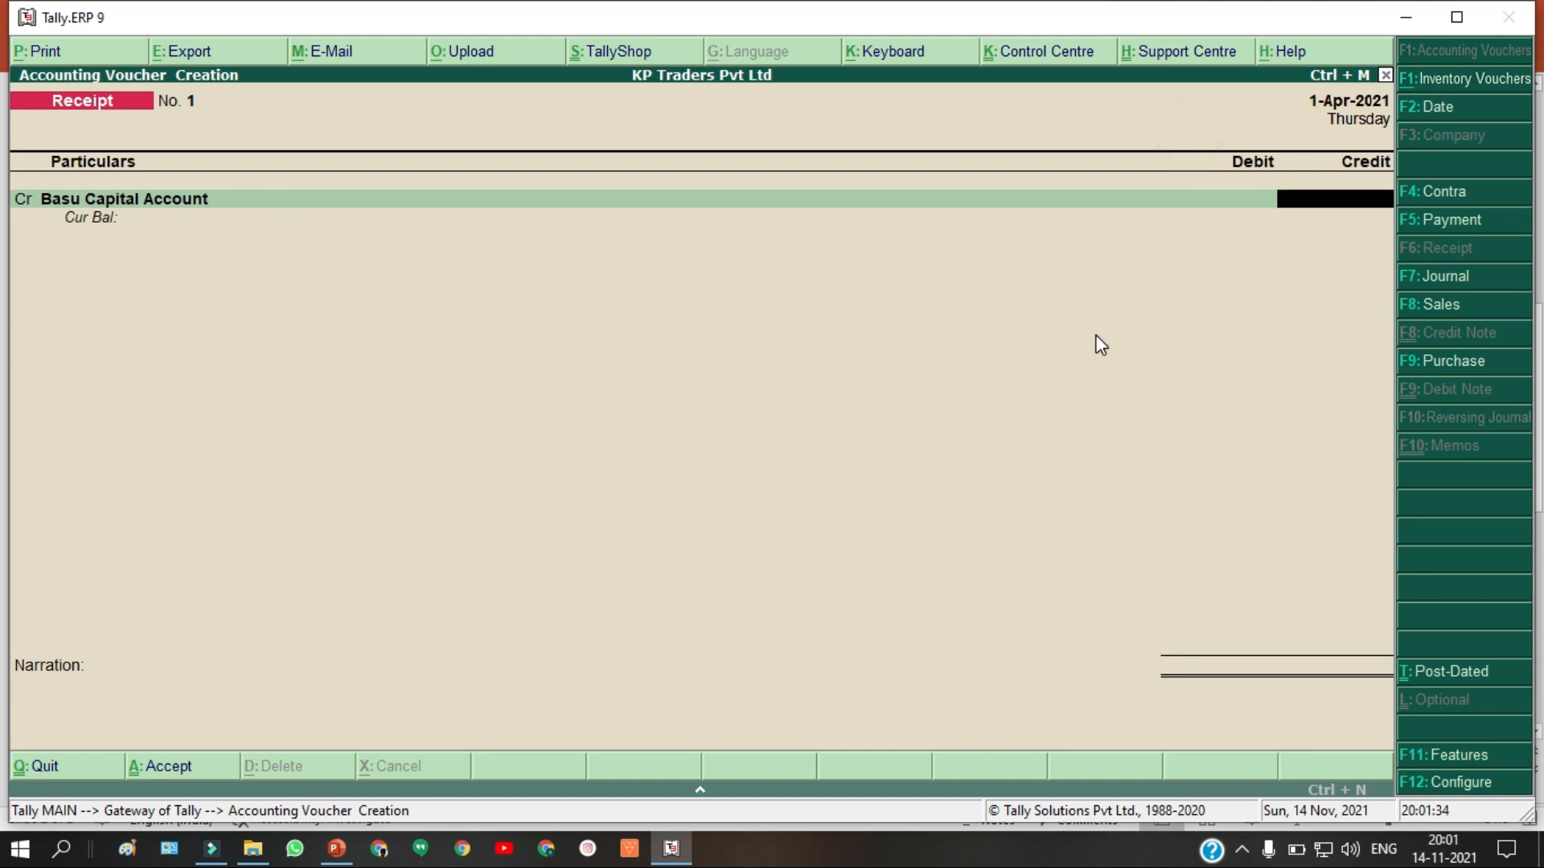
key(alt+Tab)
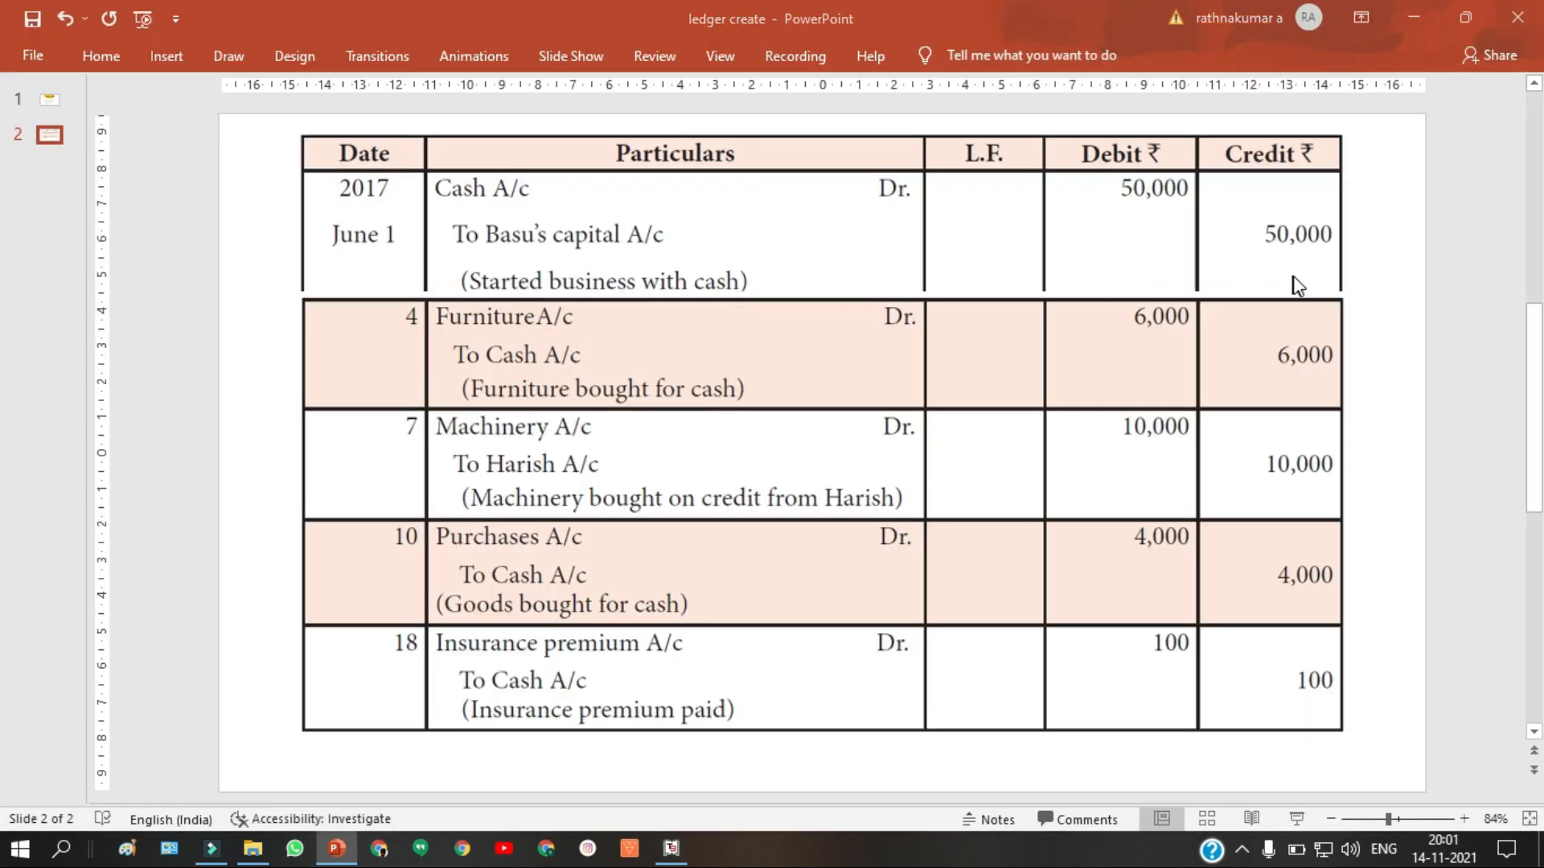
key(alt+Tab)
text(50000)
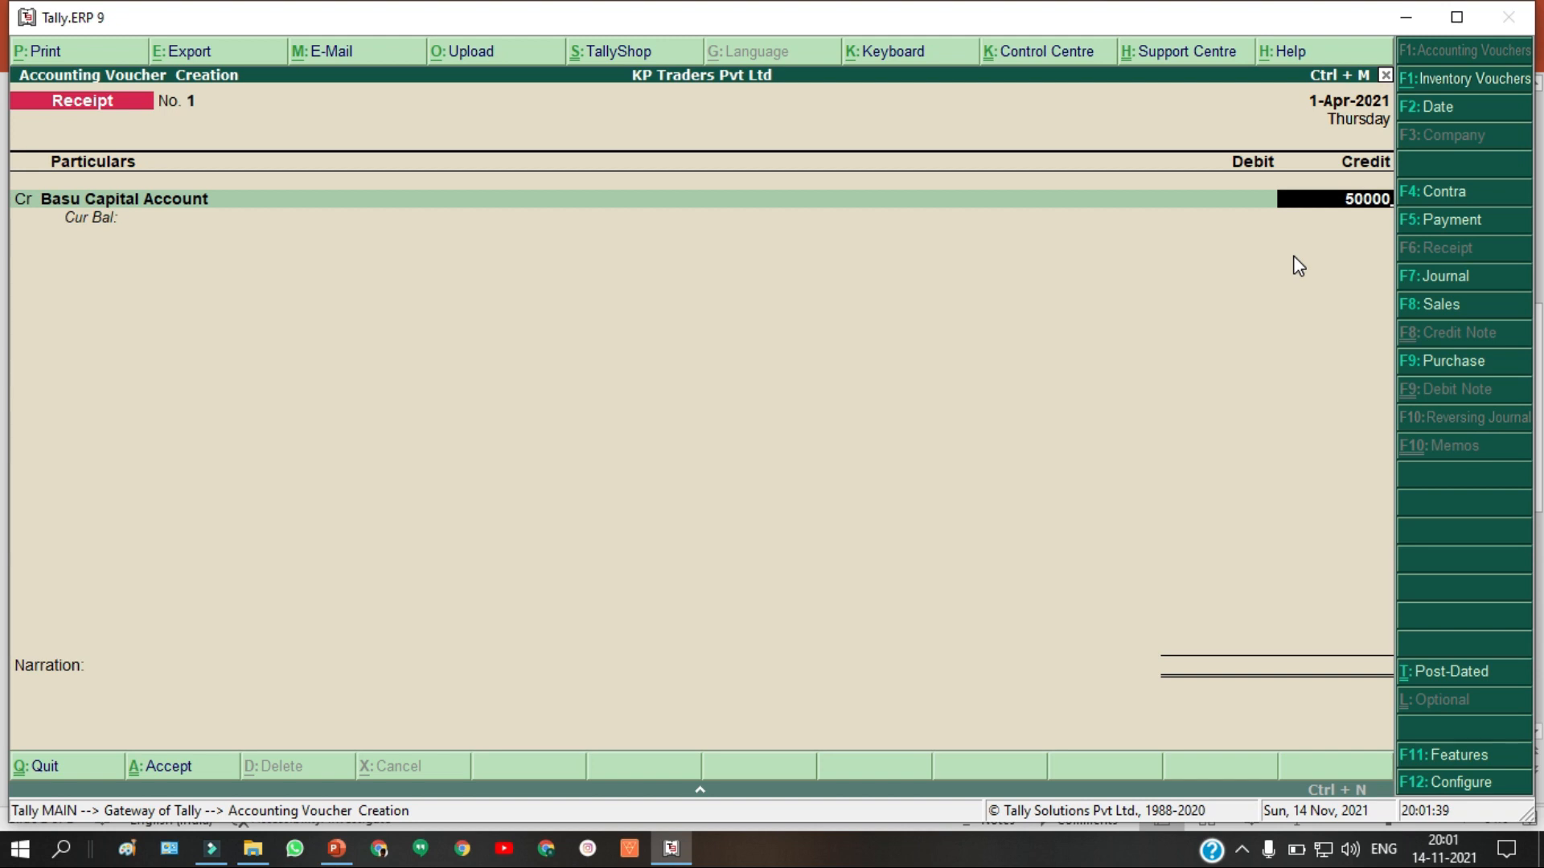
key(Return)
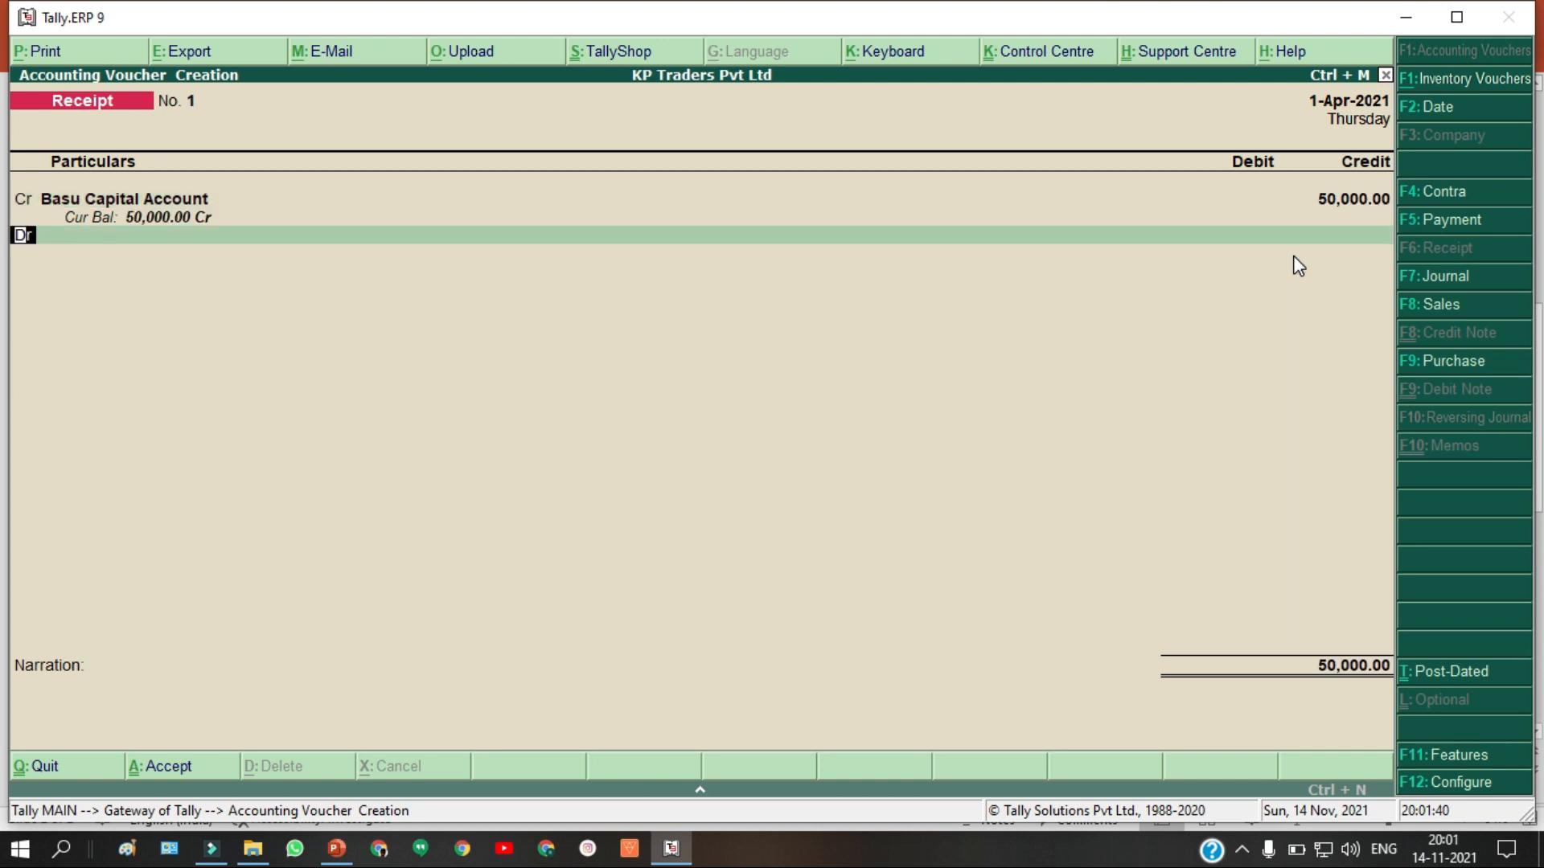
Step: Debit the Cash ledger with 50,000 in the Receipt voucher, checking it against the journal entry in PowerPoint
key(alt+Tab)
key(alt+Tab)
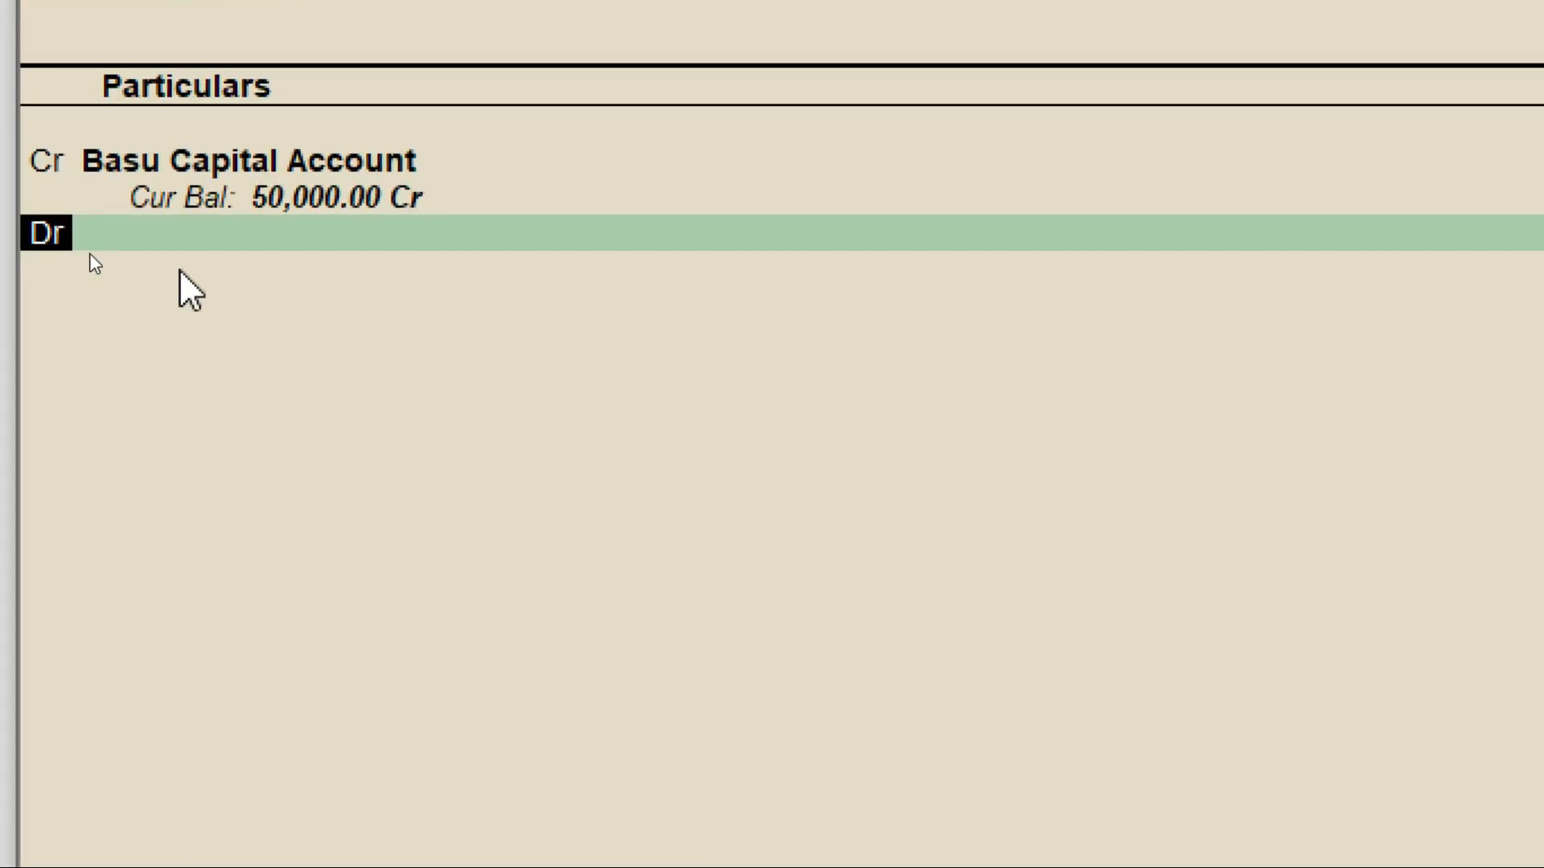
key(Return)
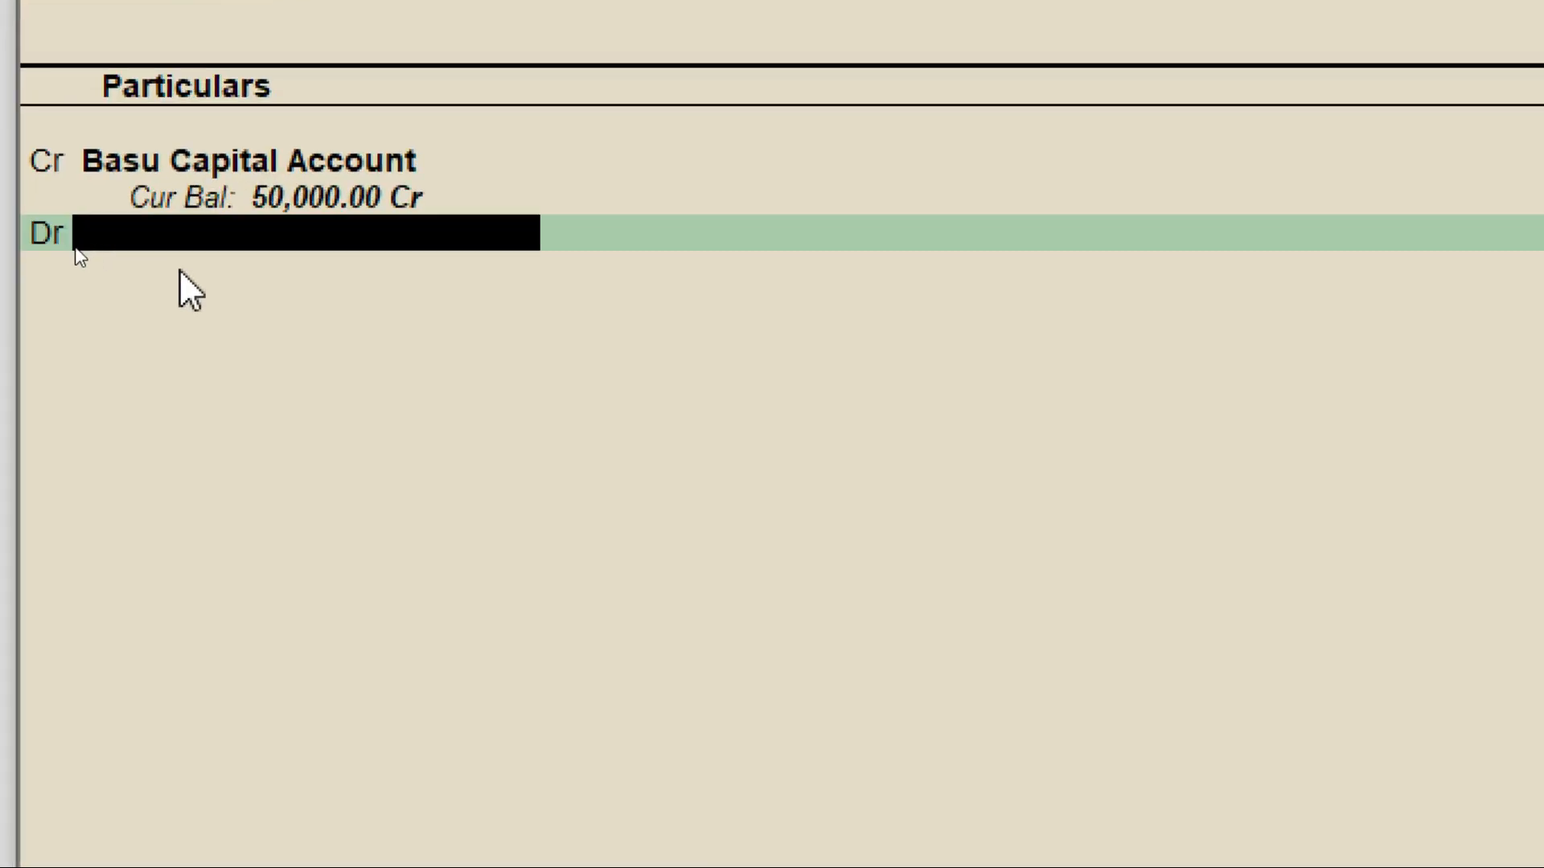
key(alt+Tab)
key(alt+Tab)
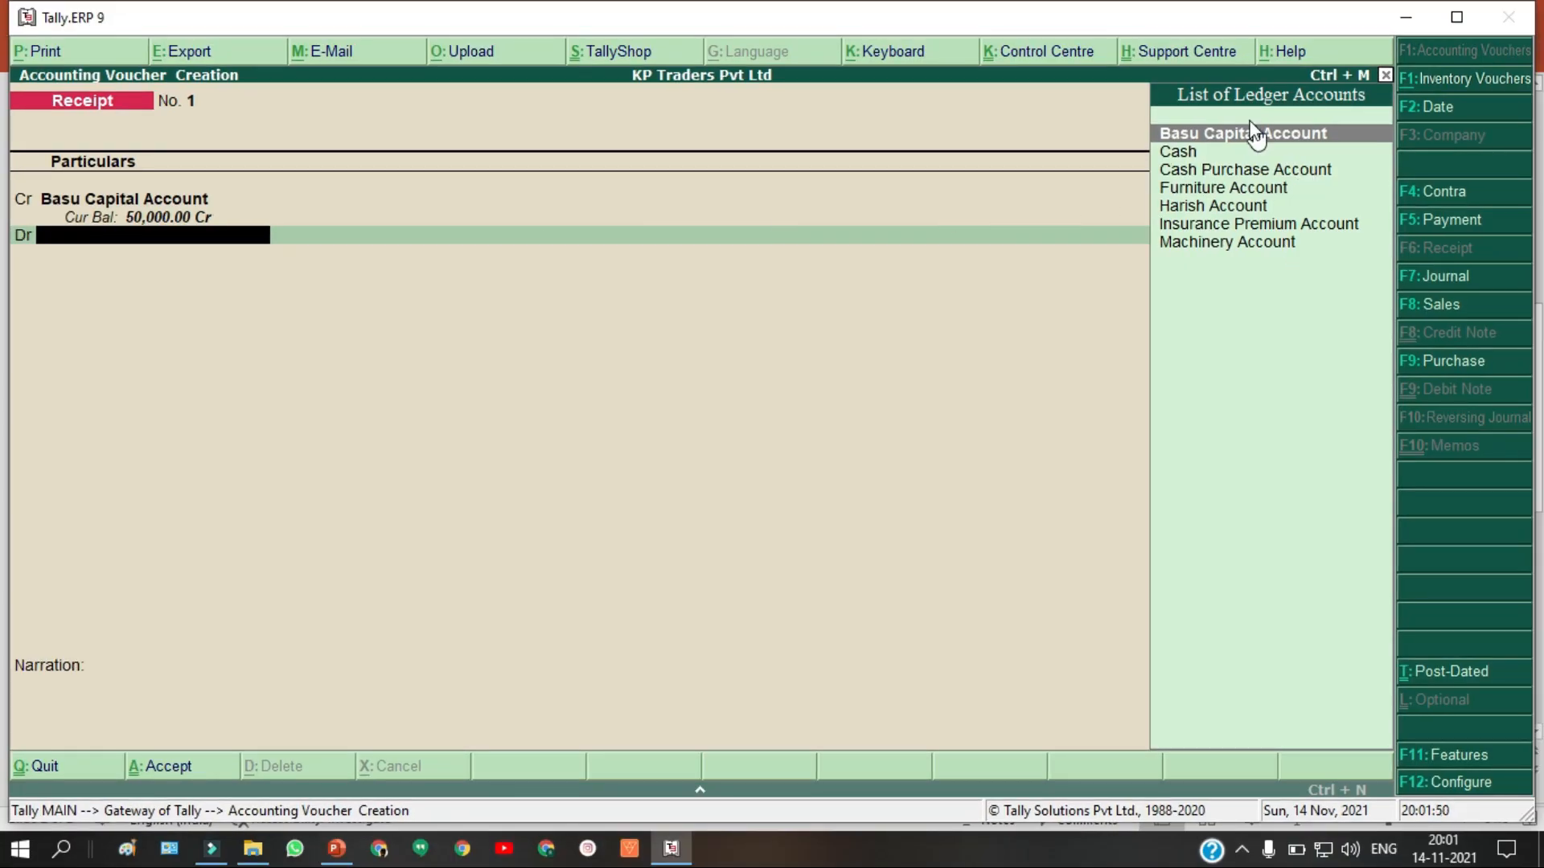
key(alt+Tab)
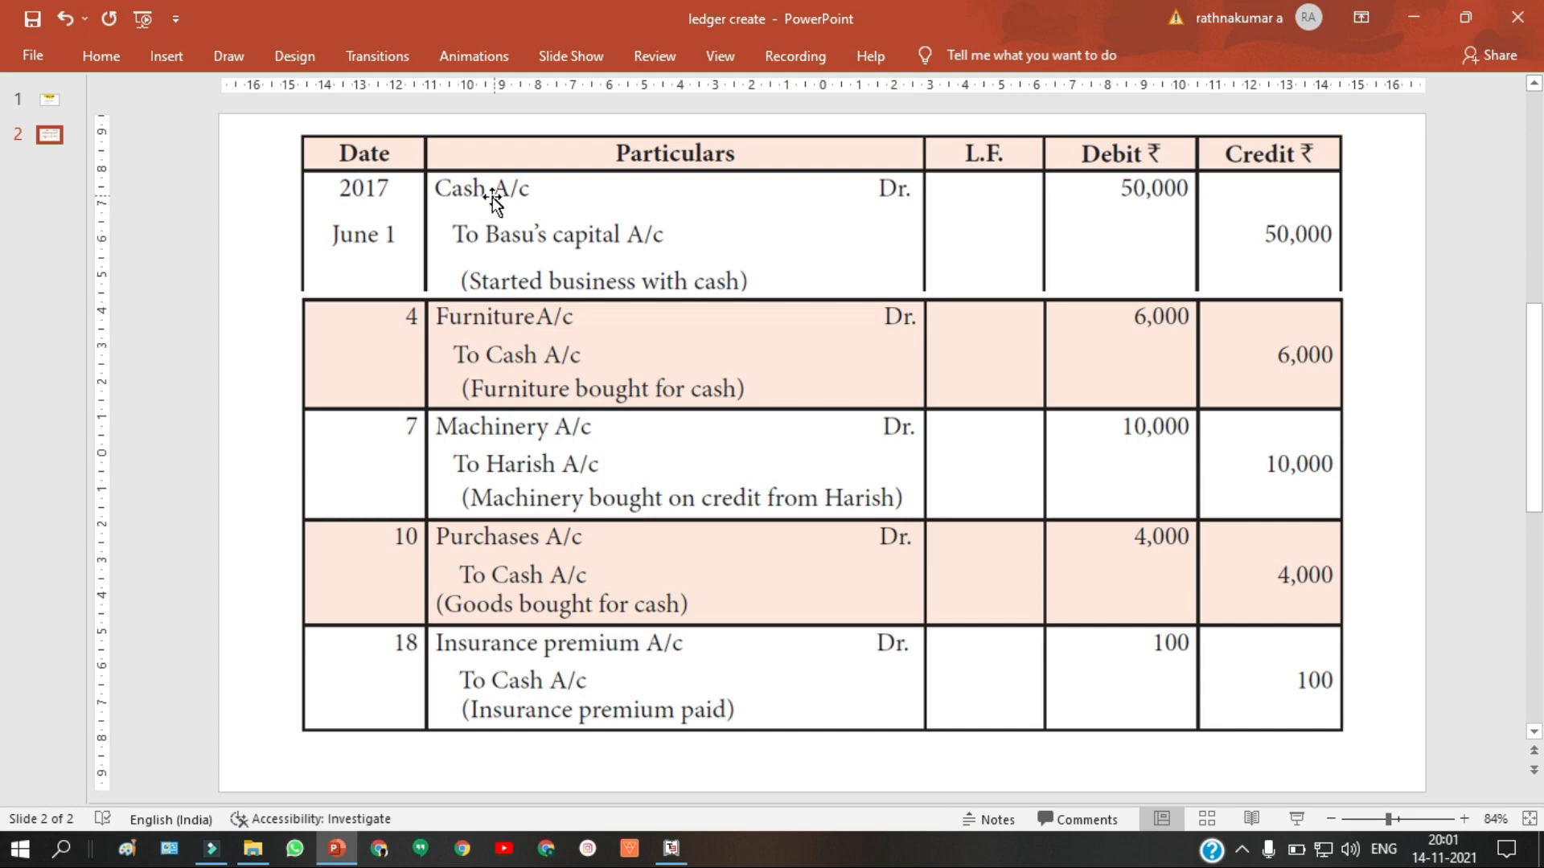
key(alt+Tab)
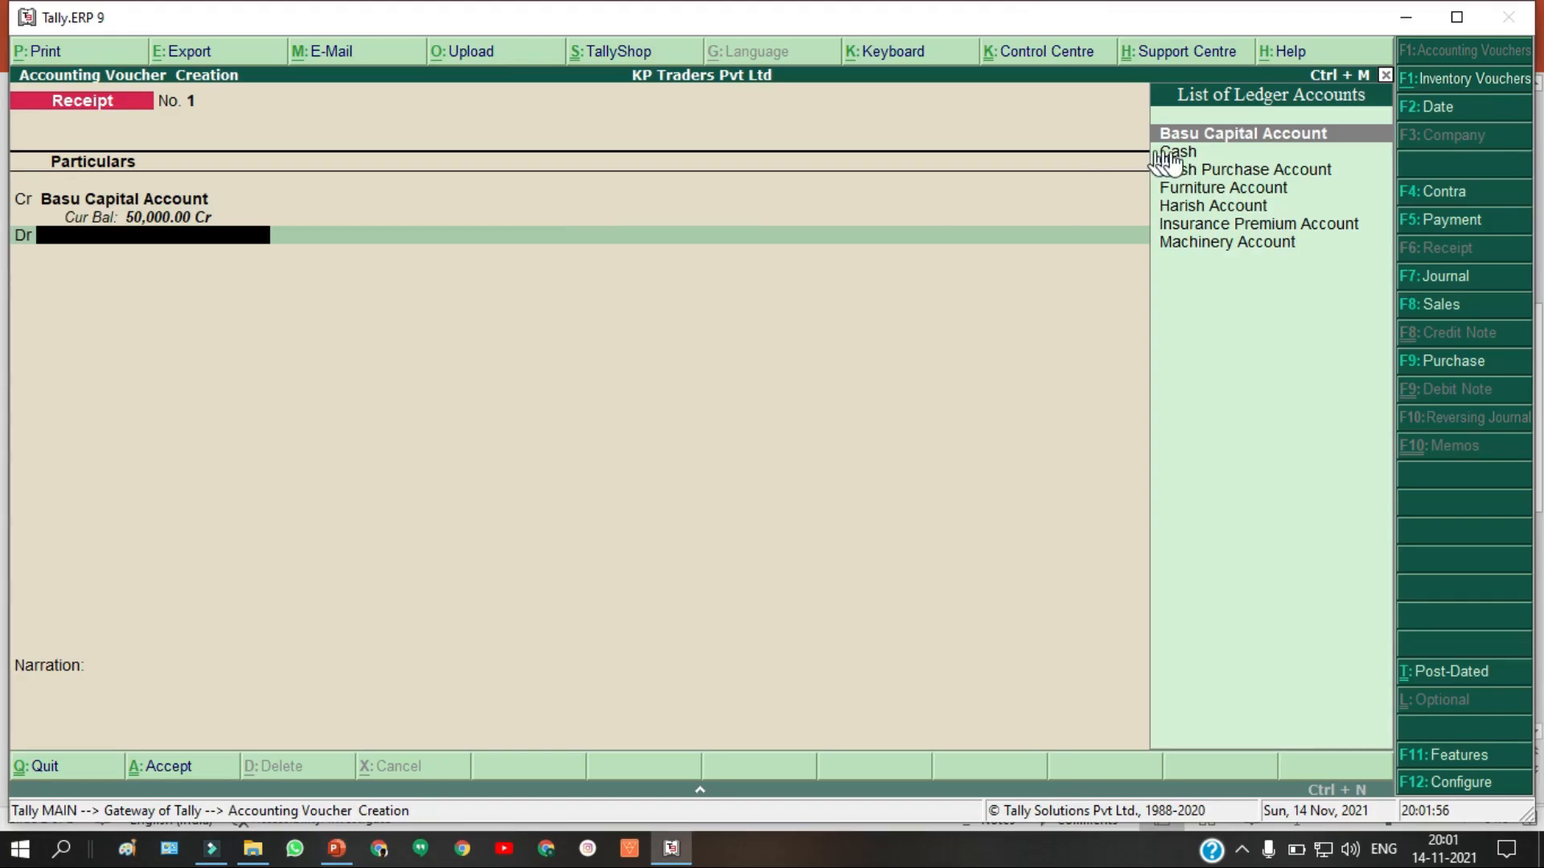
click(1192, 157)
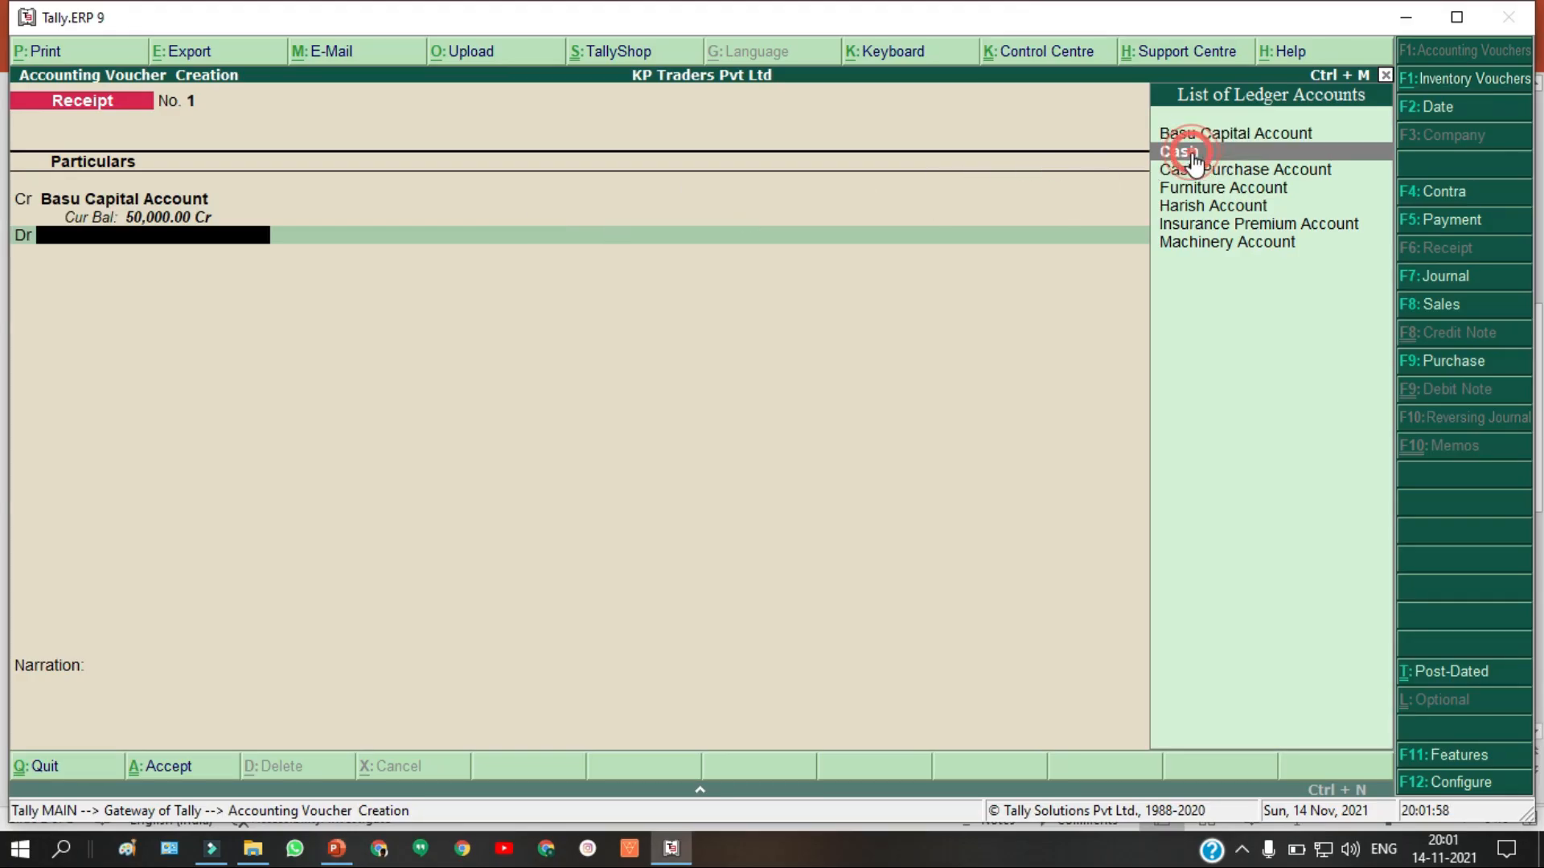
click(1193, 157)
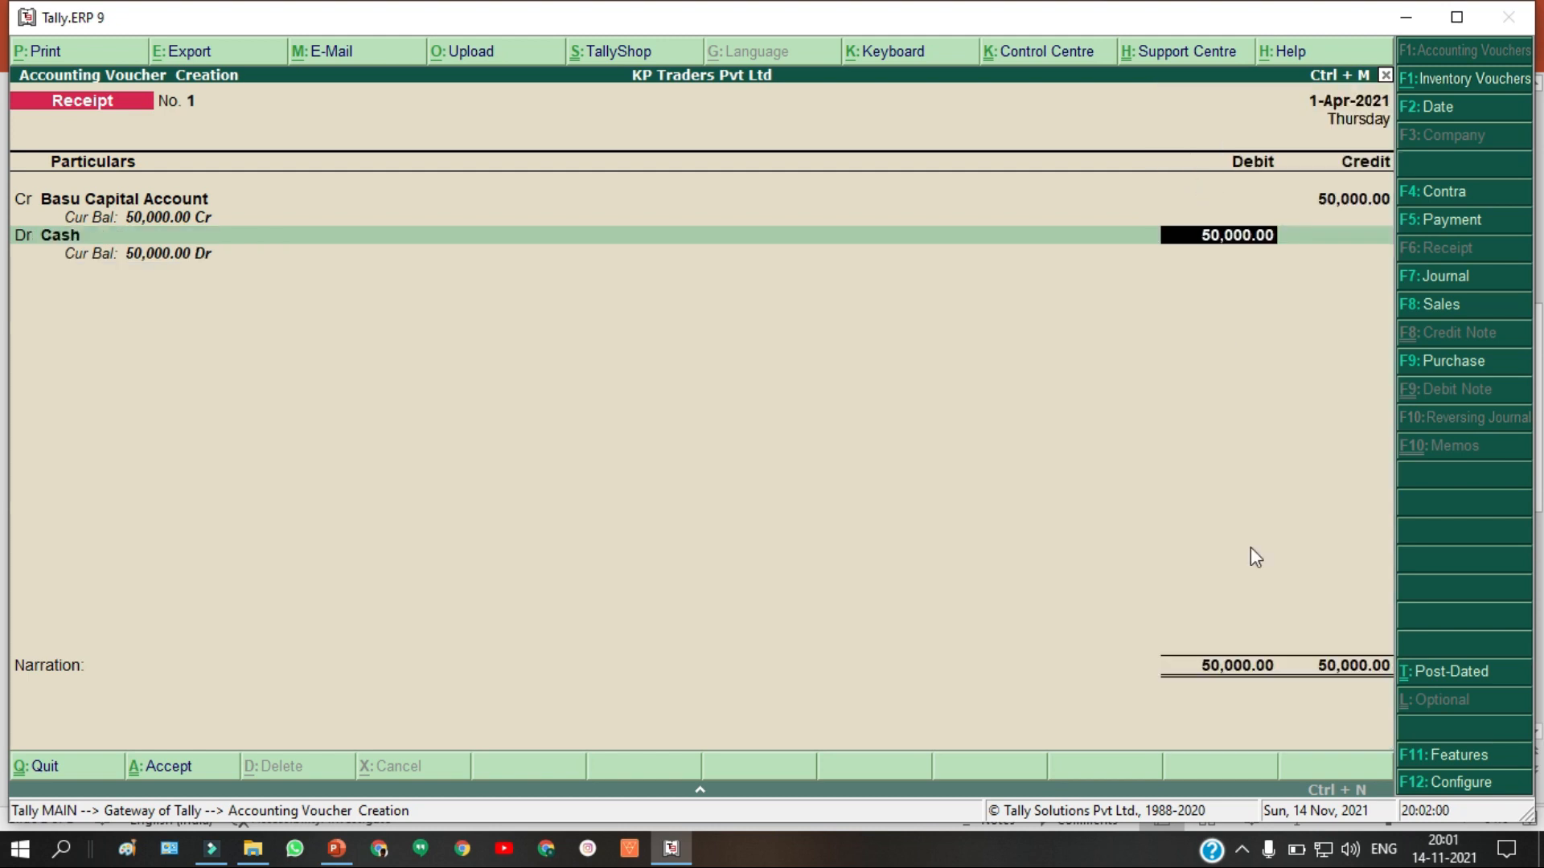
key(Return)
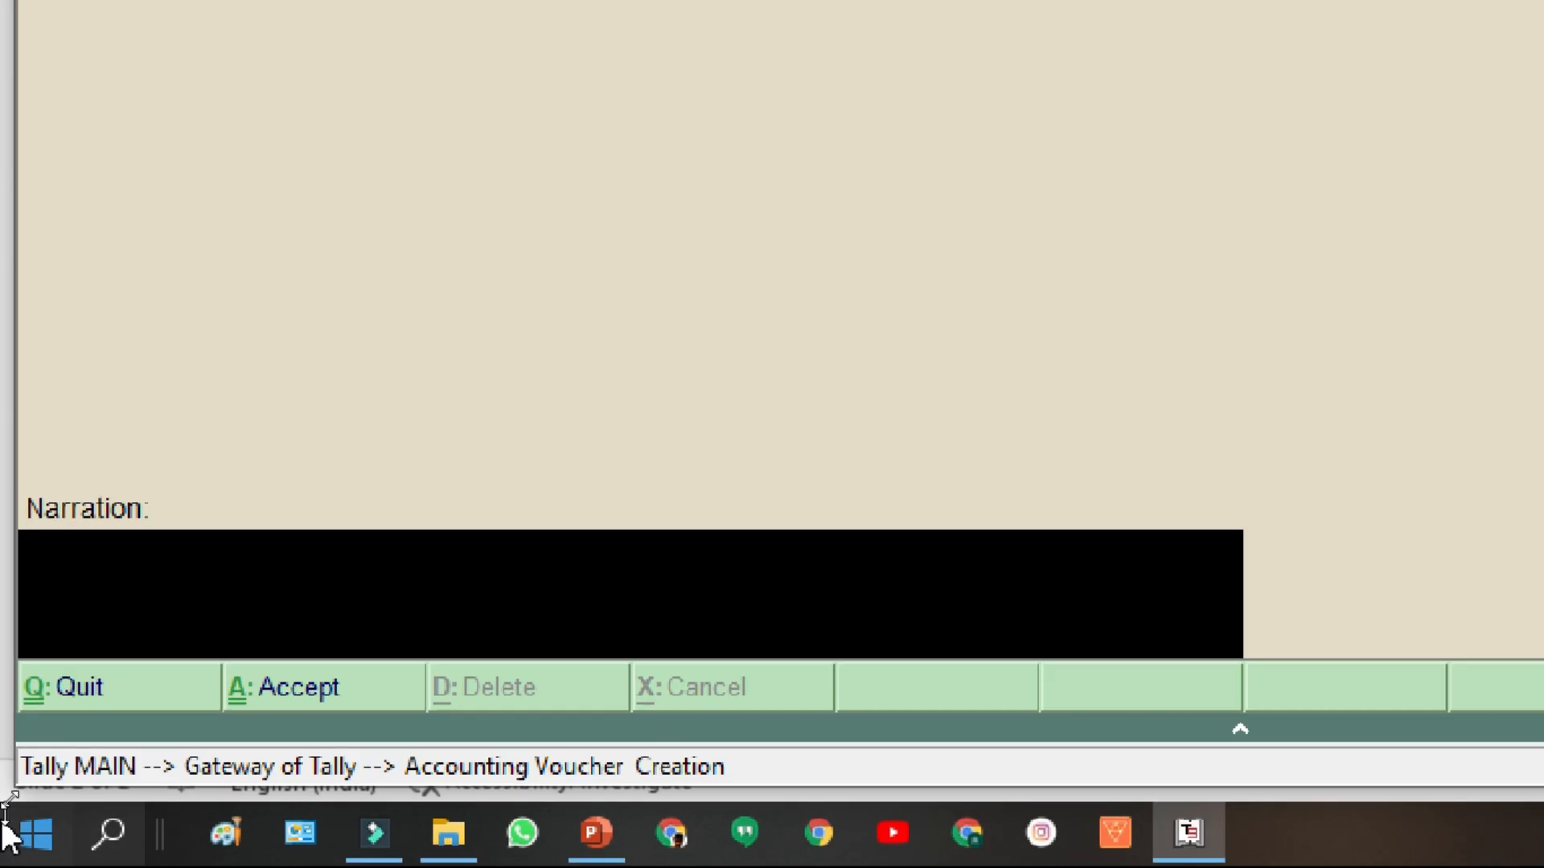
Step: Enter the narration "Started business with Cash" and accept the Receipt voucher
key(alt+Tab)
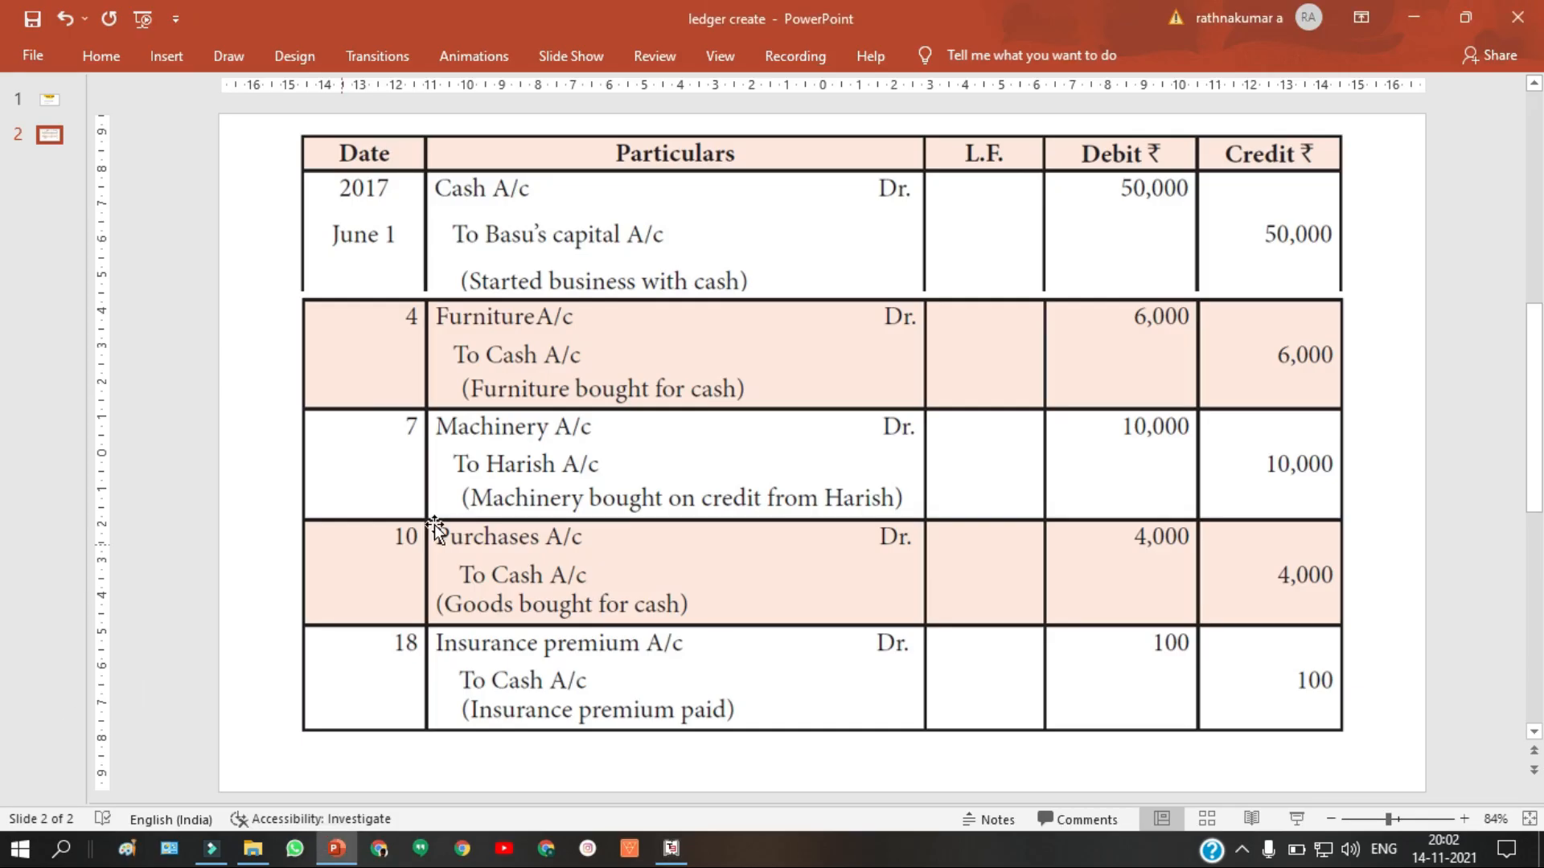
key(alt+Tab)
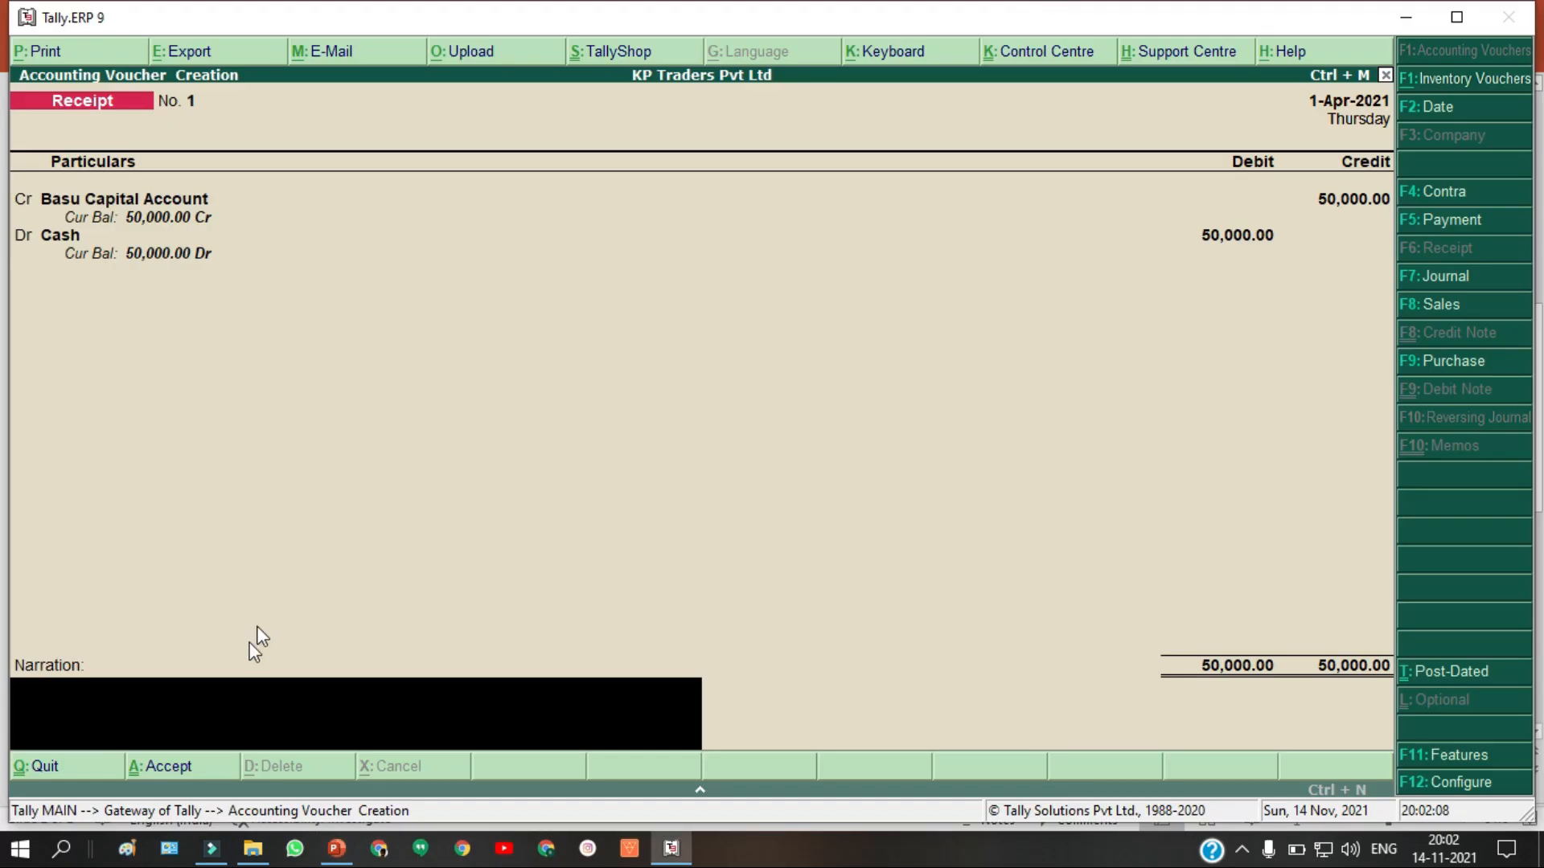
text(Started business with Cash)
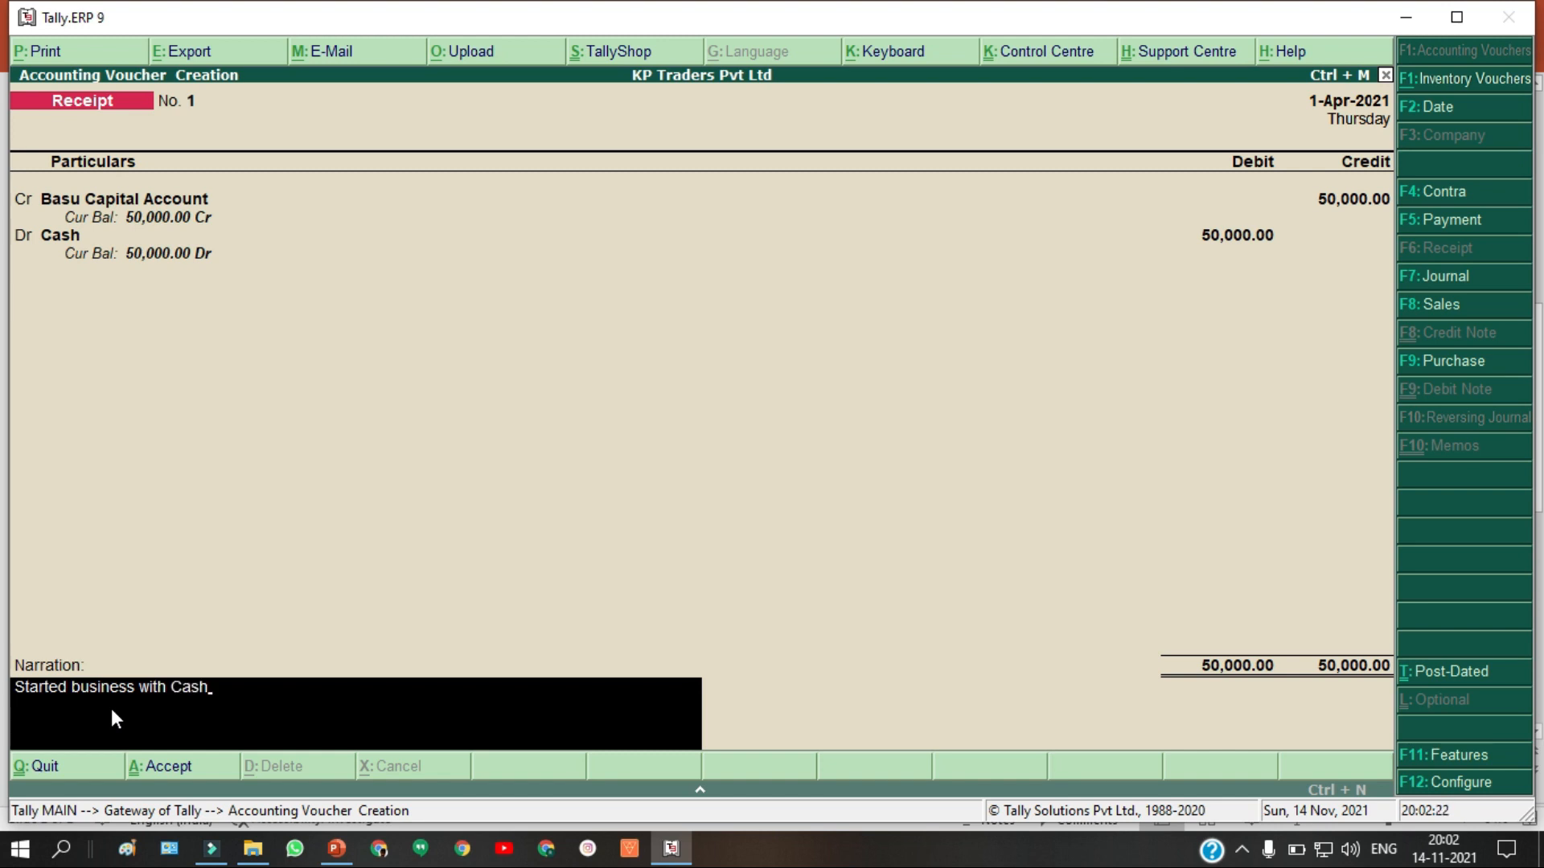
key(Return)
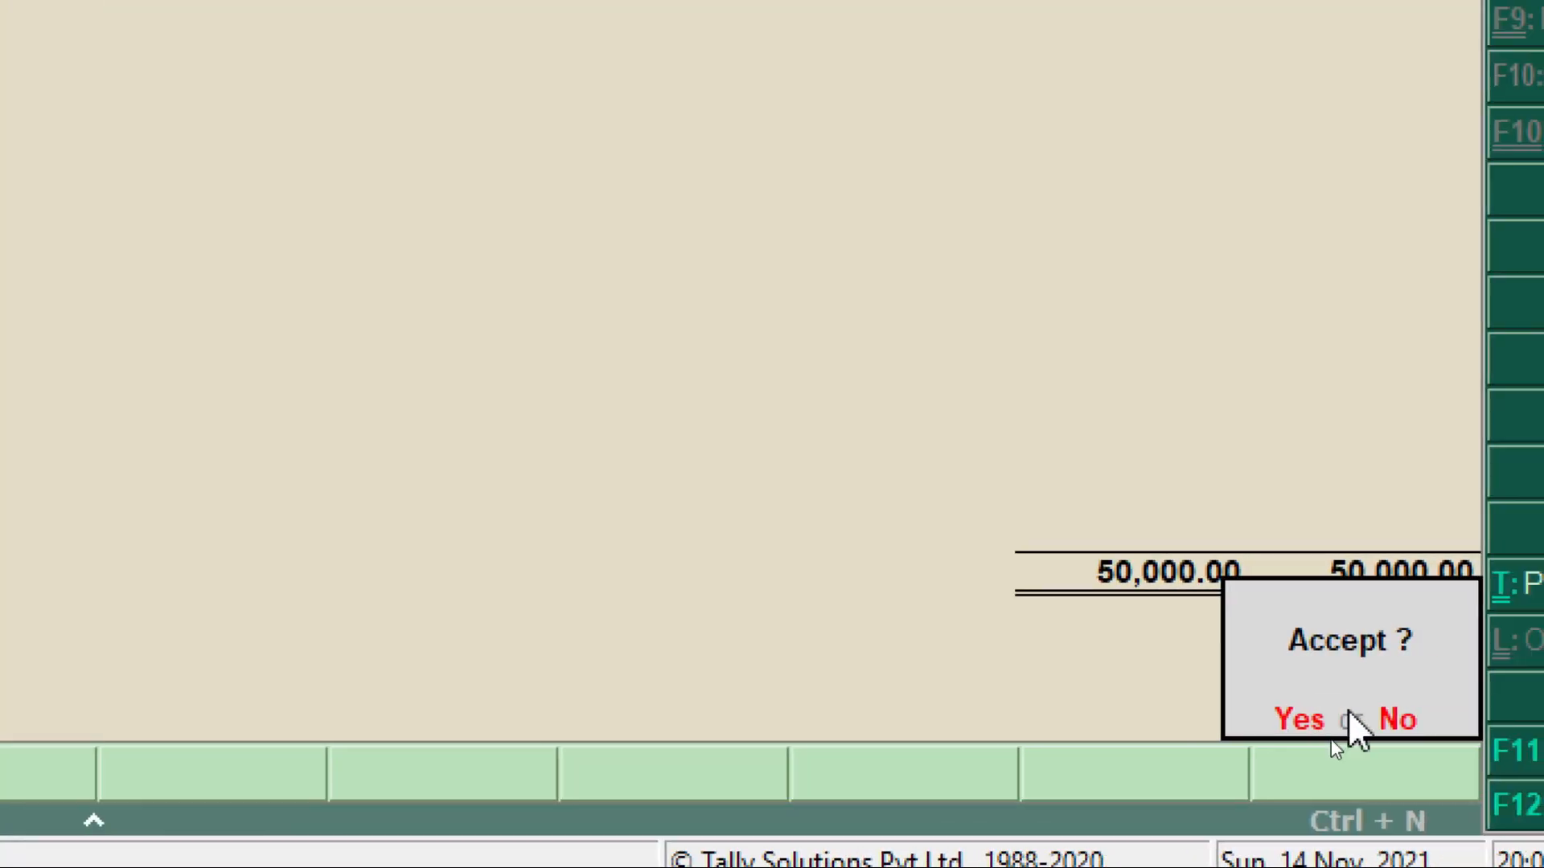
click(1491, 723)
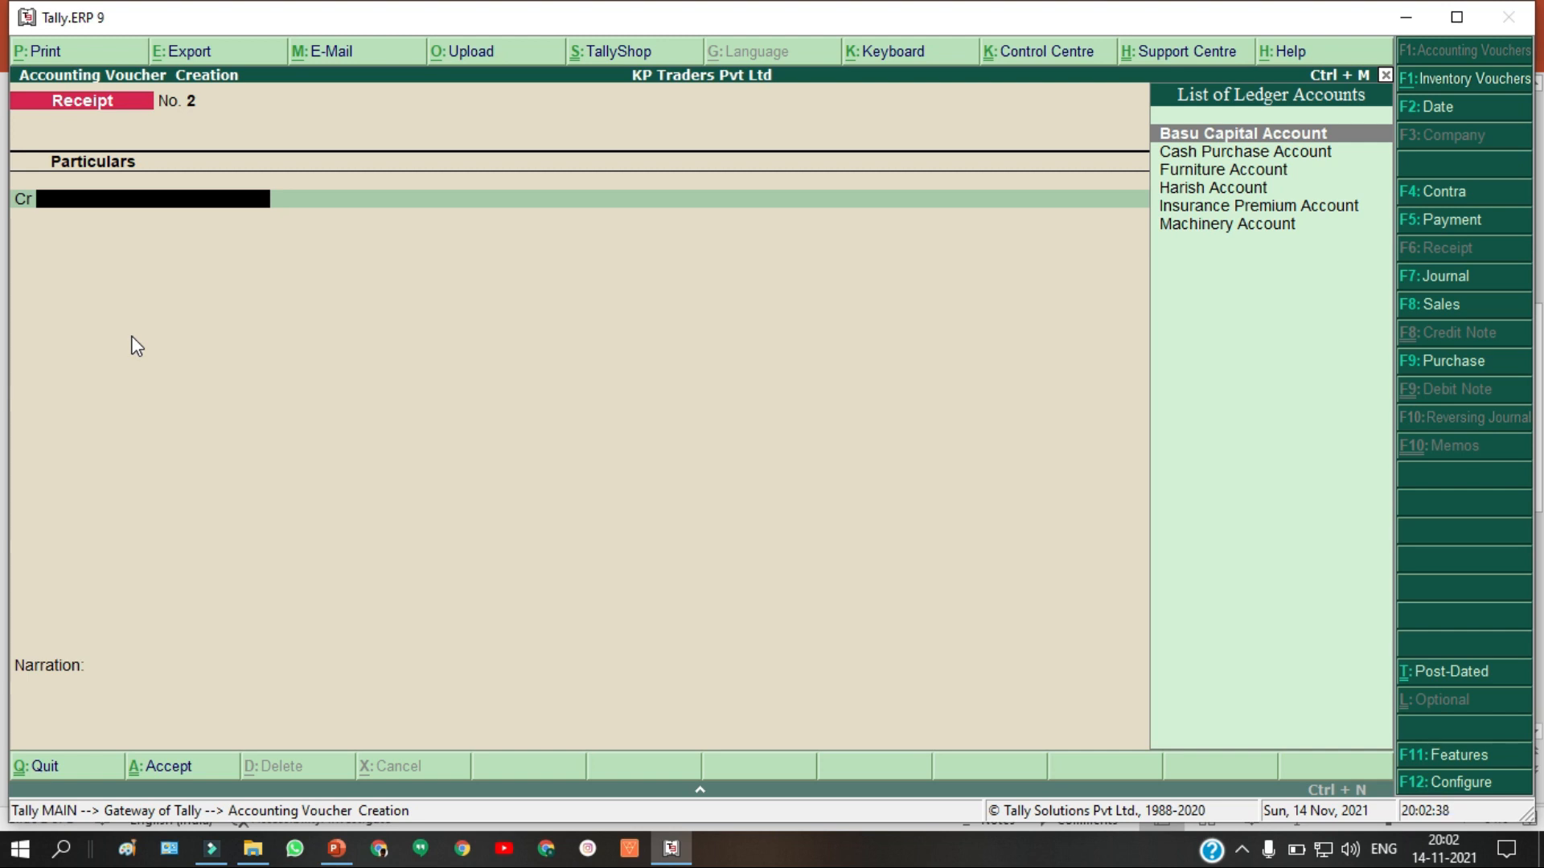
Step: Check the June 4 furniture purchase in PowerPoint and start a Payment voucher in Tally.ERP 9
key(alt+Tab)
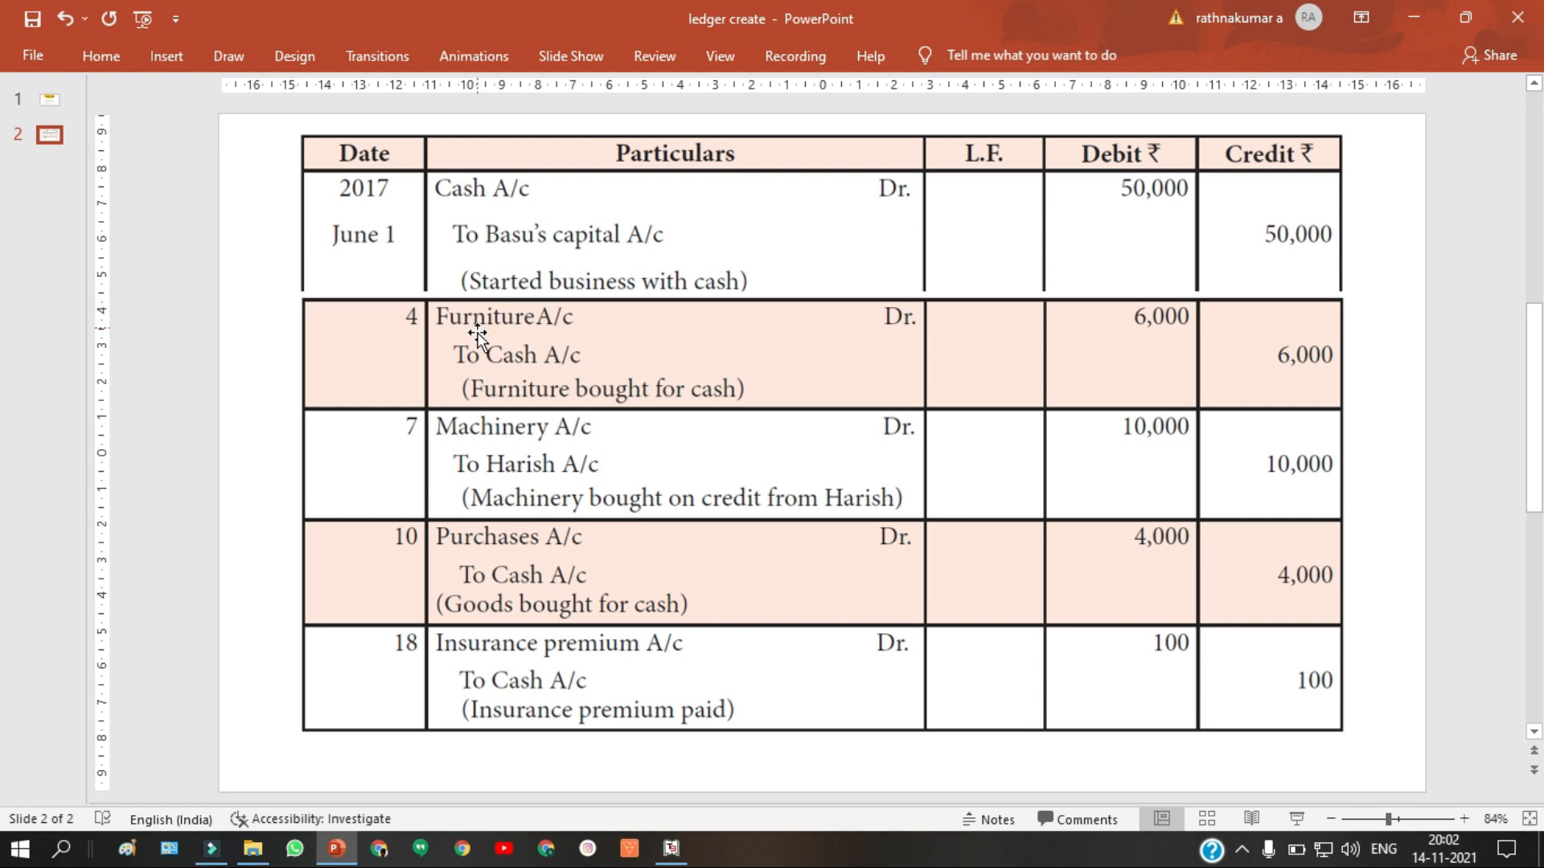
scroll(440, 345, up, 1)
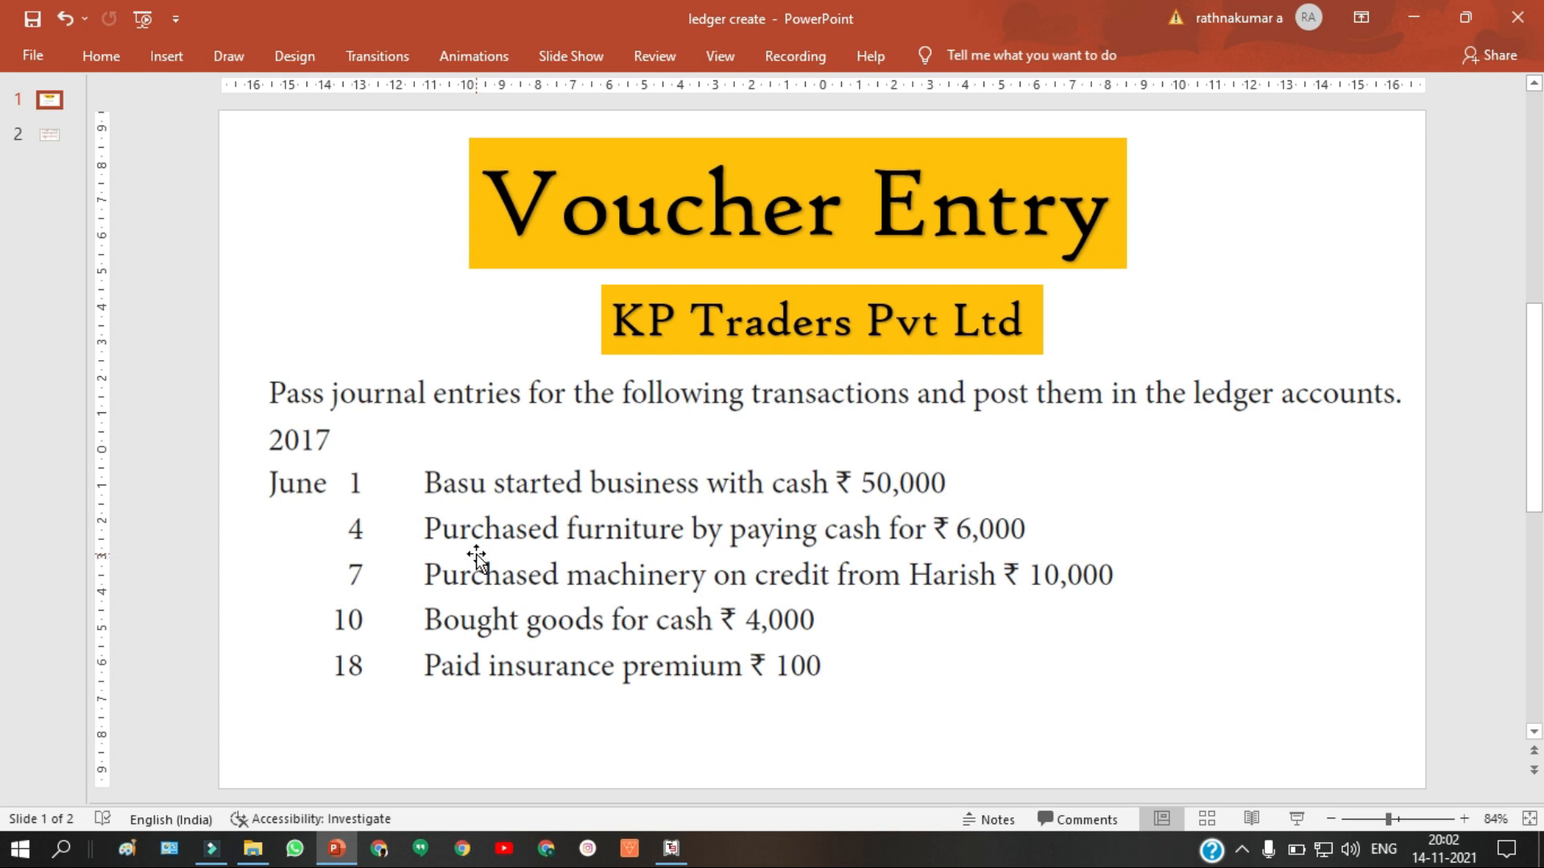
key(alt+Tab)
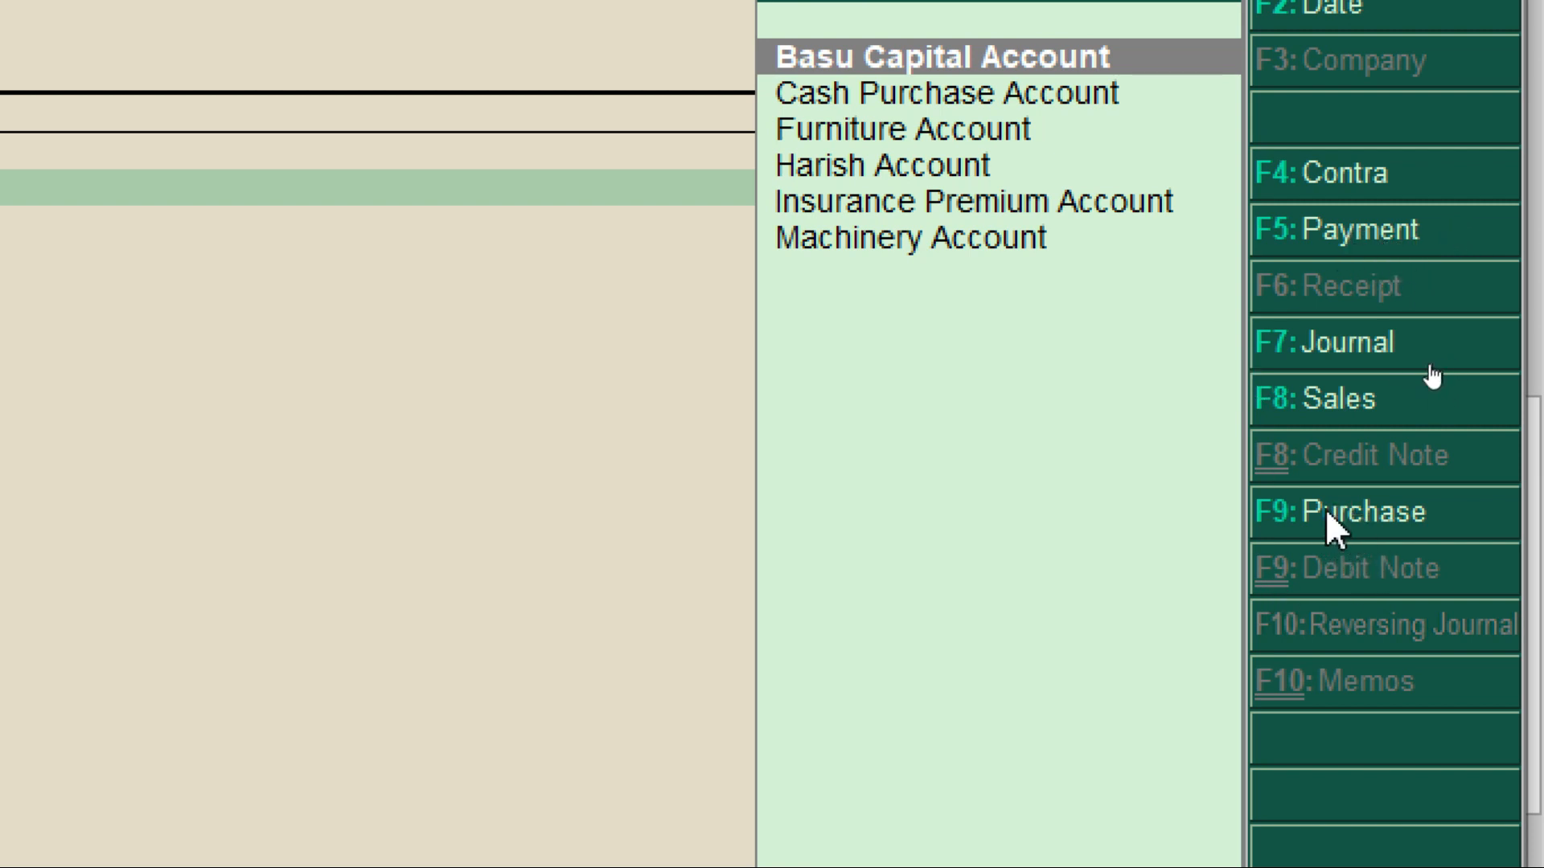
click(1452, 232)
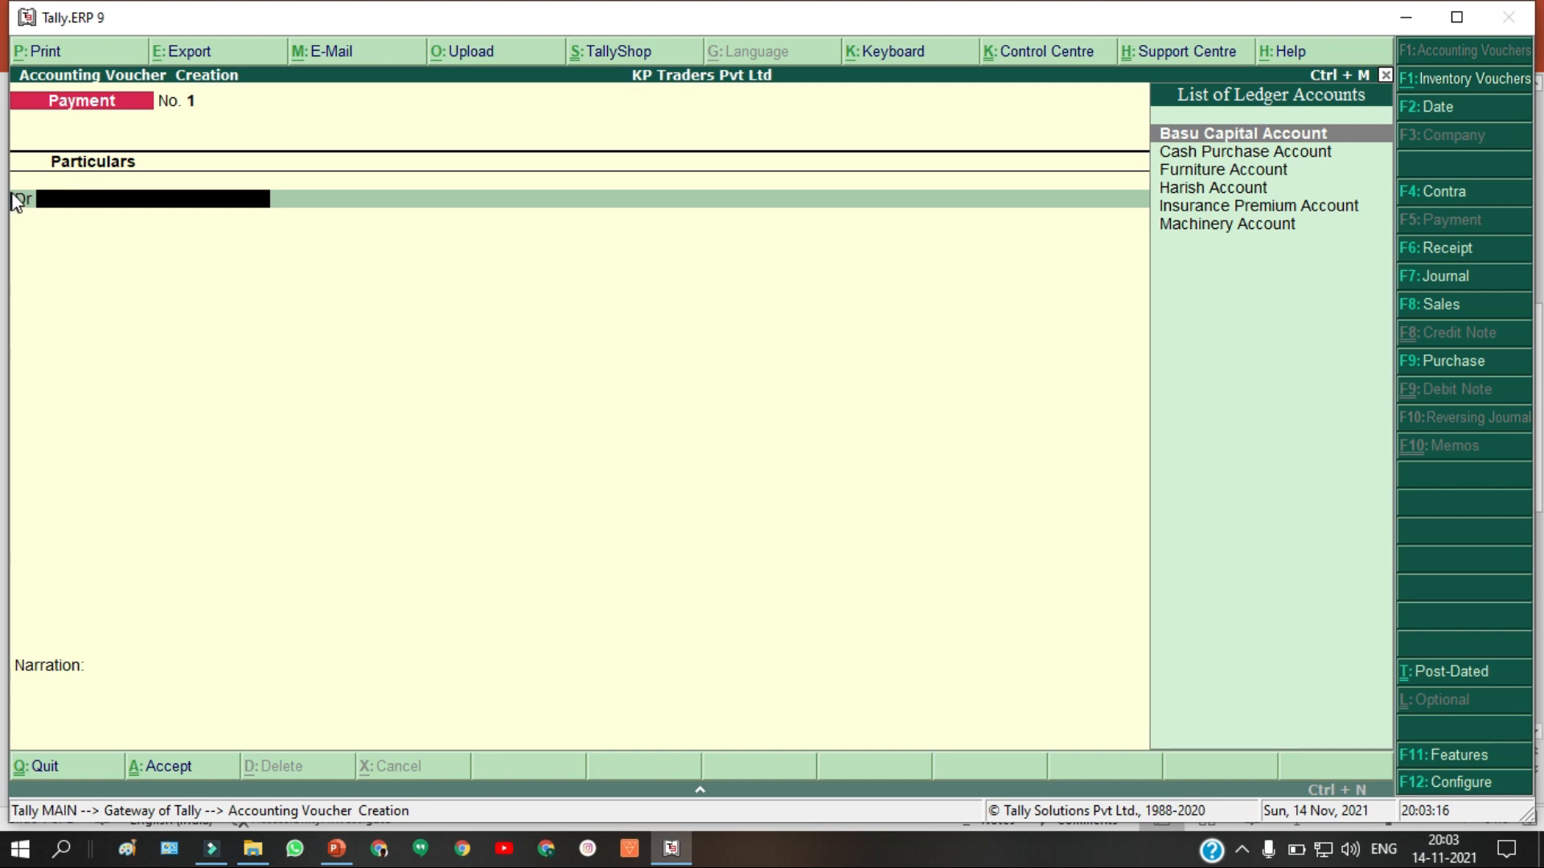
Step: Debit the Furniture Account with 6,000 in the Tally.ERP 9 Payment voucher, checking the June 4 journal entry in PowerPoint
key(alt+Tab)
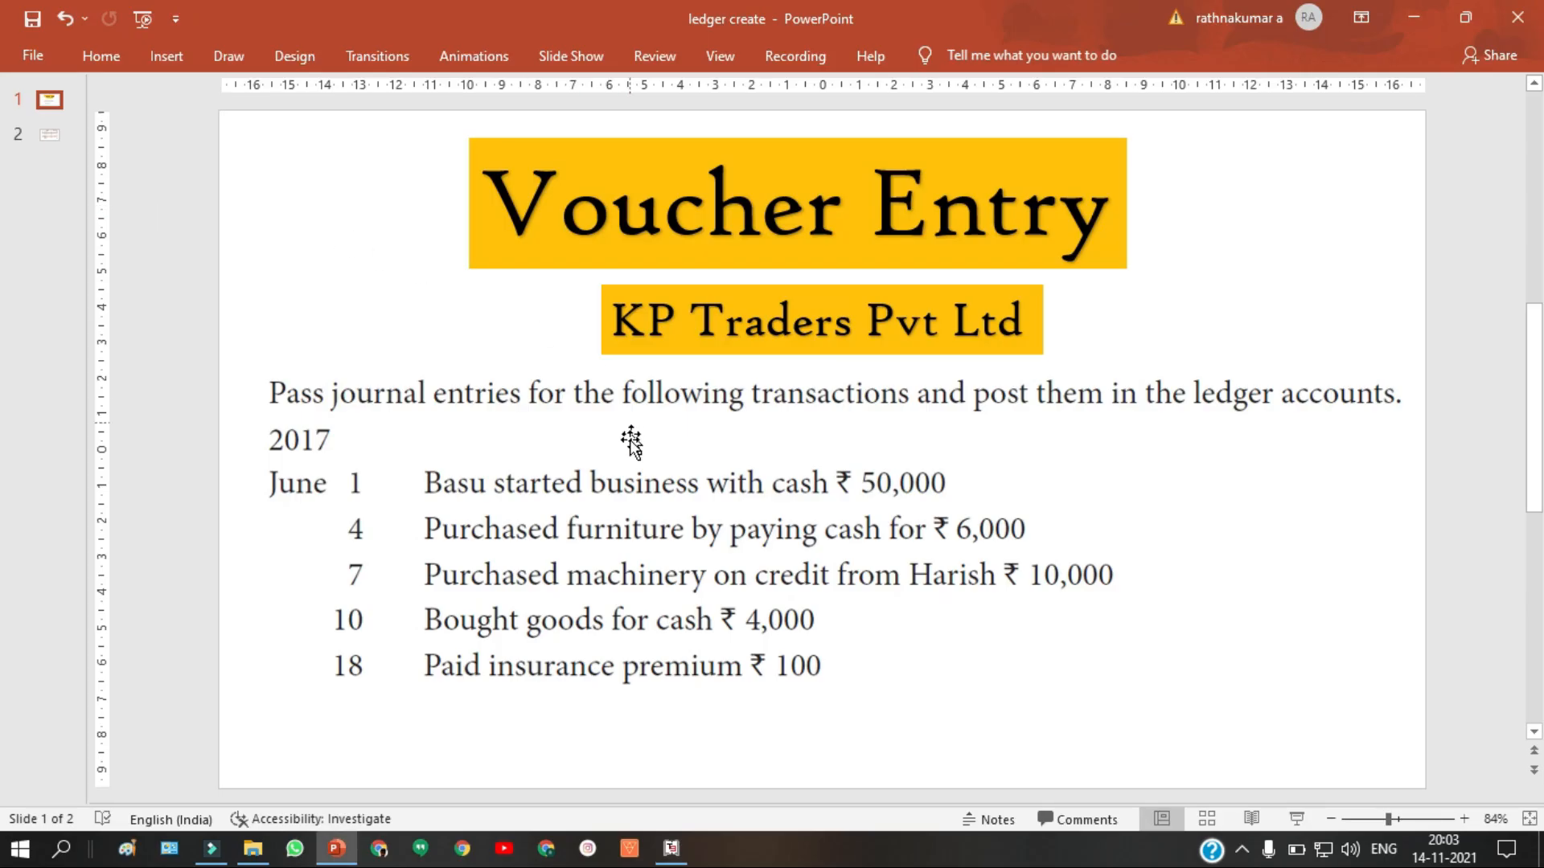
scroll(587, 476, down, 1)
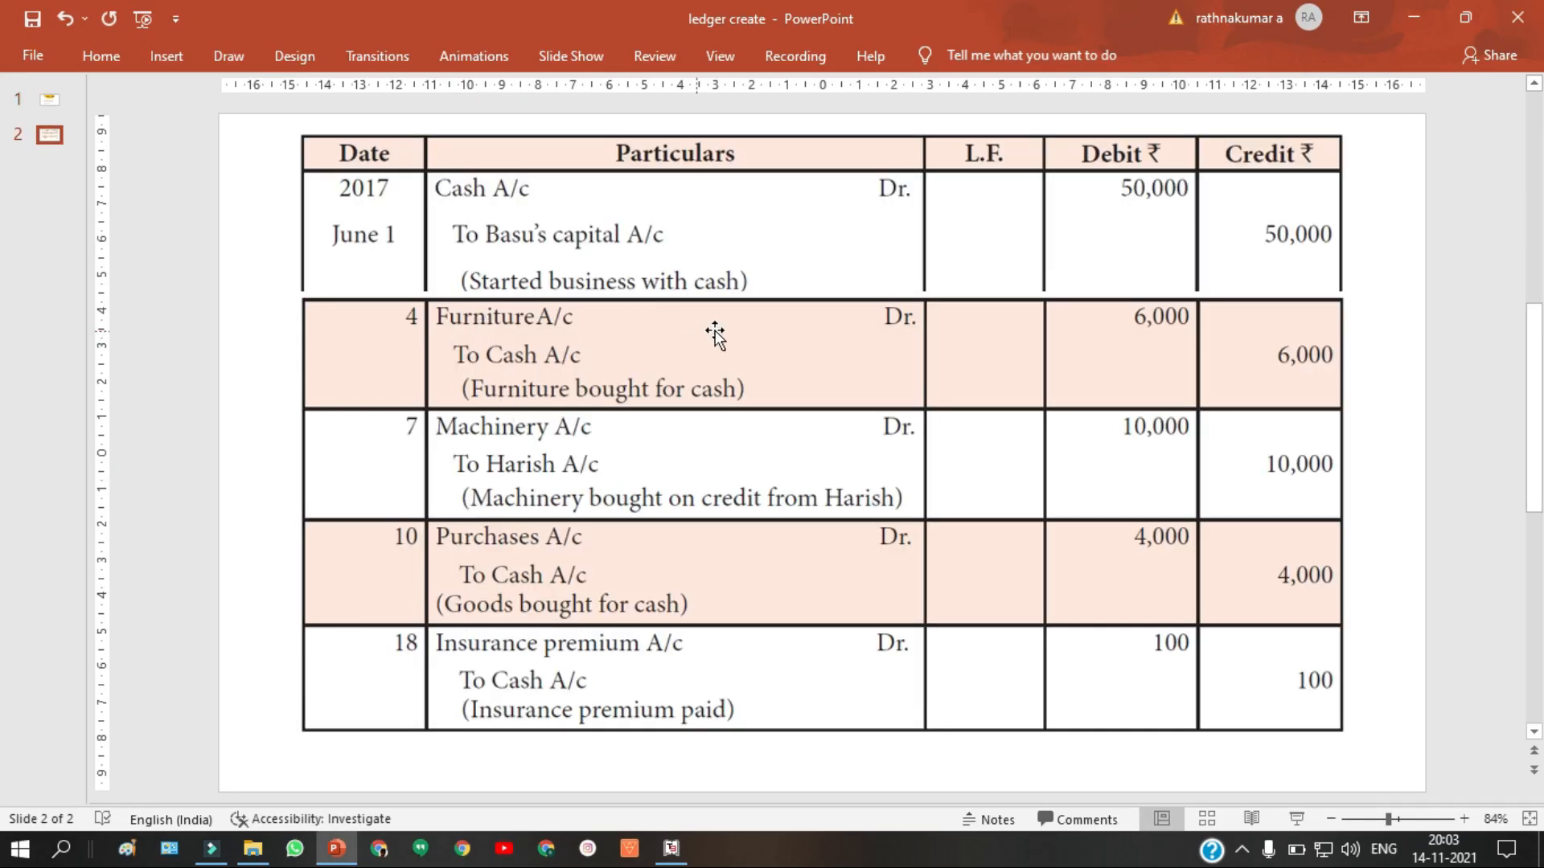
key(alt+Tab)
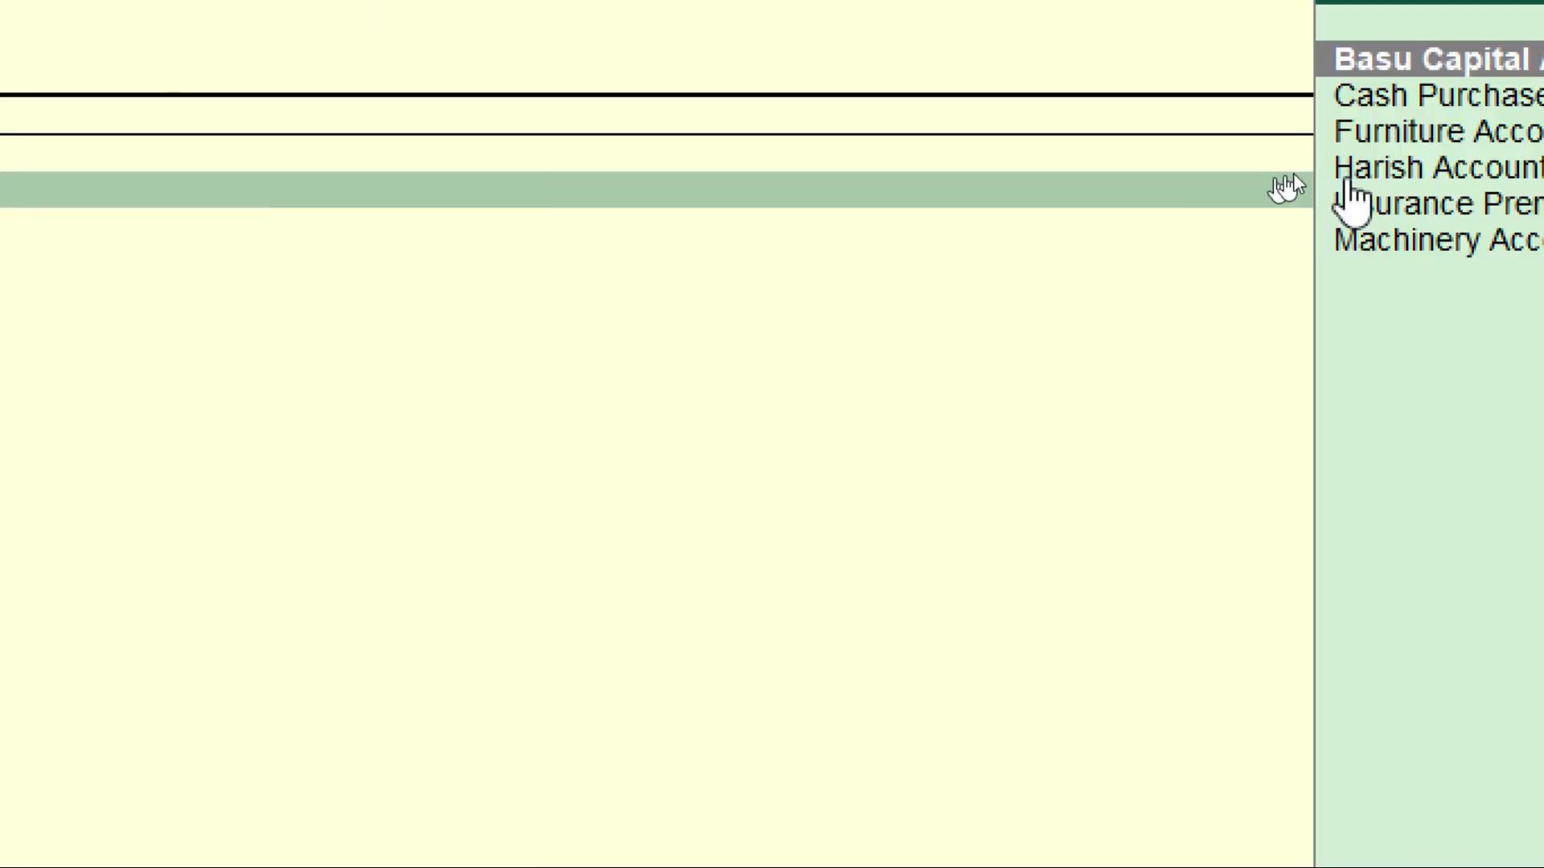
click(1410, 134)
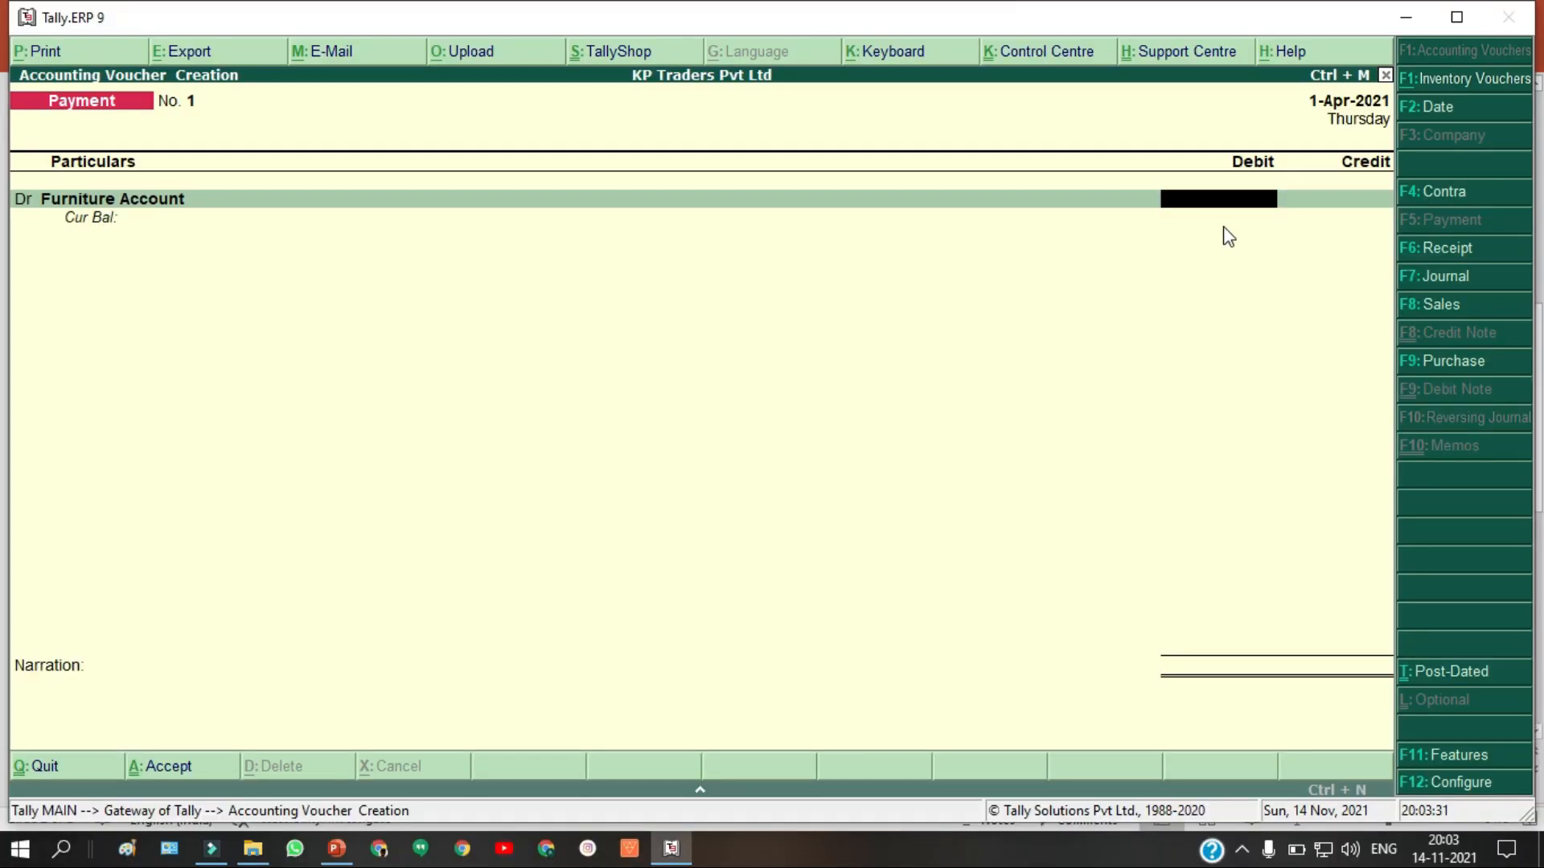
key(alt+Tab)
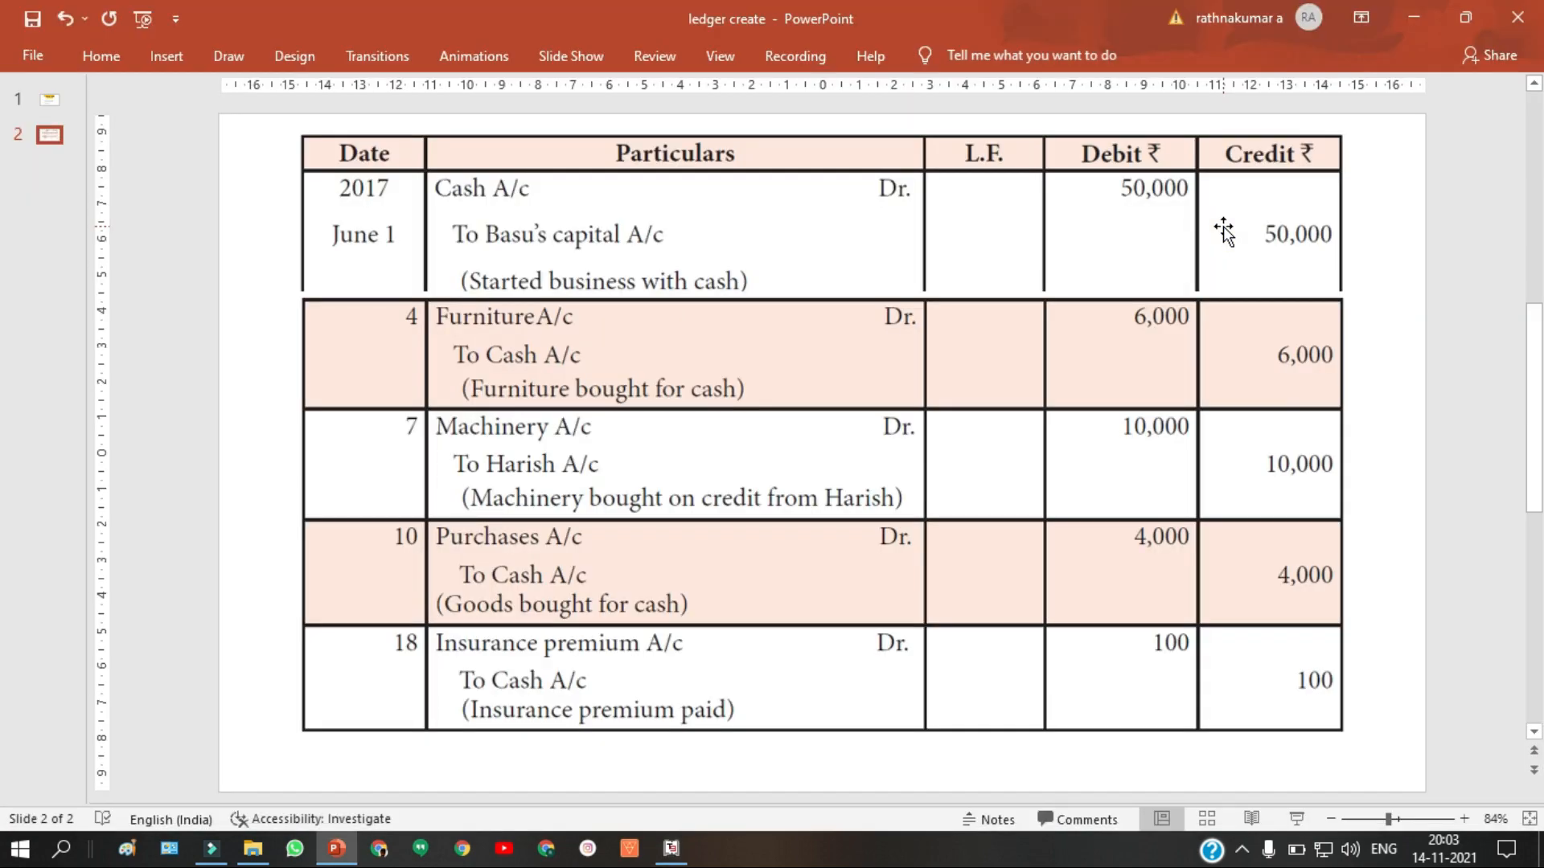
key(alt+Tab)
text(000)
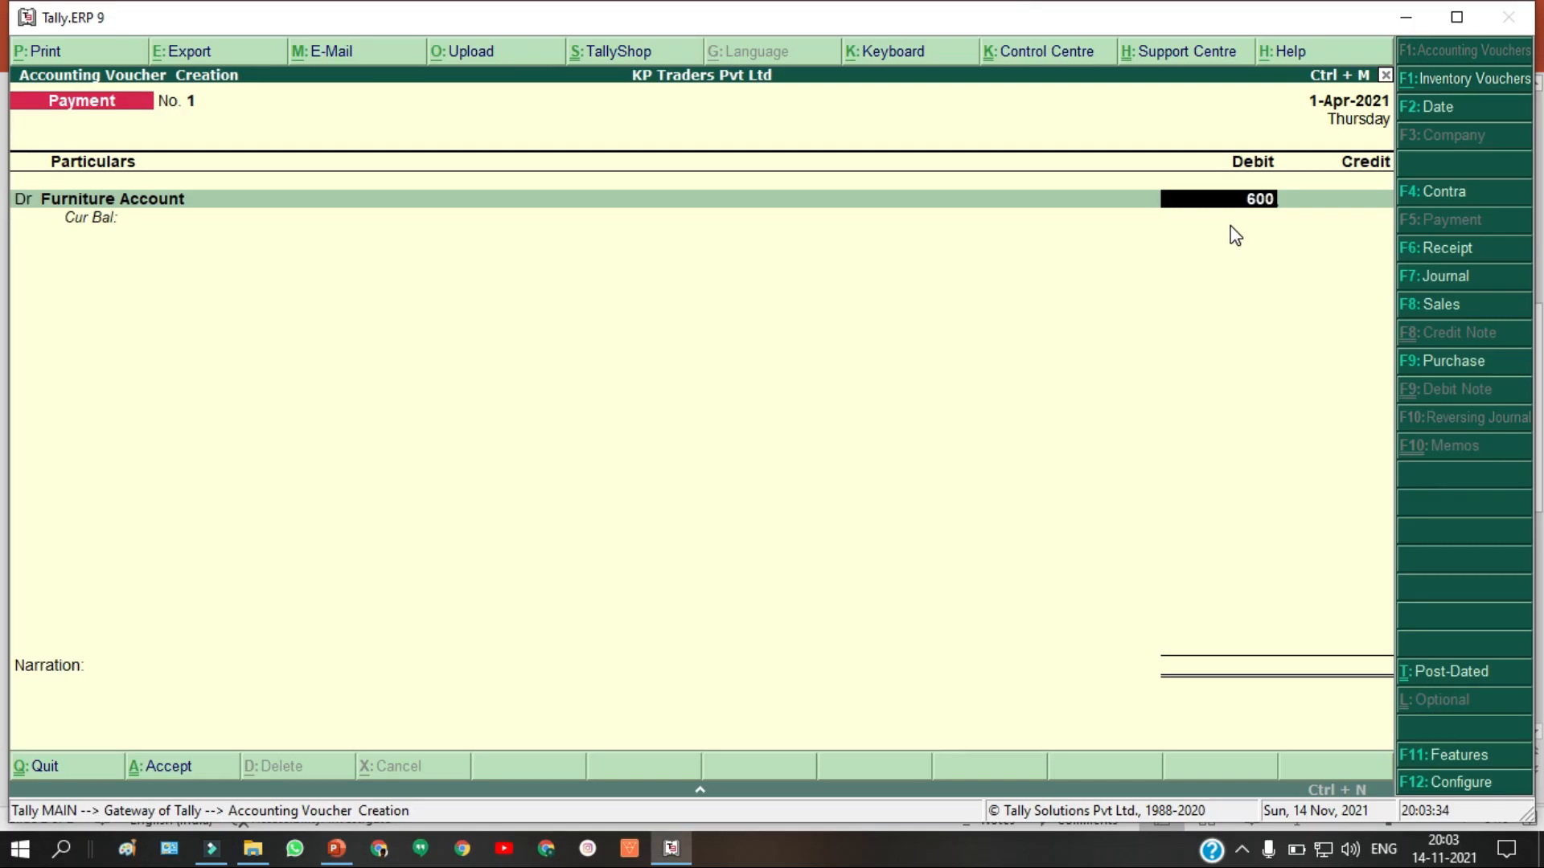
key(Return)
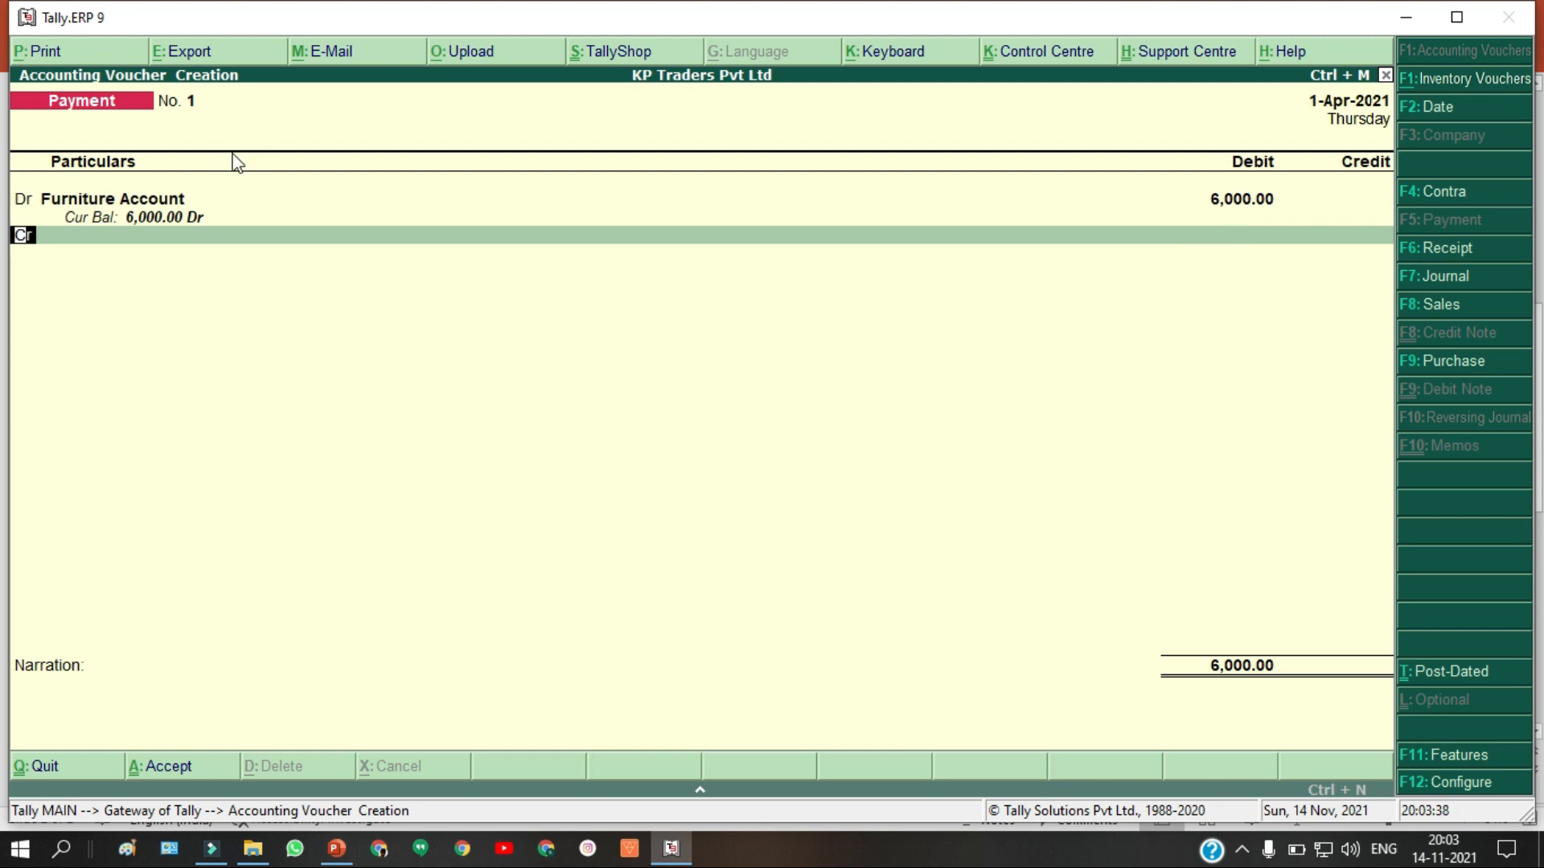
Step: Credit the Cash ledger with 6,000 in the Payment voucher, checking it against the journal entry in PowerPoint
key(Return)
key(alt+Tab)
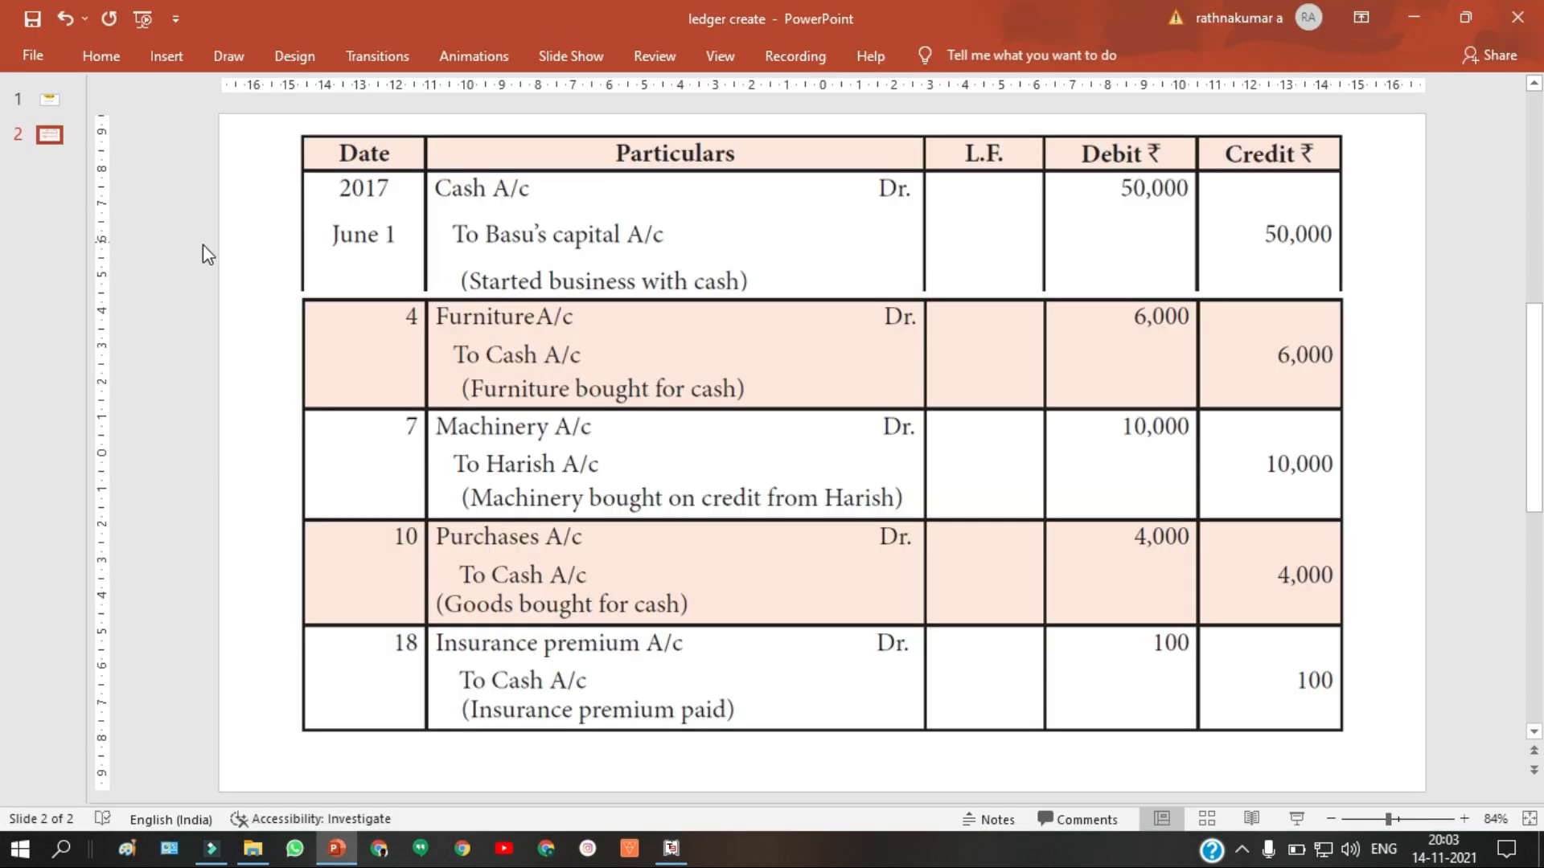
key(alt+Tab)
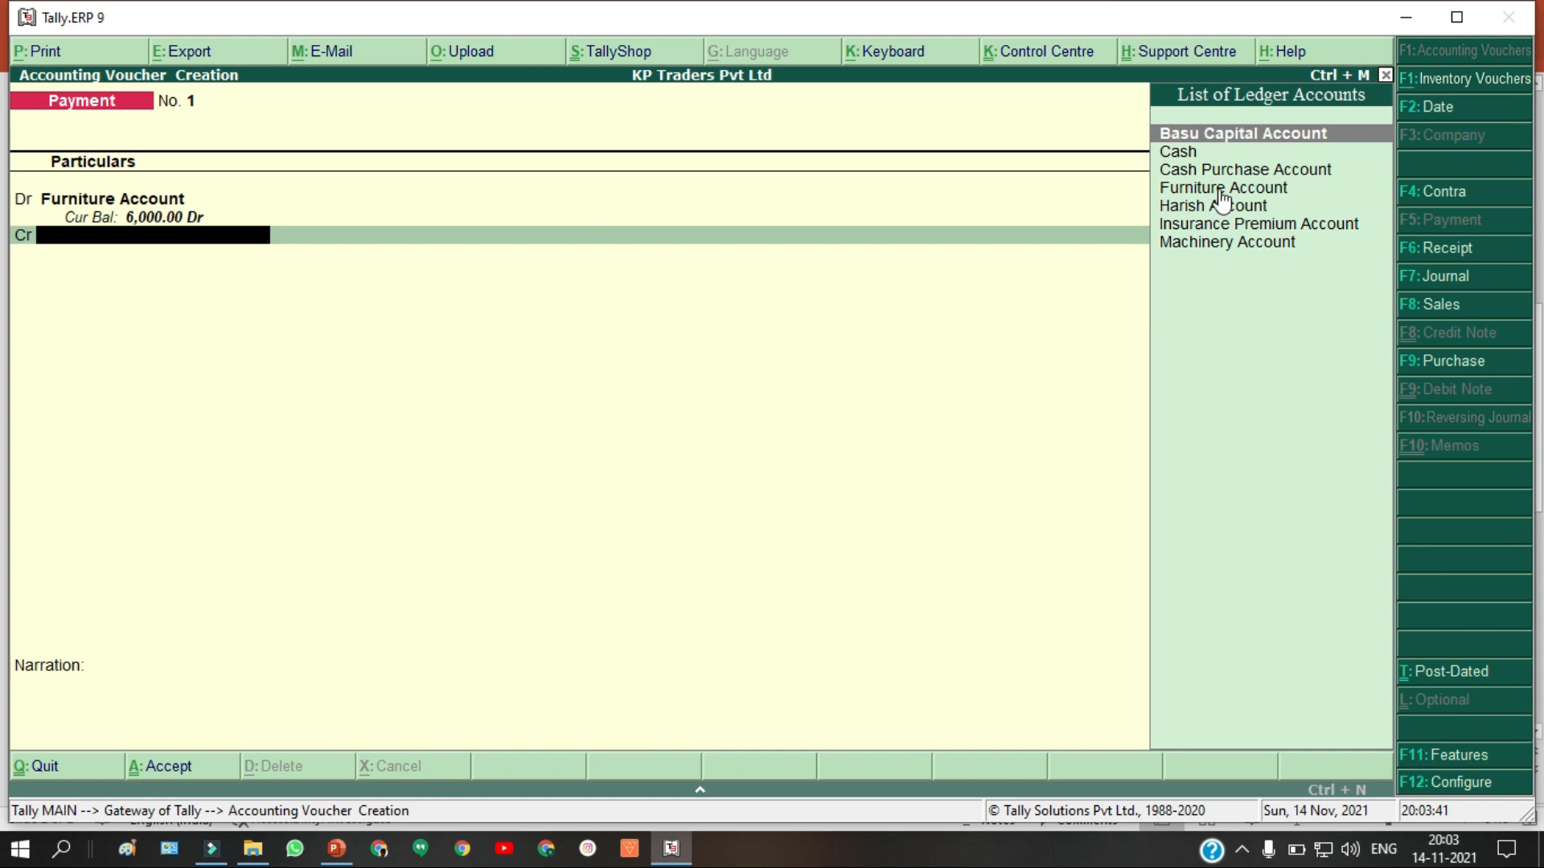
click(1182, 152)
key(Return)
key(Return)
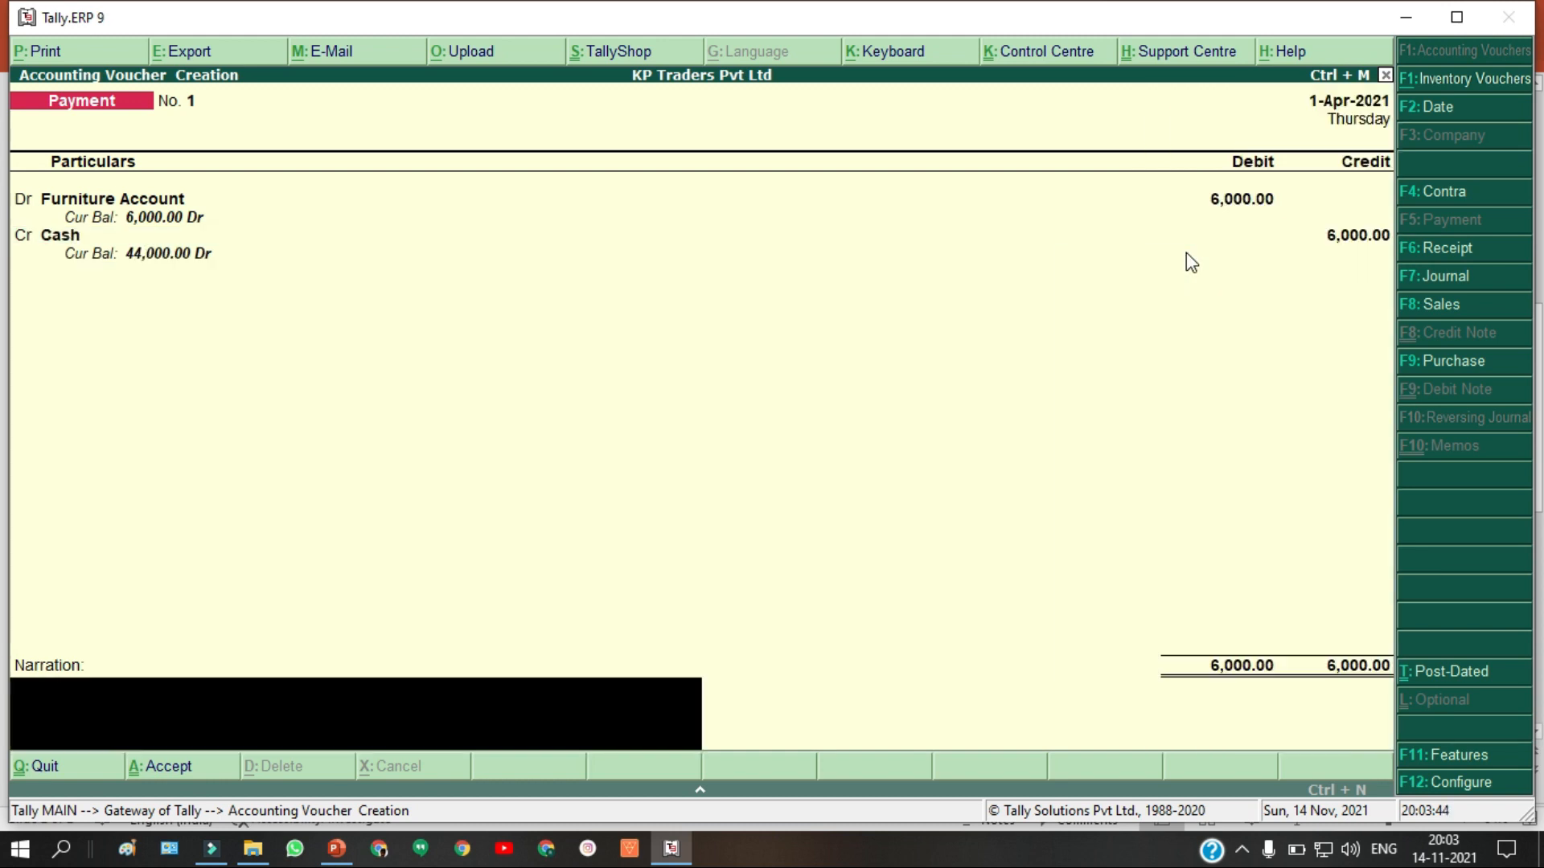
Step: Enter the narration "Furniture bought for cash" and accept the Payment voucher
key(alt+Tab)
key(alt+Tab)
text(Furniture bought for)
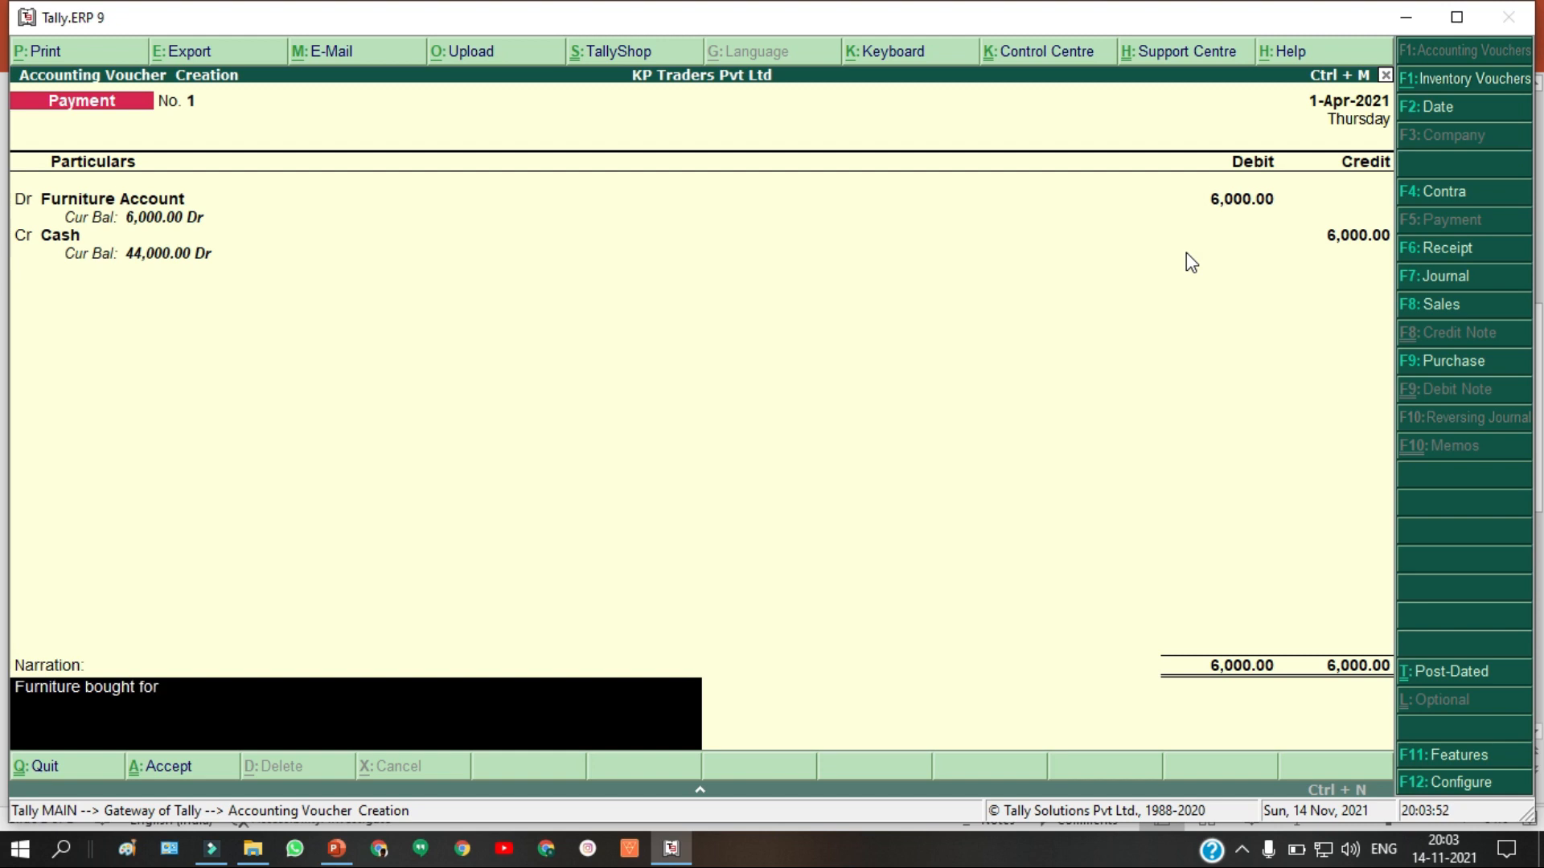
text( cash)
key(Return)
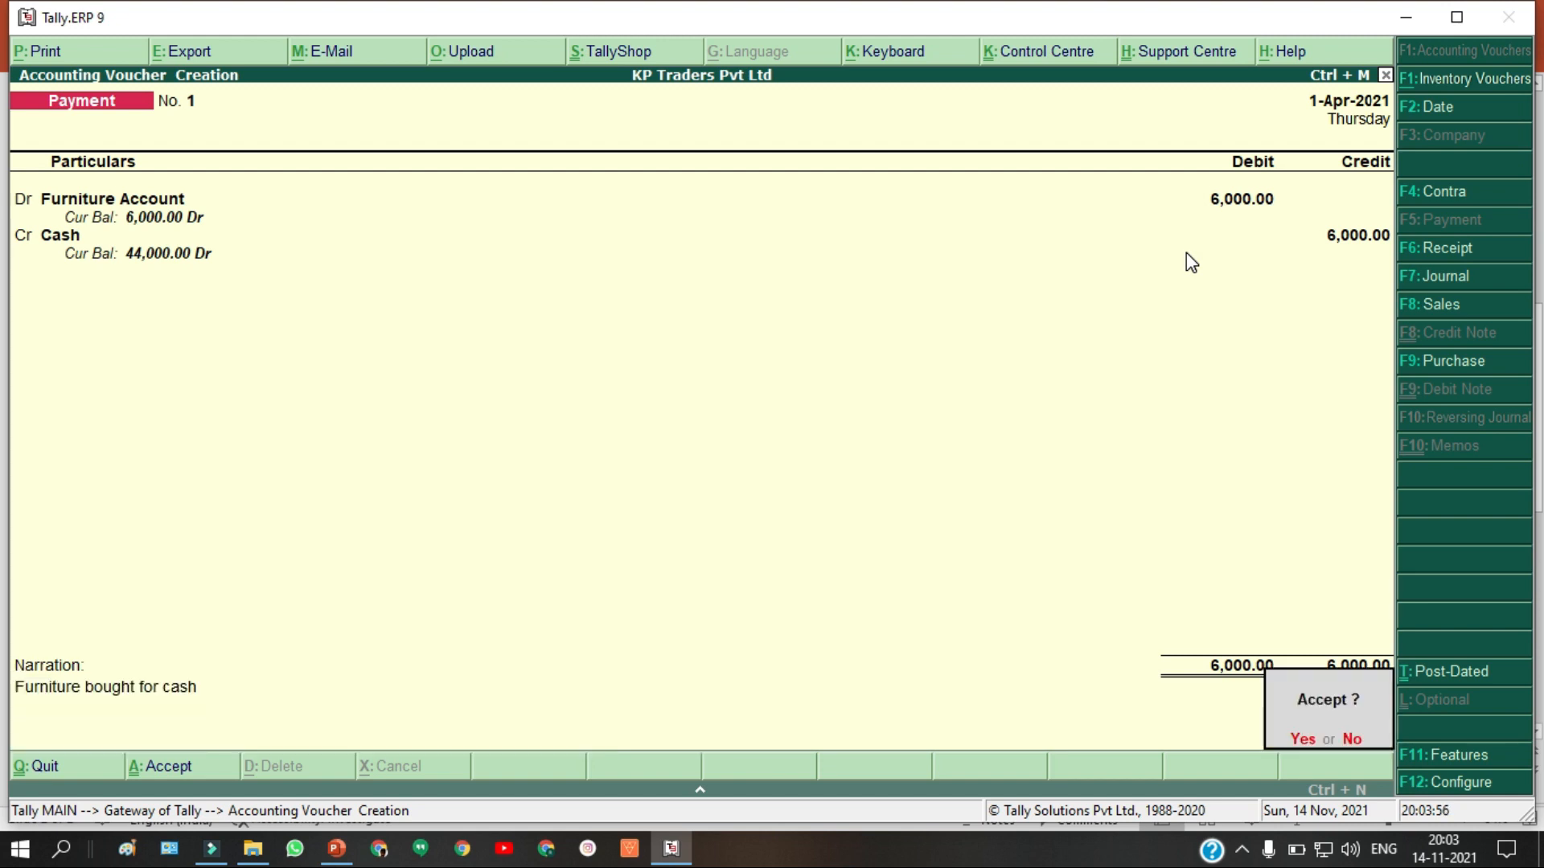
key(Return)
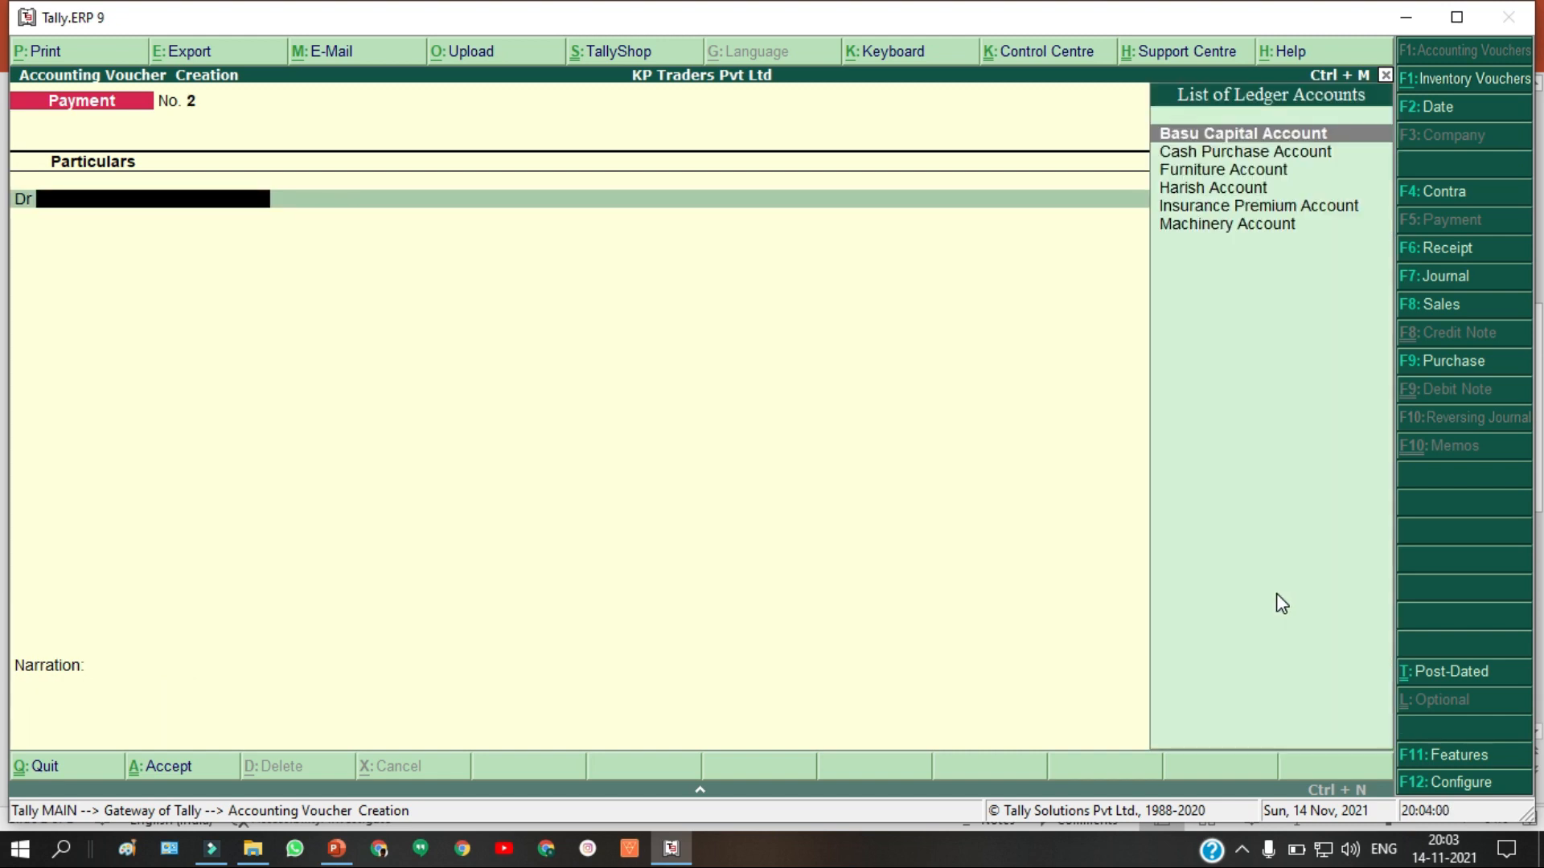
Step: Check the June 7 machinery purchase on credit in PowerPoint and start a Journal voucher in Tally.ERP 9
key(alt+Tab)
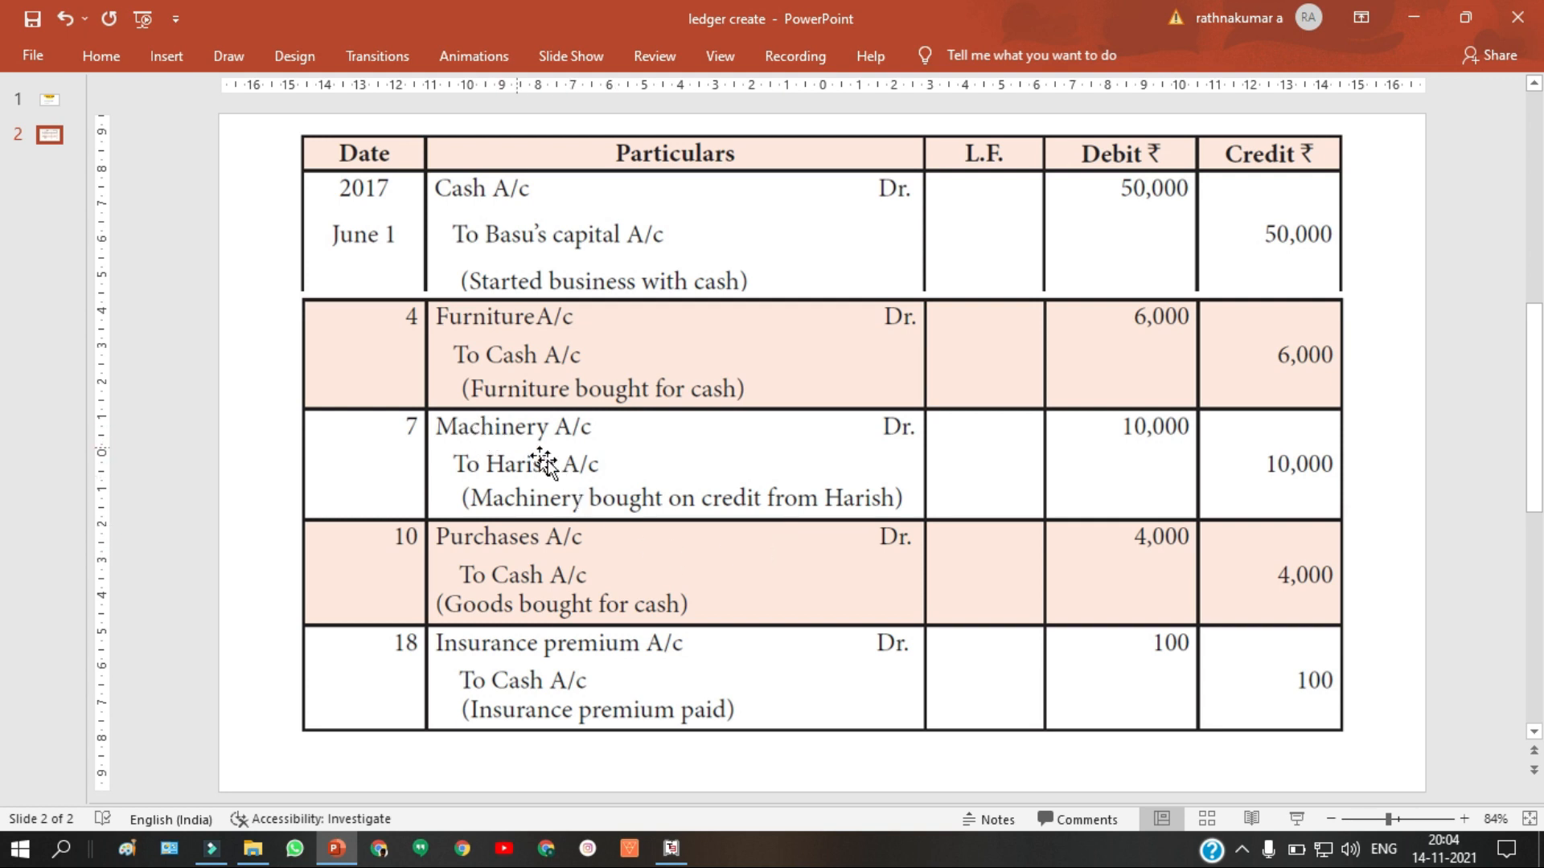
scroll(541, 458, up, 1)
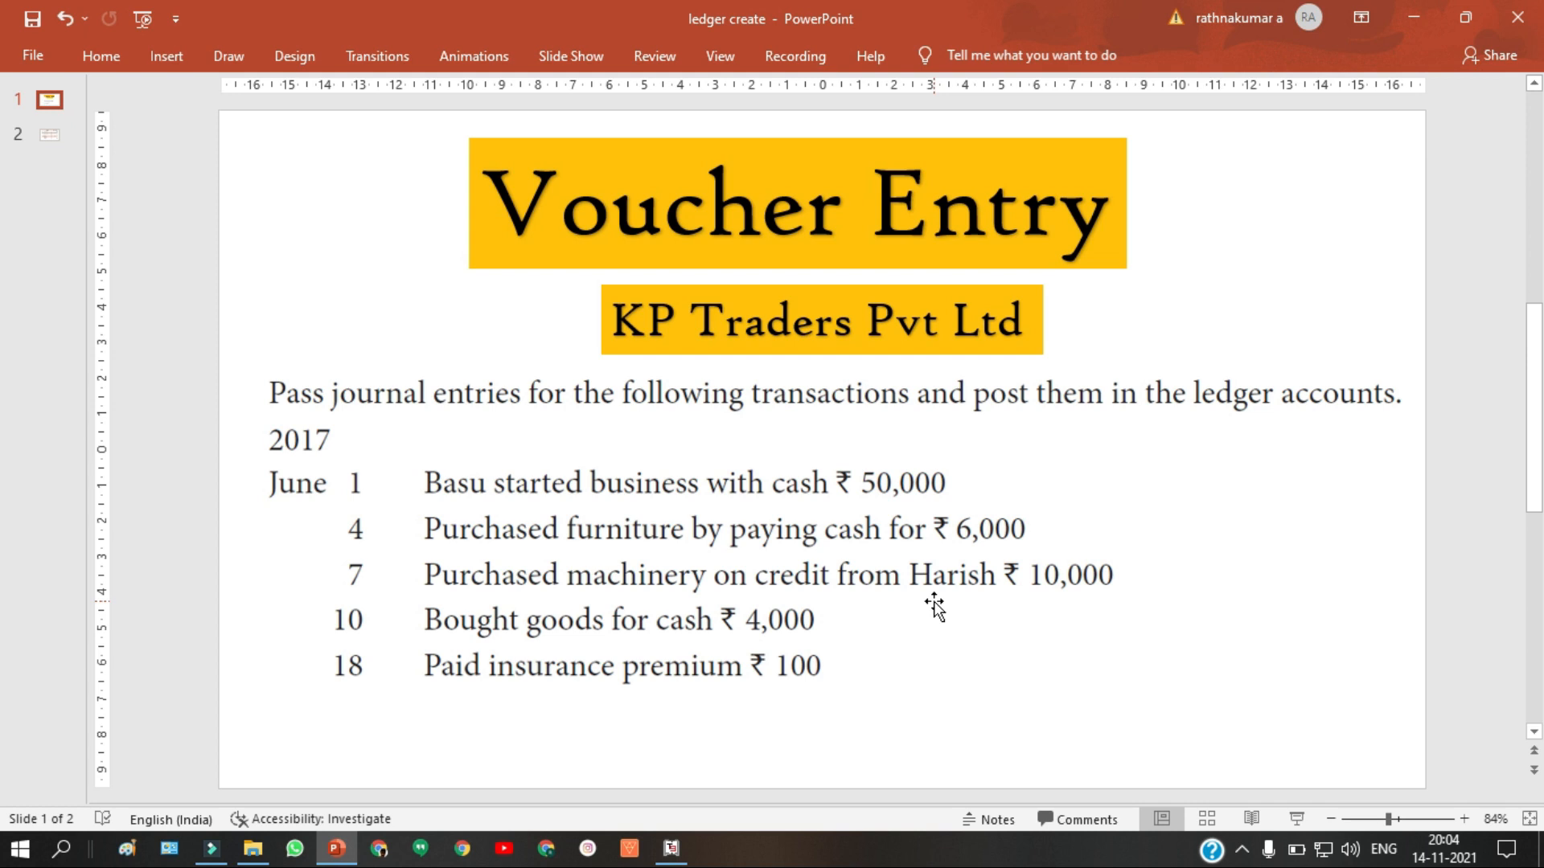
key(alt+Tab)
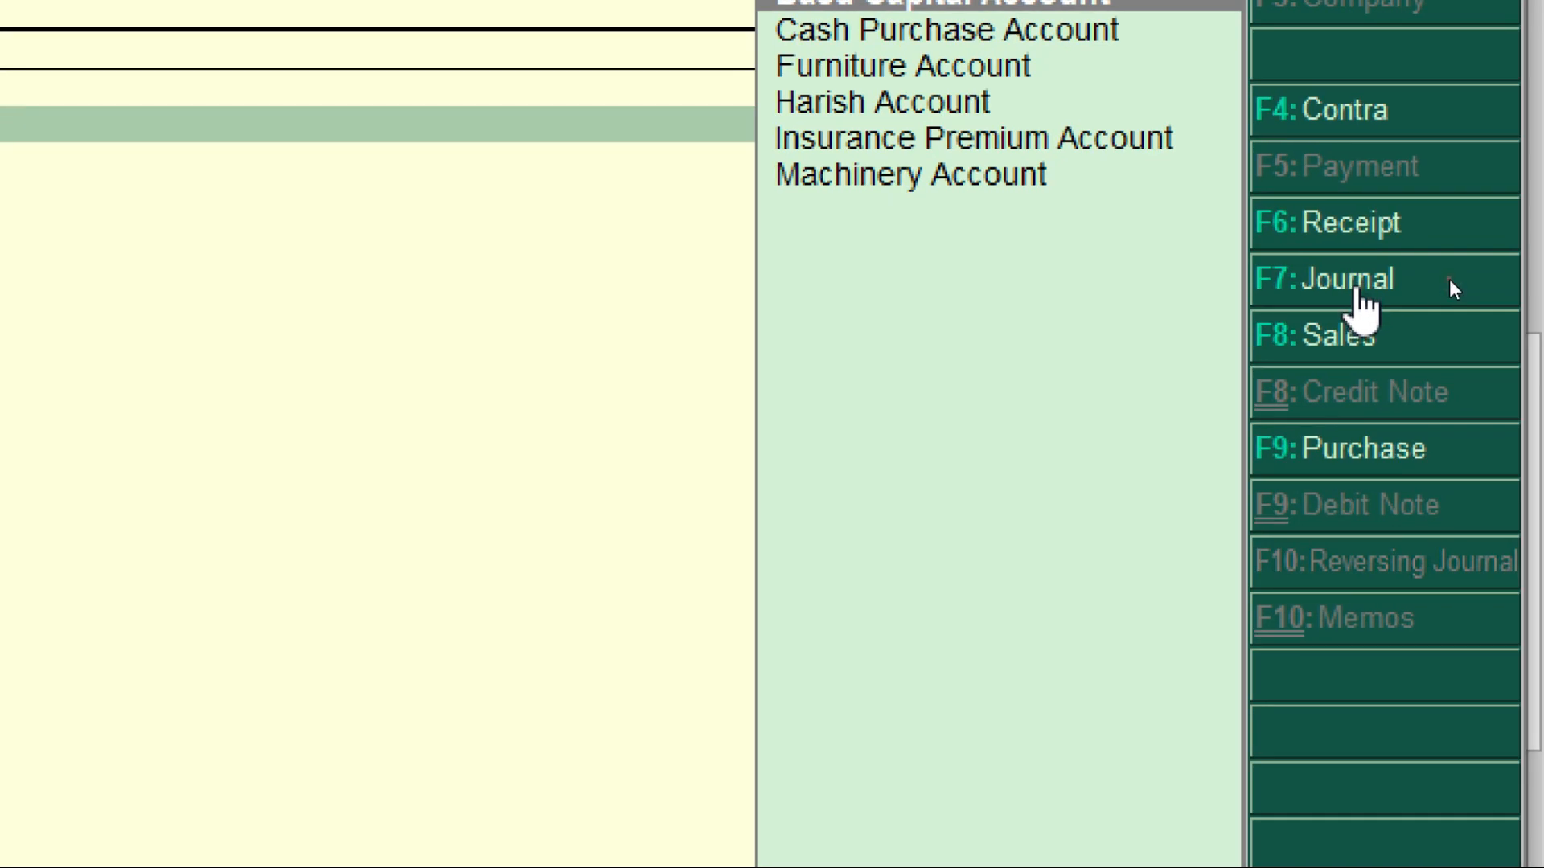
click(1357, 291)
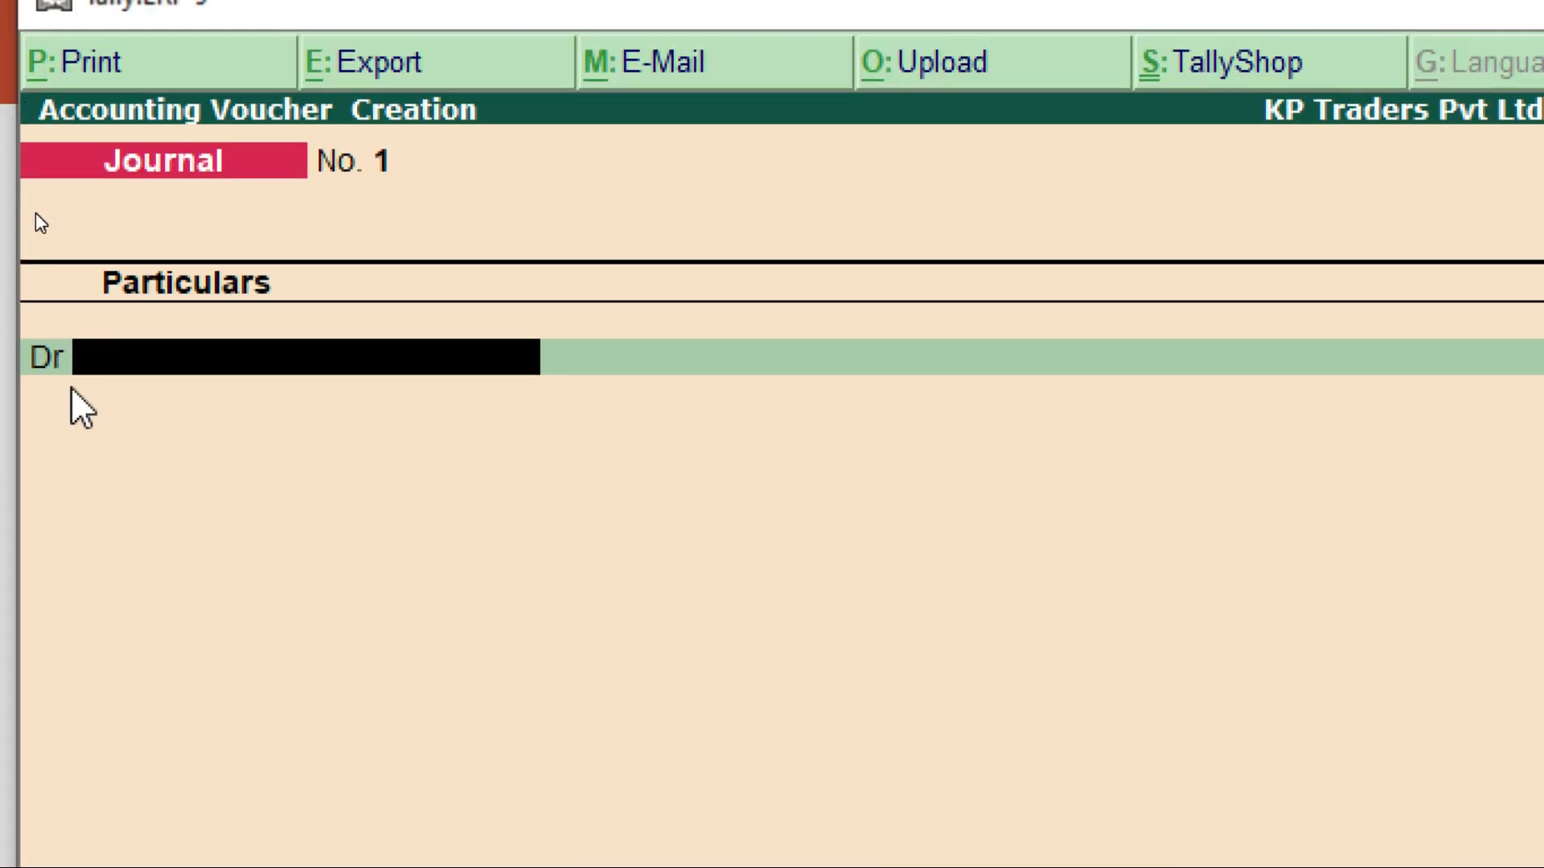
Step: Debit the Machinery Account with 10,000 in the Journal voucher, checking the June 7 journal entry in PowerPoint
key(alt+Tab)
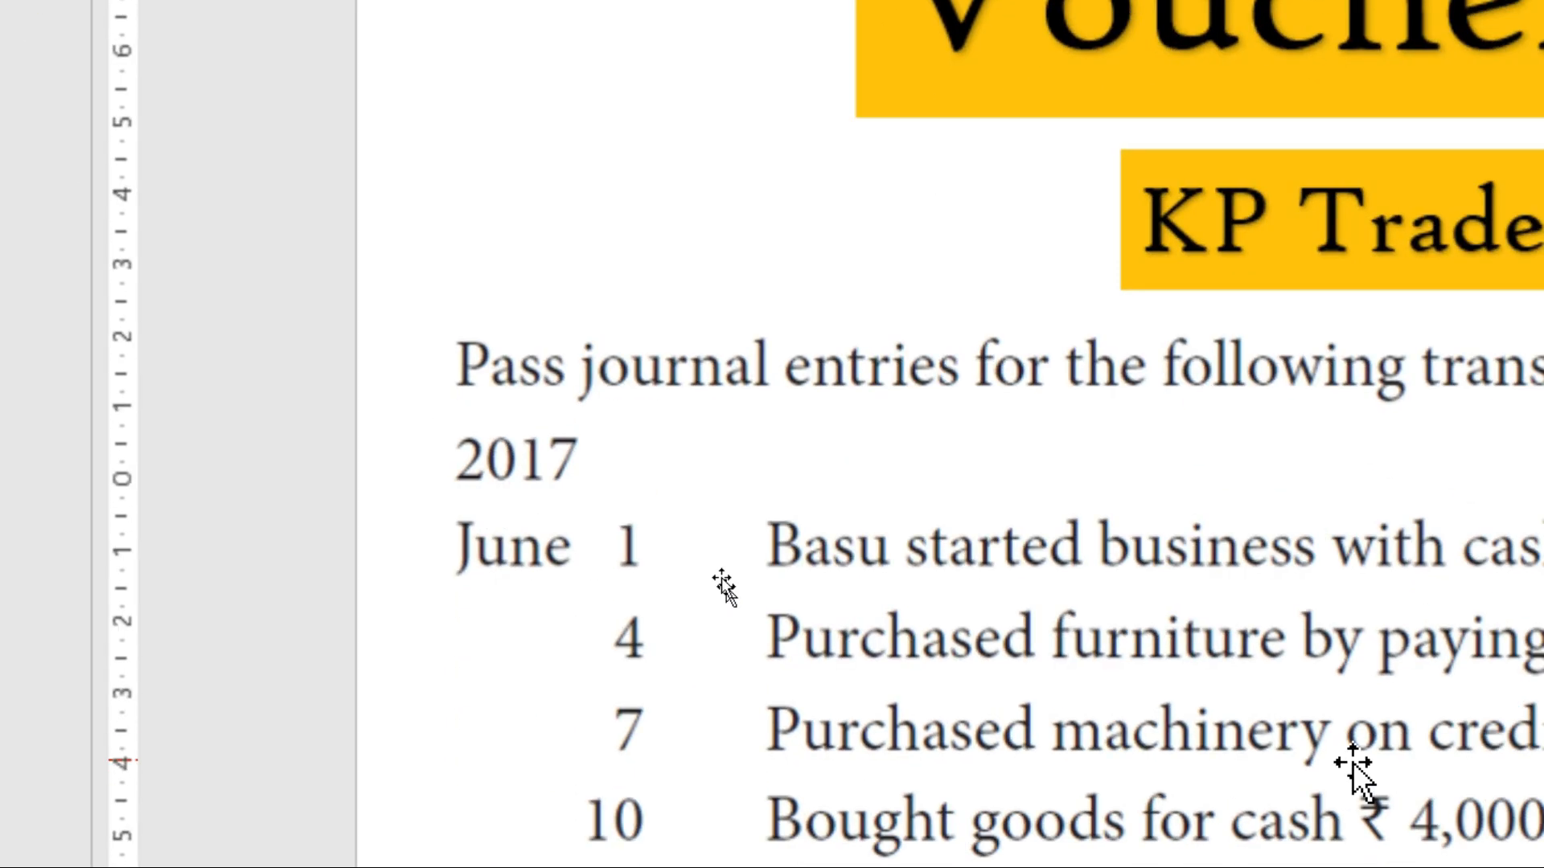
scroll(1186, 669, down, 1)
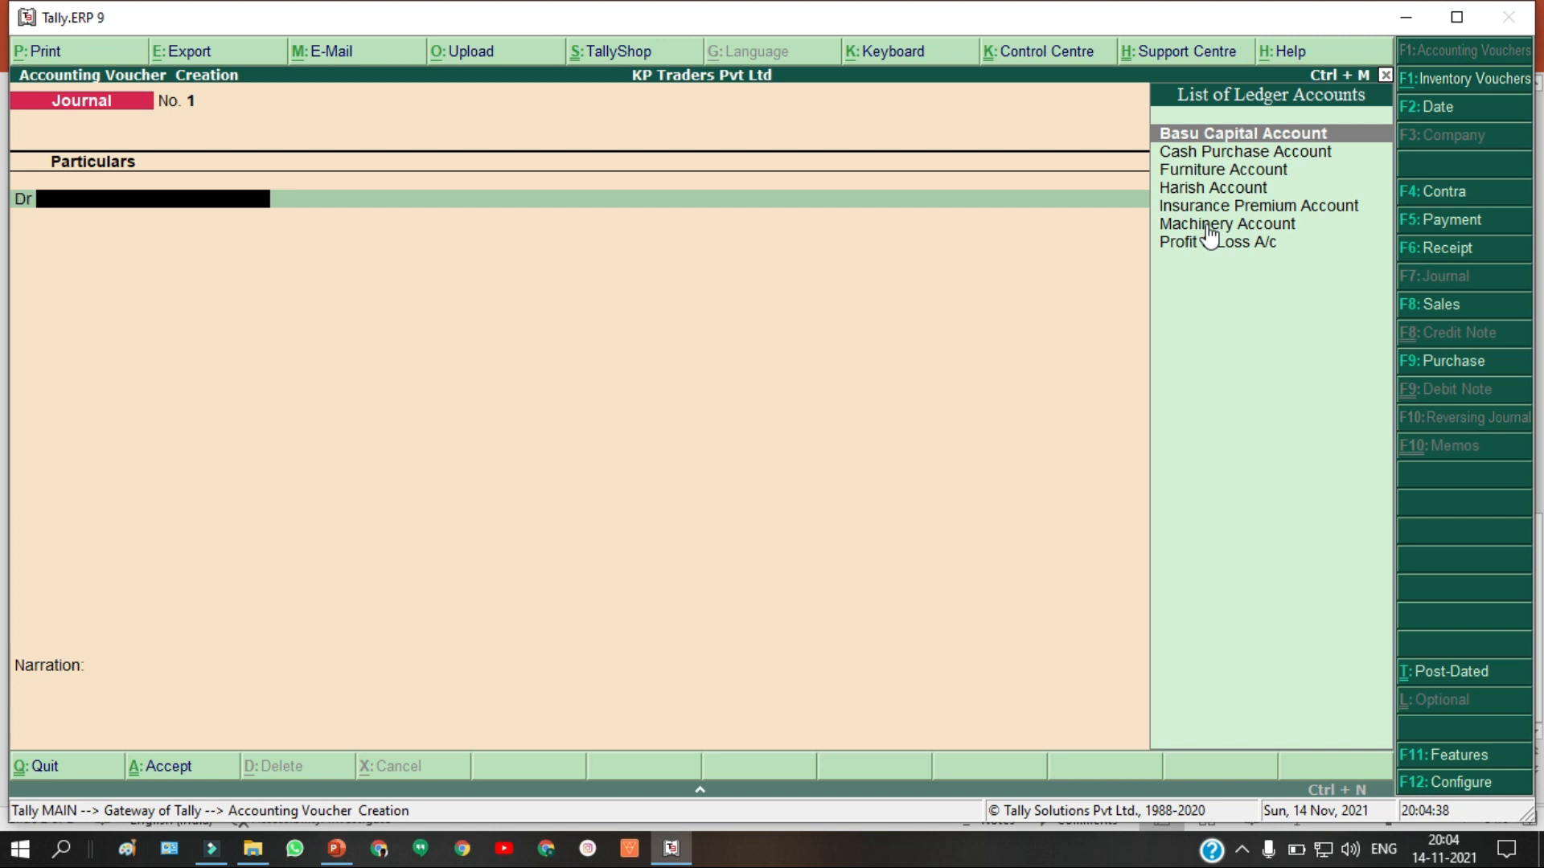
click(1163, 228)
text(10000)
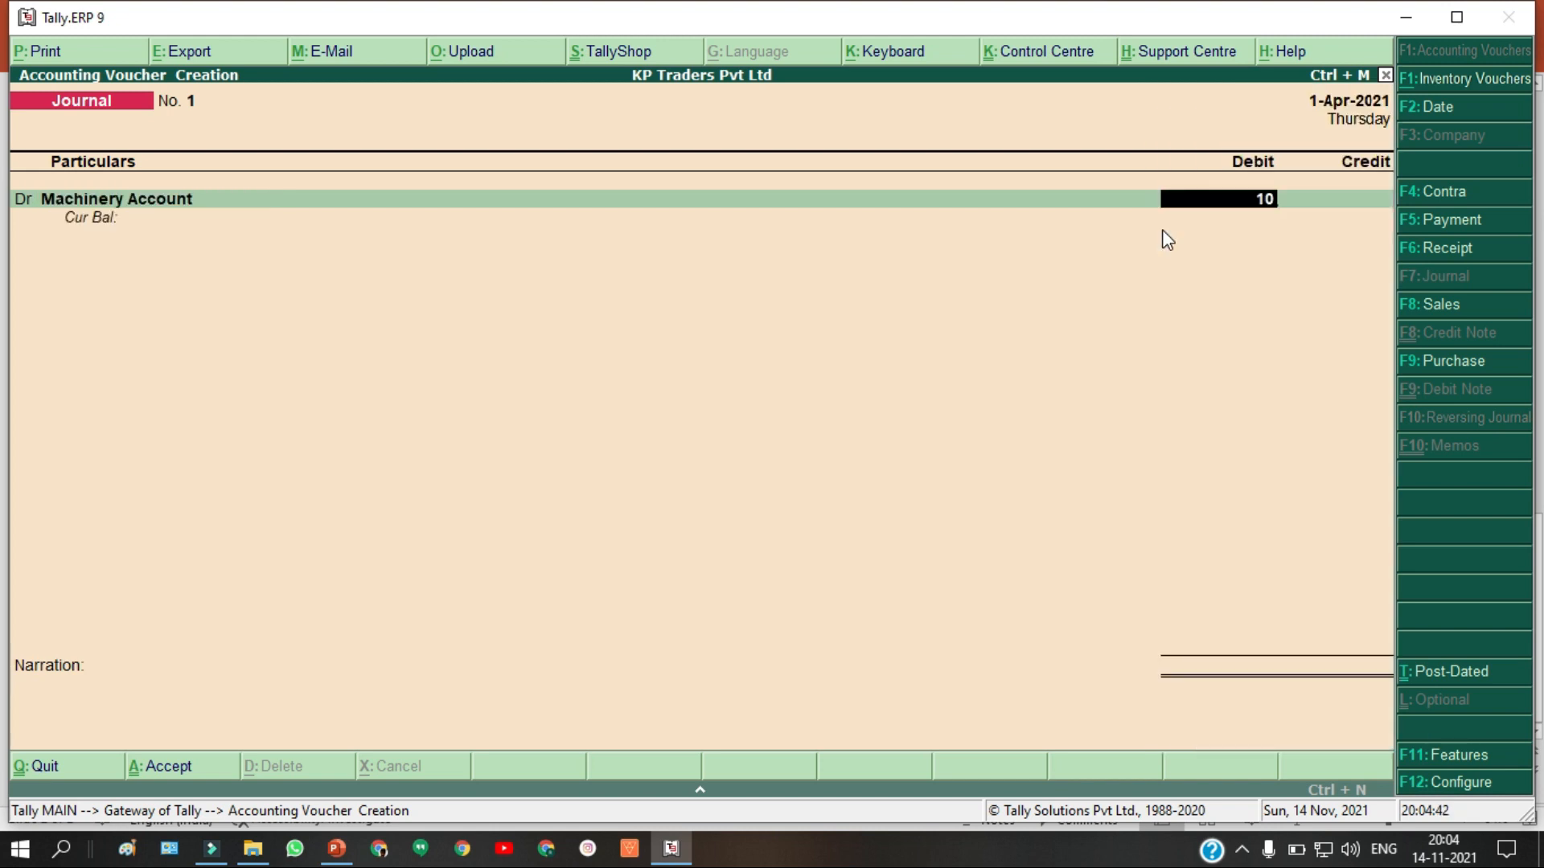
key(Return)
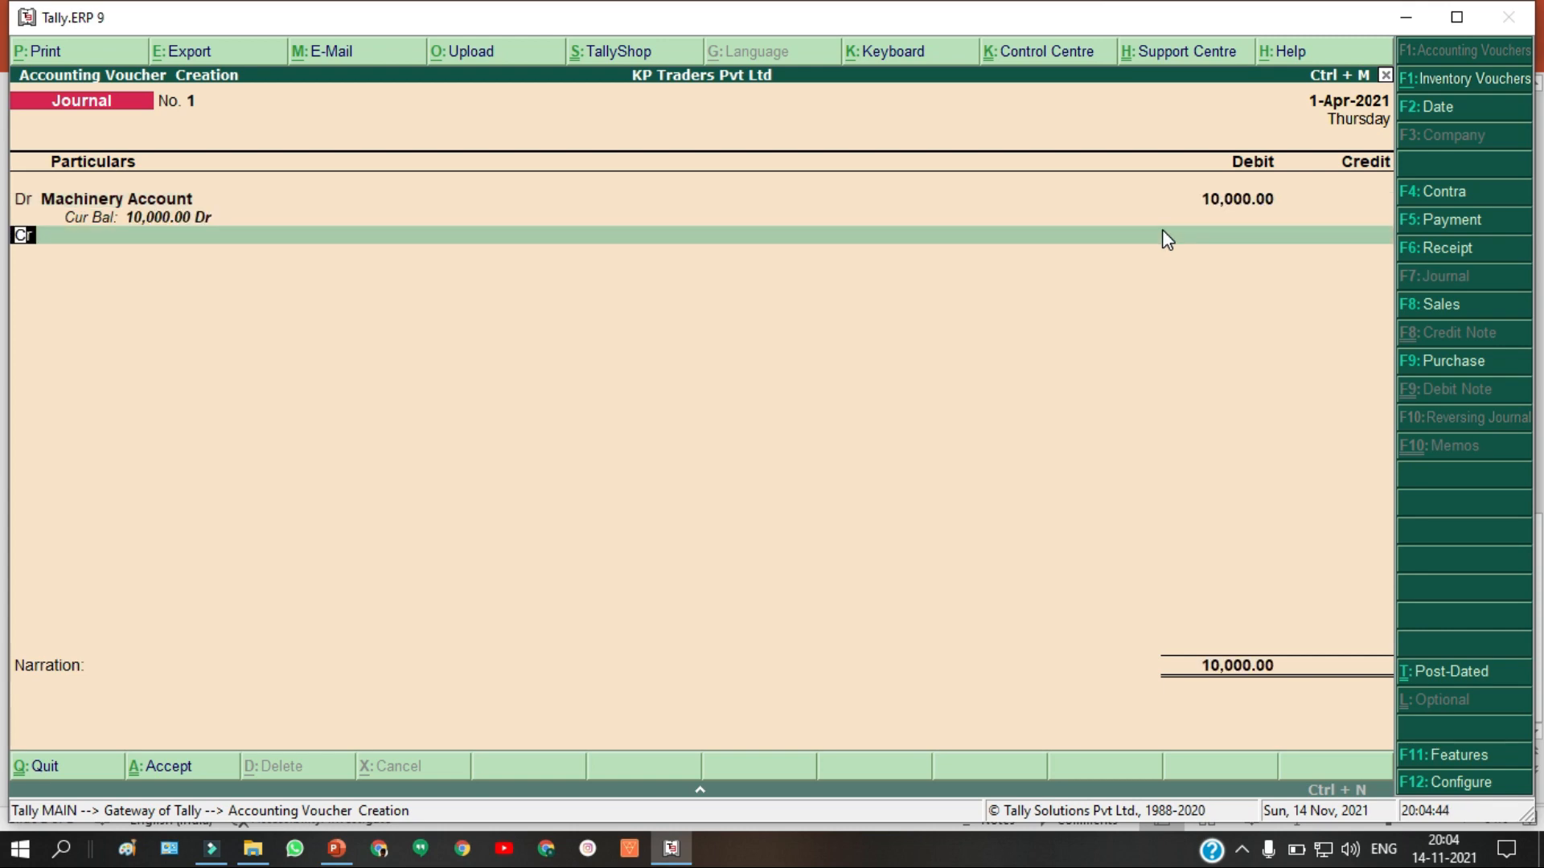
Step: Credit the machinery supplier's account with 10,000 in the Journal voucher, as in the PowerPoint journal entry
key(alt+Tab)
key(alt+Tab)
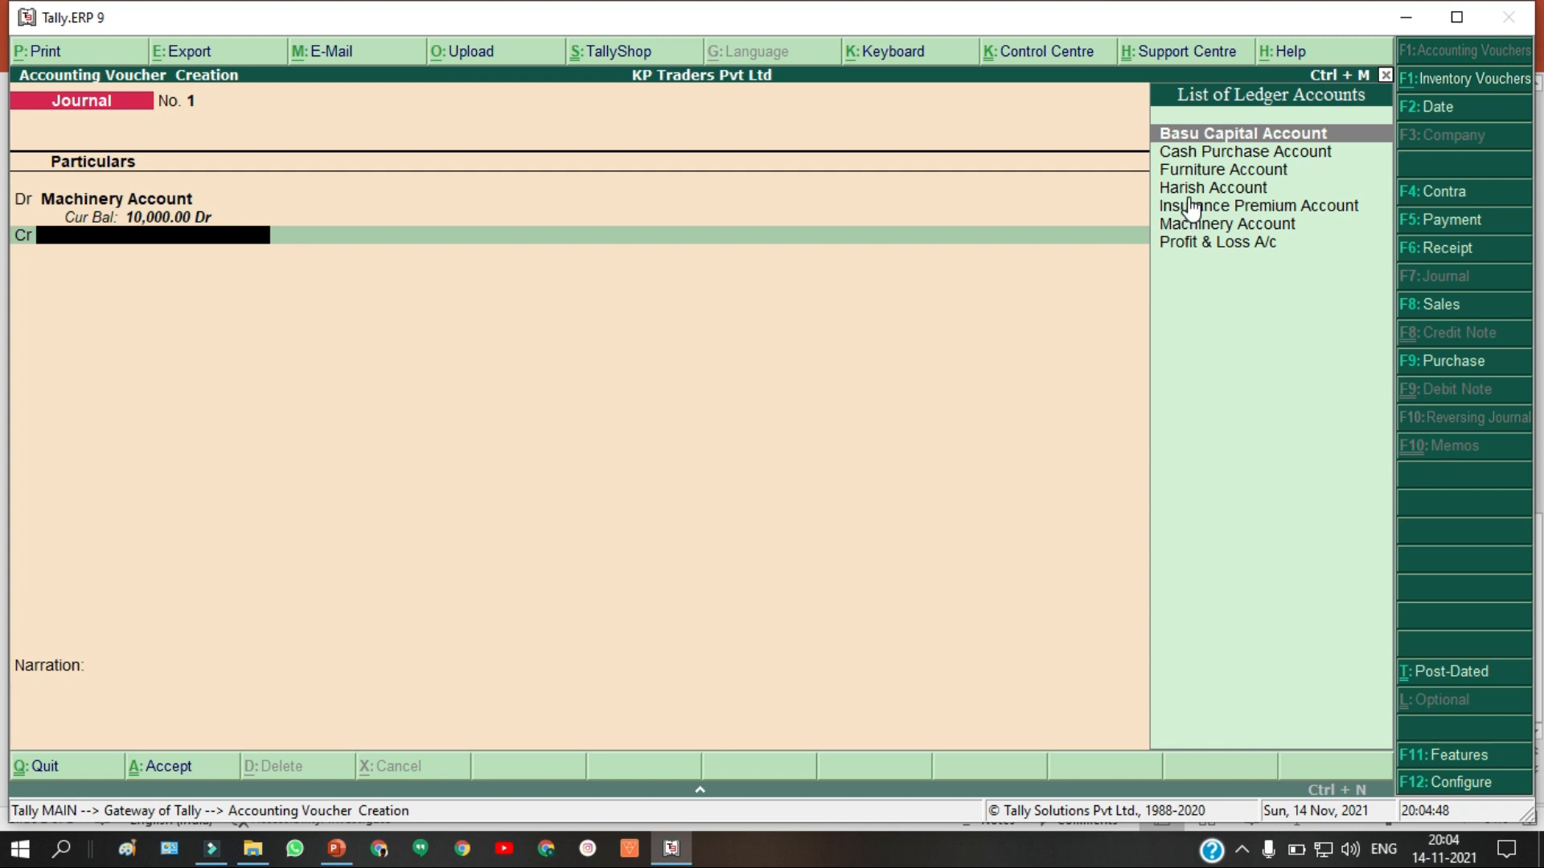
click(1192, 187)
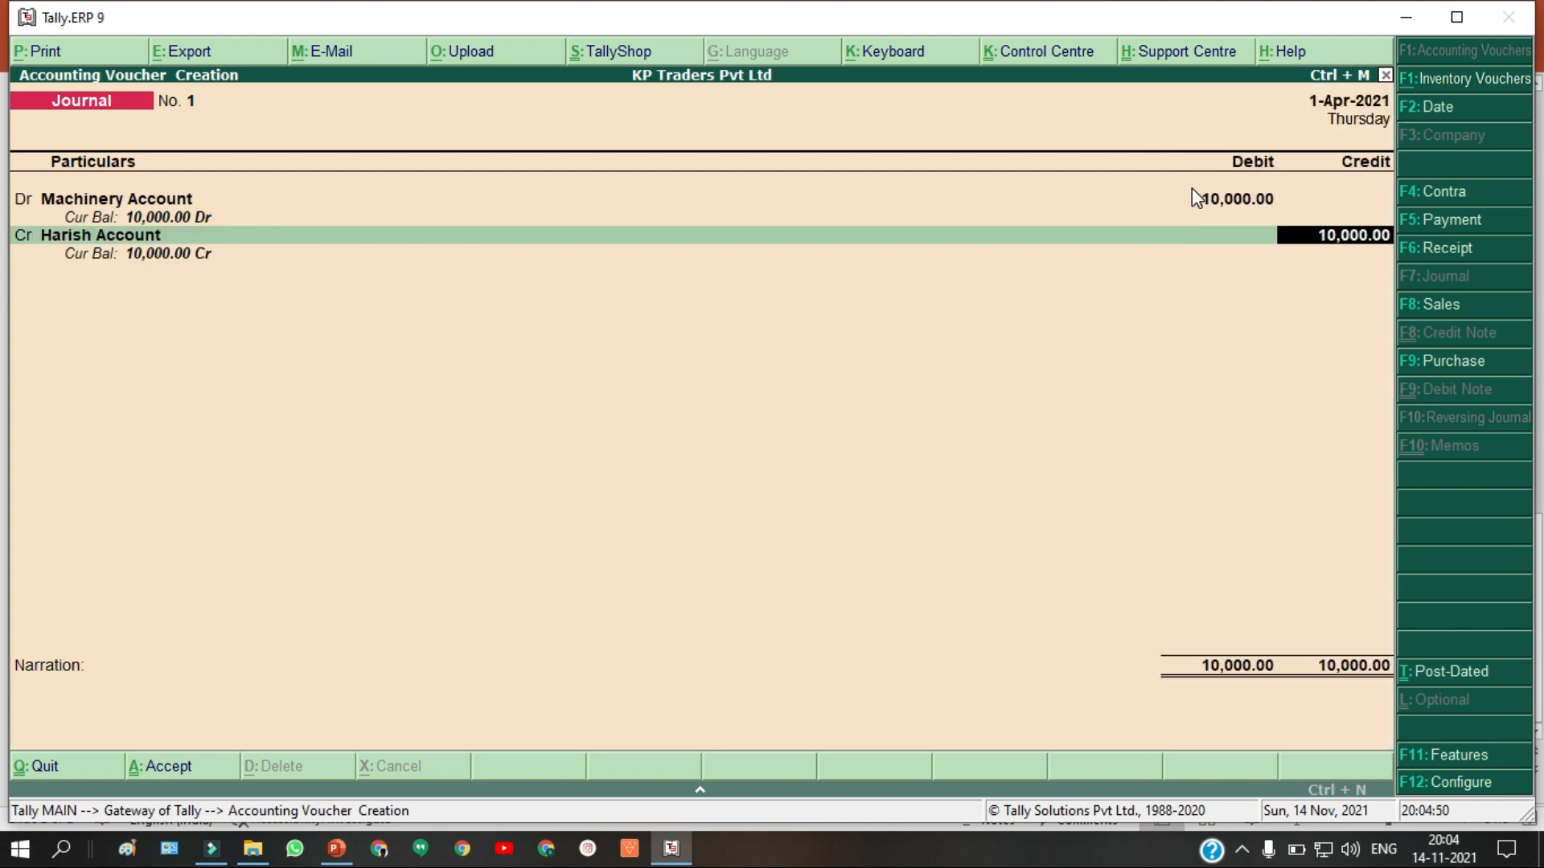
key(Return)
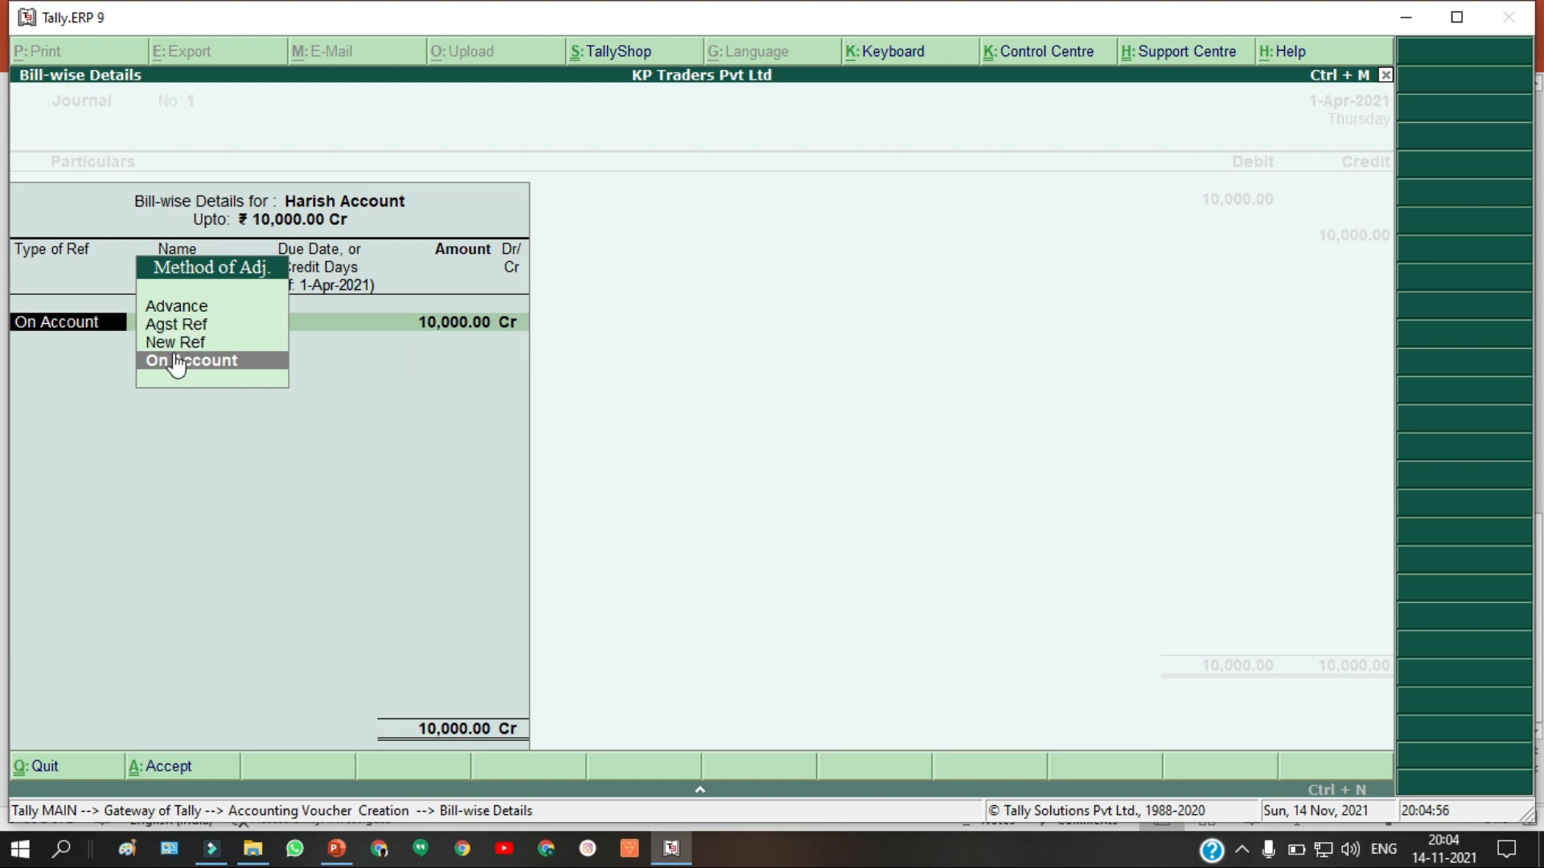
Step: Set the supplier's bill-wise details to a New Ref named 1 for the full 10,000 credit
key(alt+Tab)
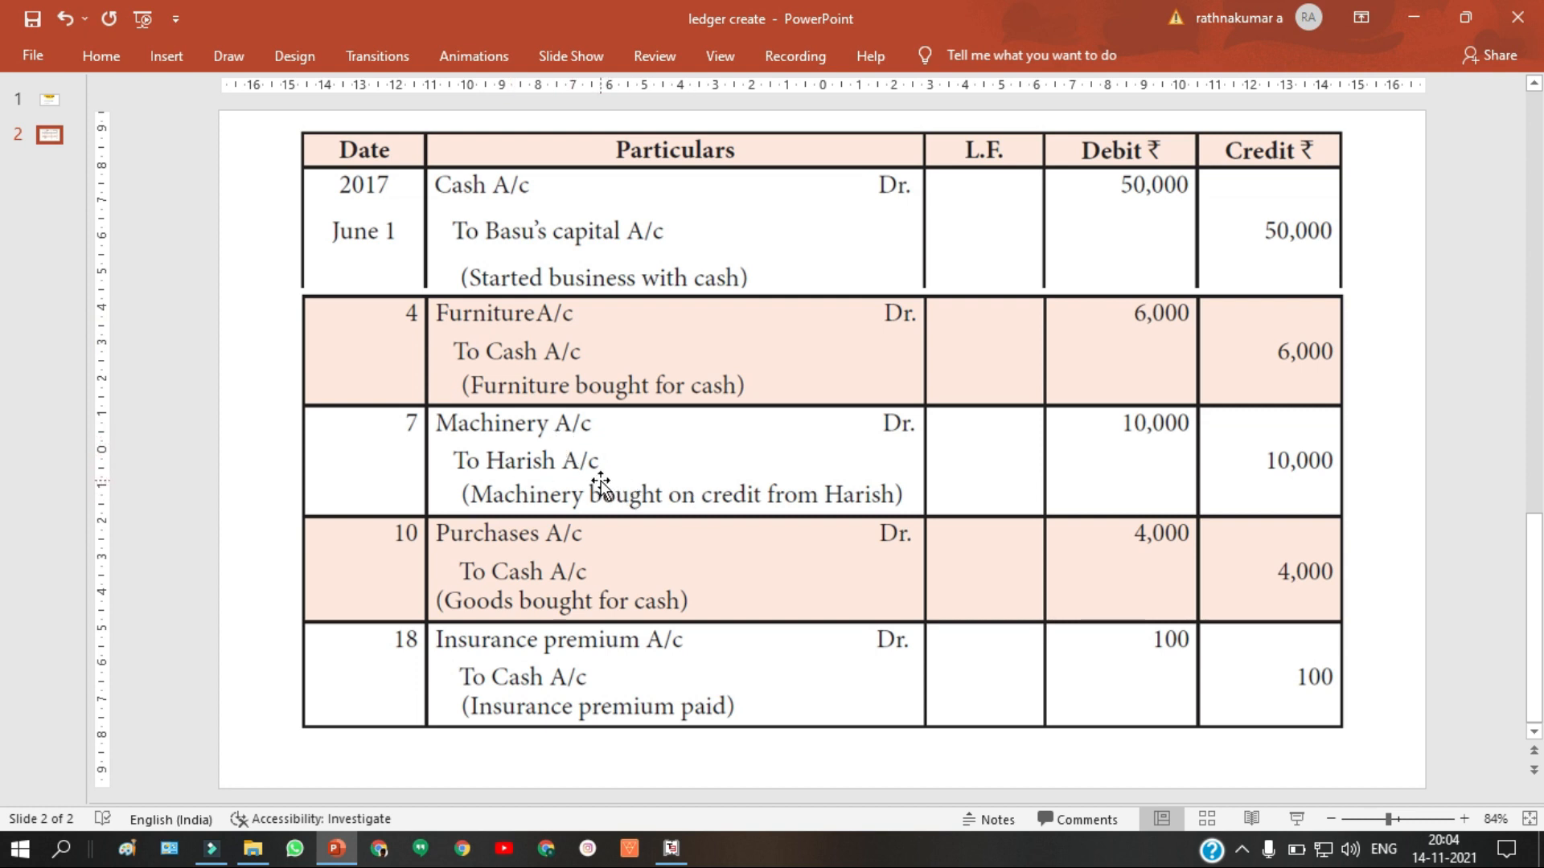
key(alt+Tab)
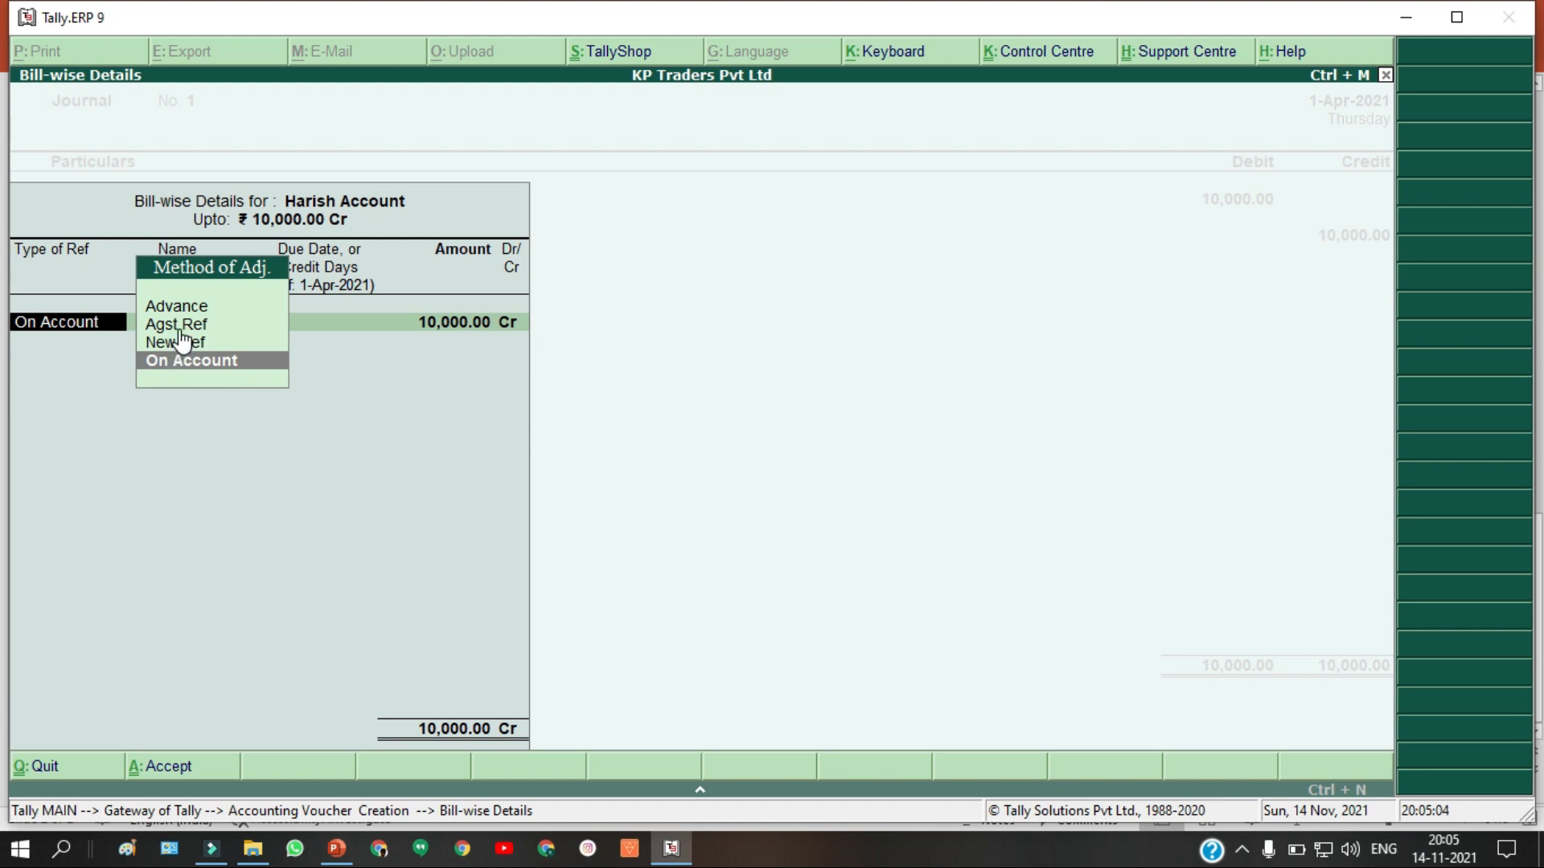
click(184, 342)
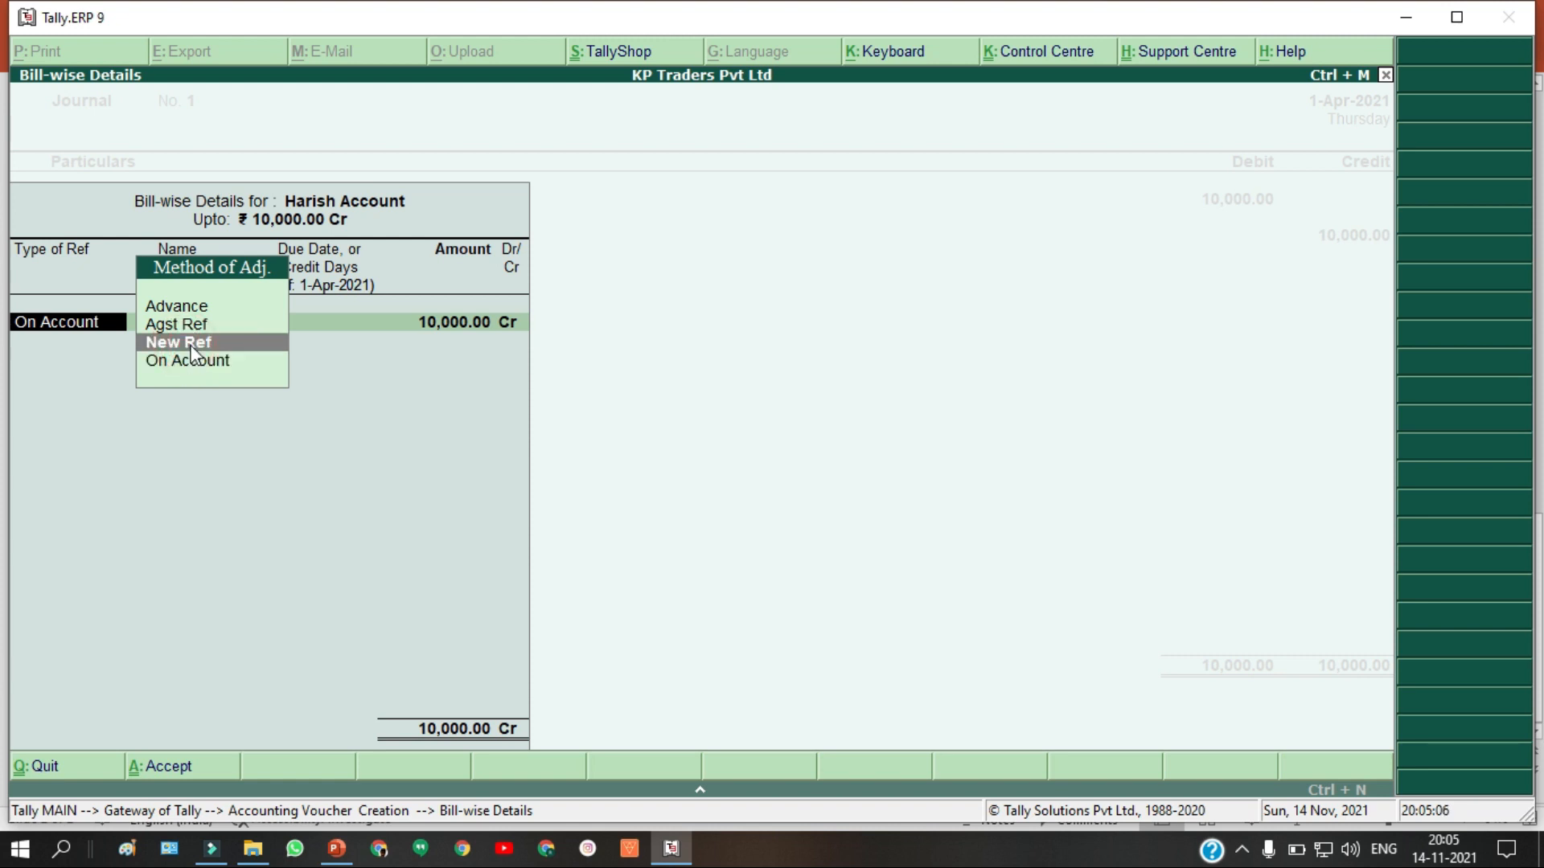
key(Return)
key(Return)
key(Return)
key(Return)
key(Return)
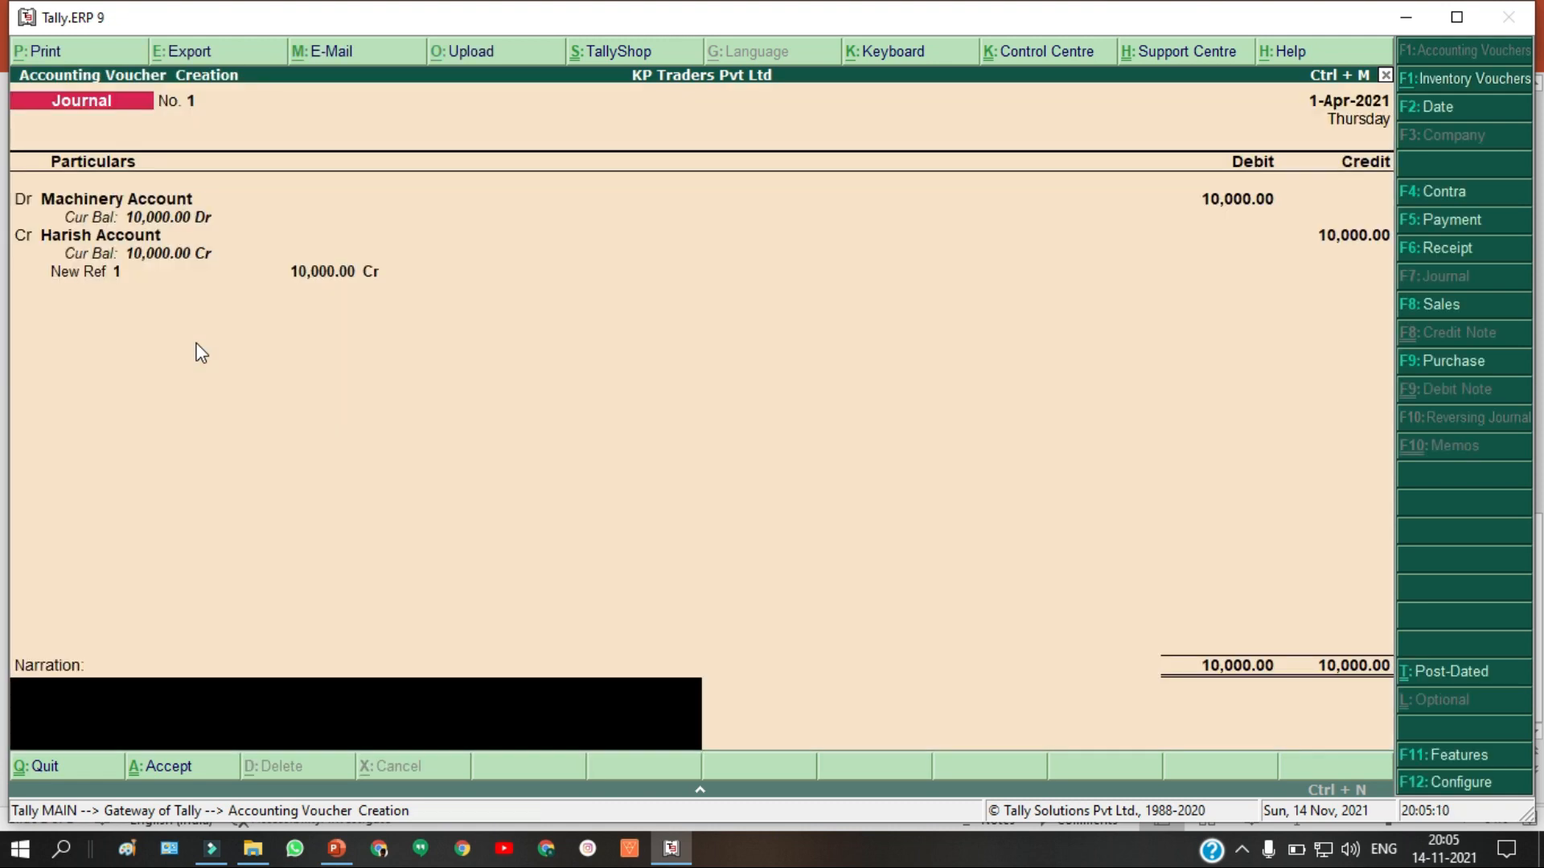
Step: Enter a narration saying the machinery was bought on credit from the supplier, as worded in PowerPoint, and accept the Journal voucher
key(alt+Tab)
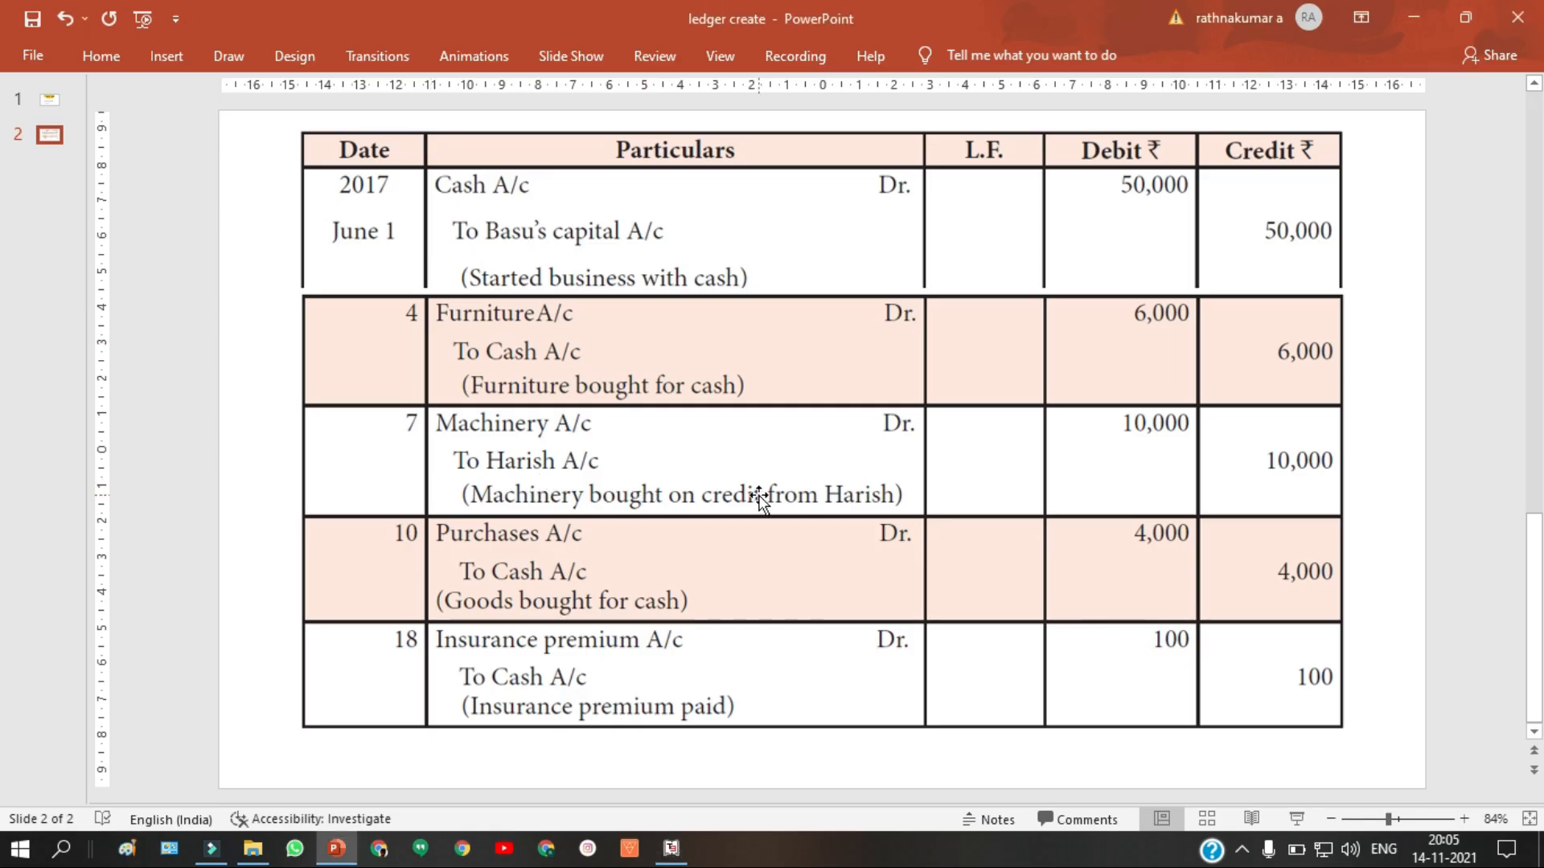
key(alt+Tab)
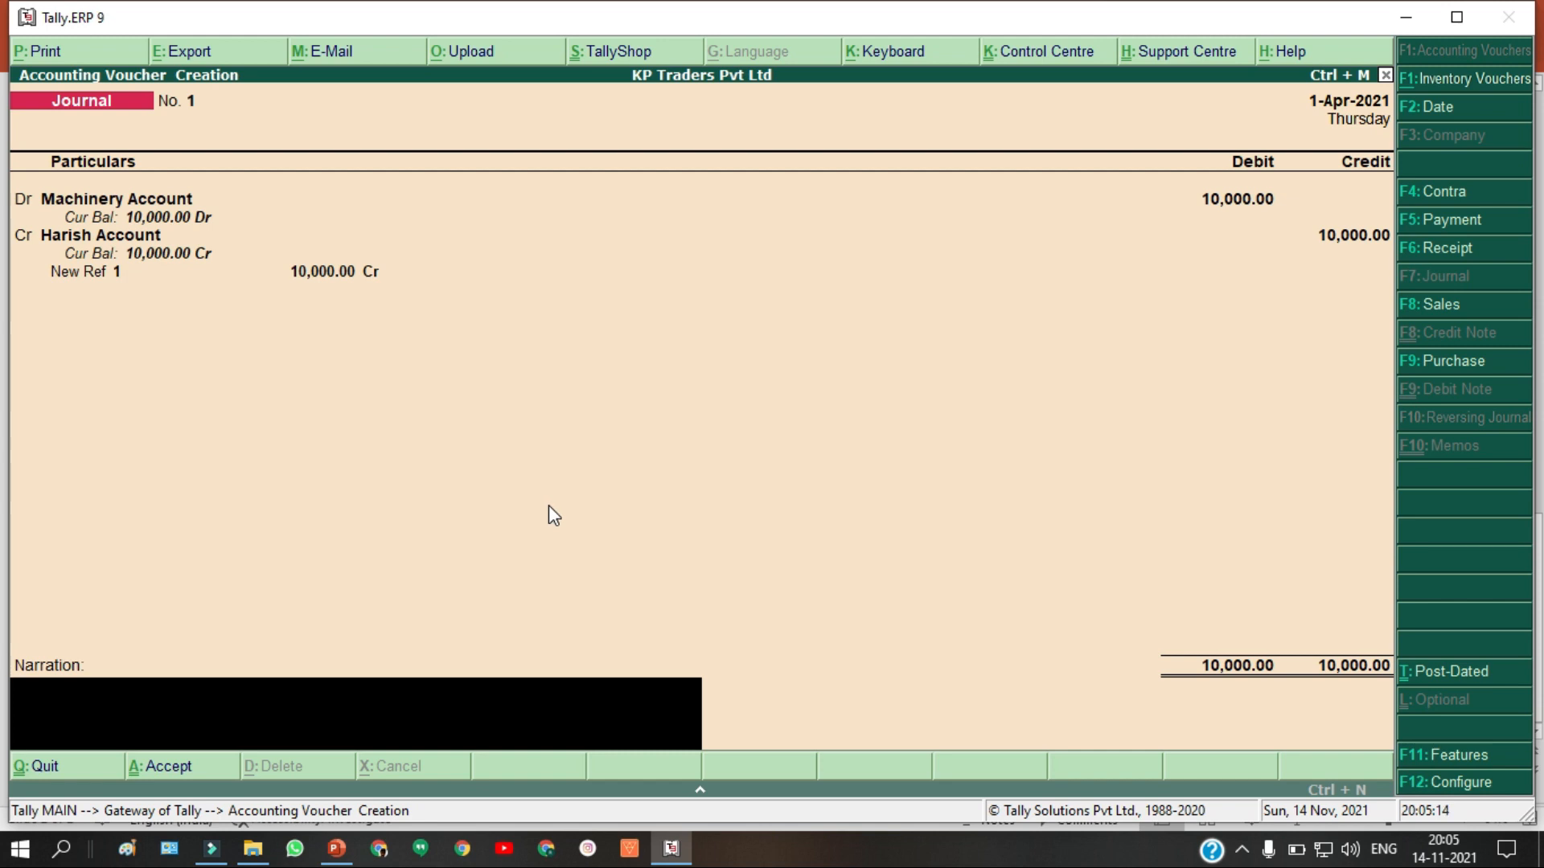
text(machinery bought o)
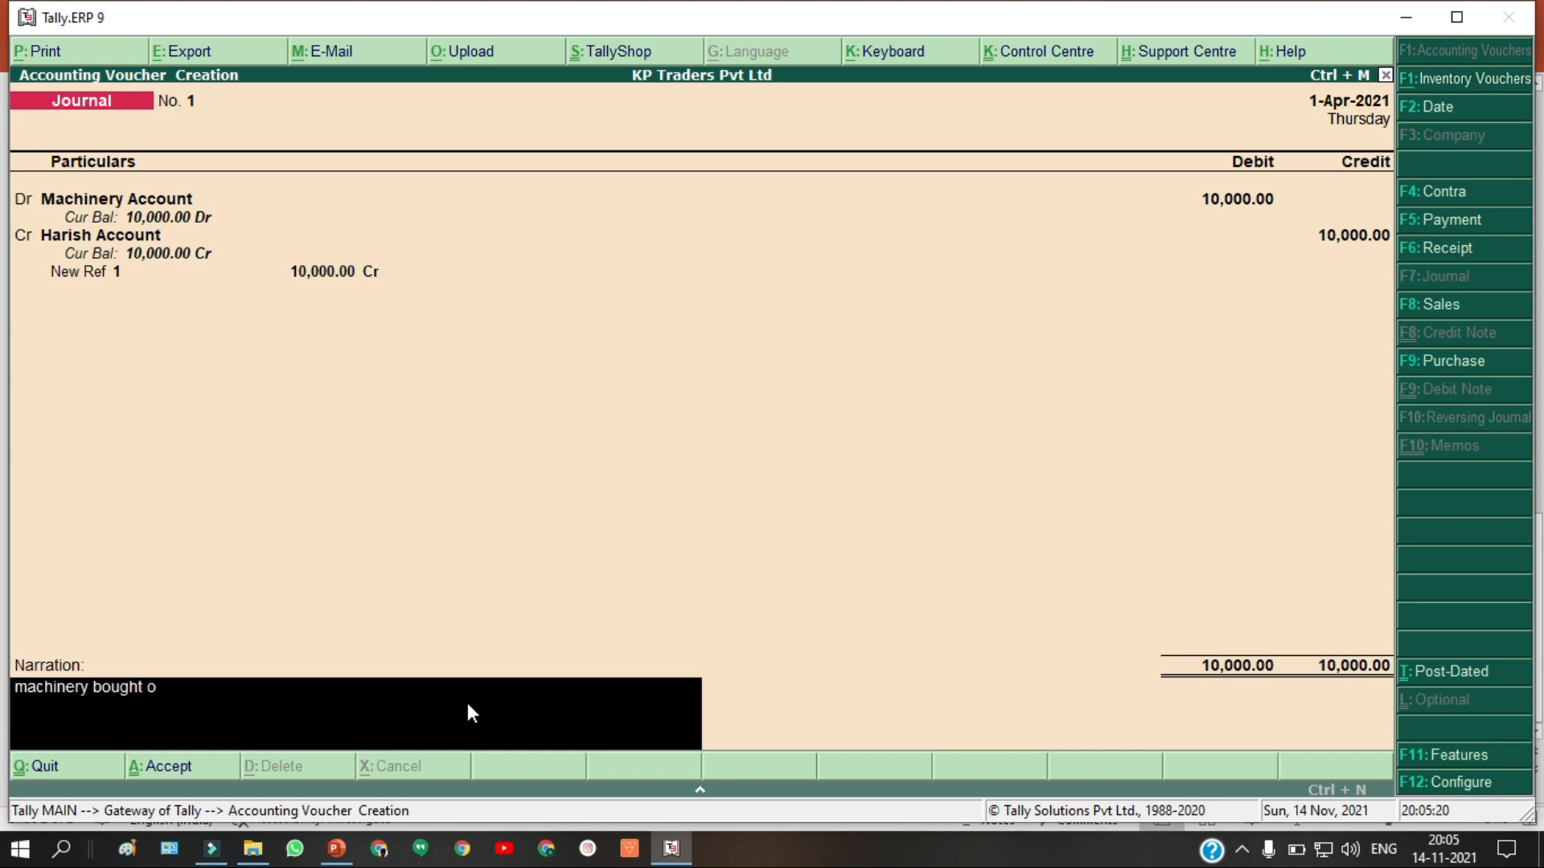
text(n Credit from Harish)
key(Return)
click(466, 703)
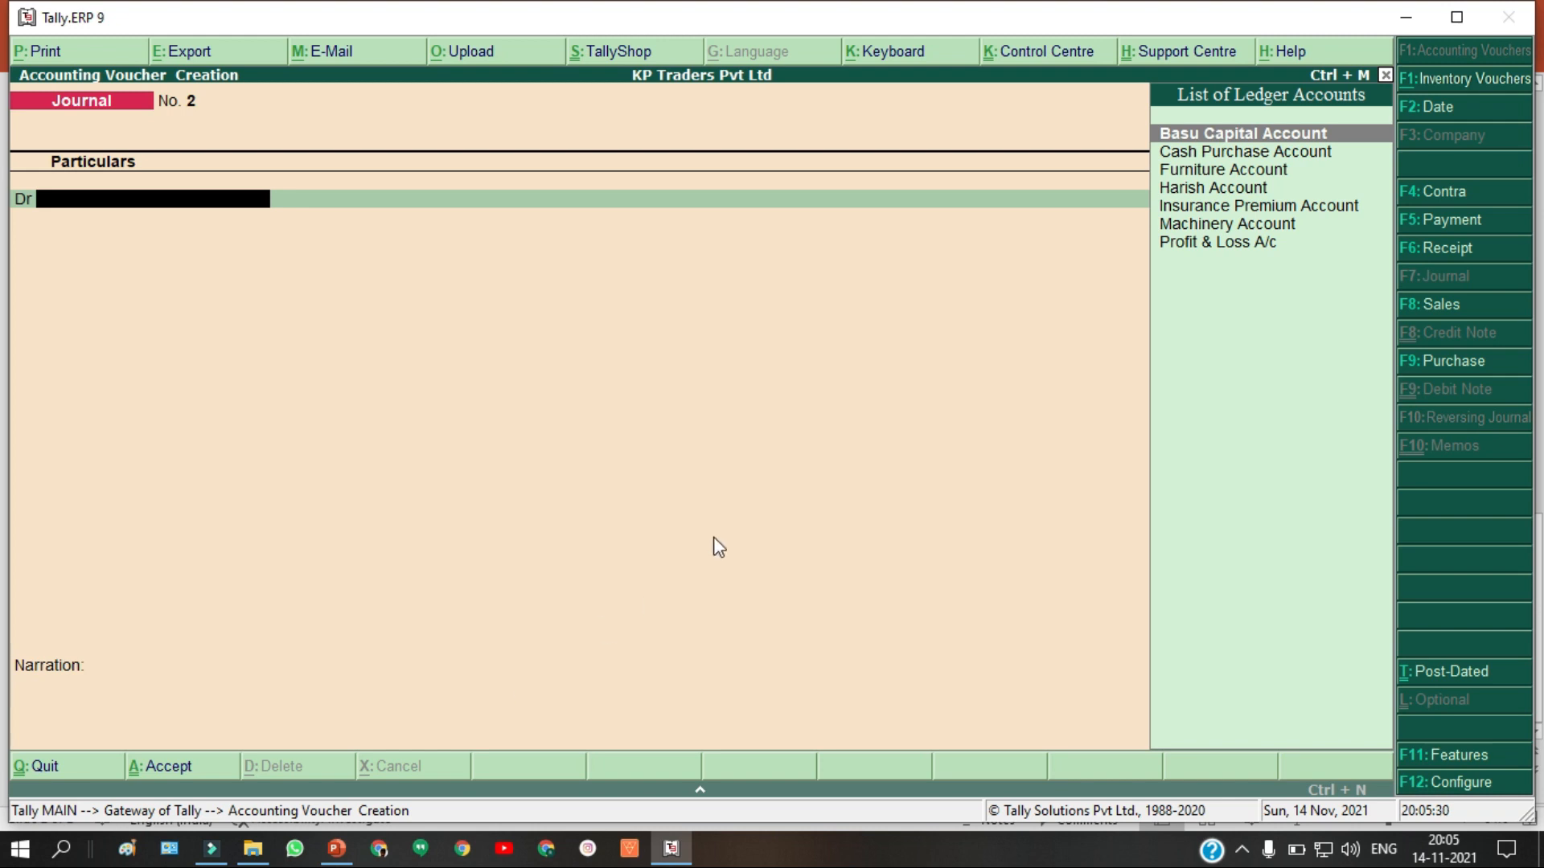
Step: Check the June 10 cash purchase in PowerPoint and start a Purchase voucher in Tally in voucher mode
key(alt+Tab)
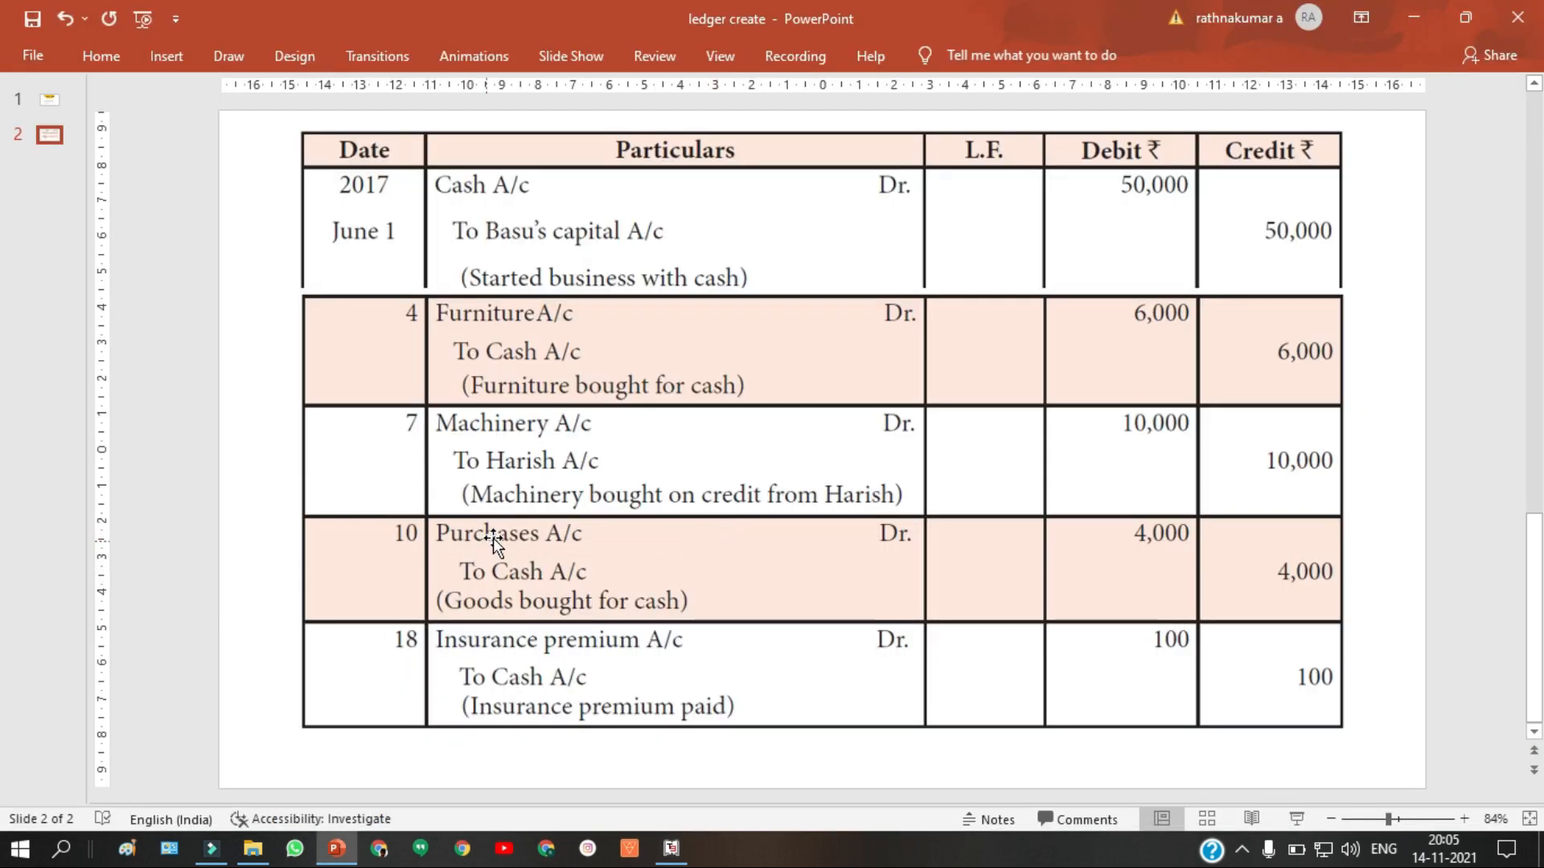
scroll(475, 544, up, 2)
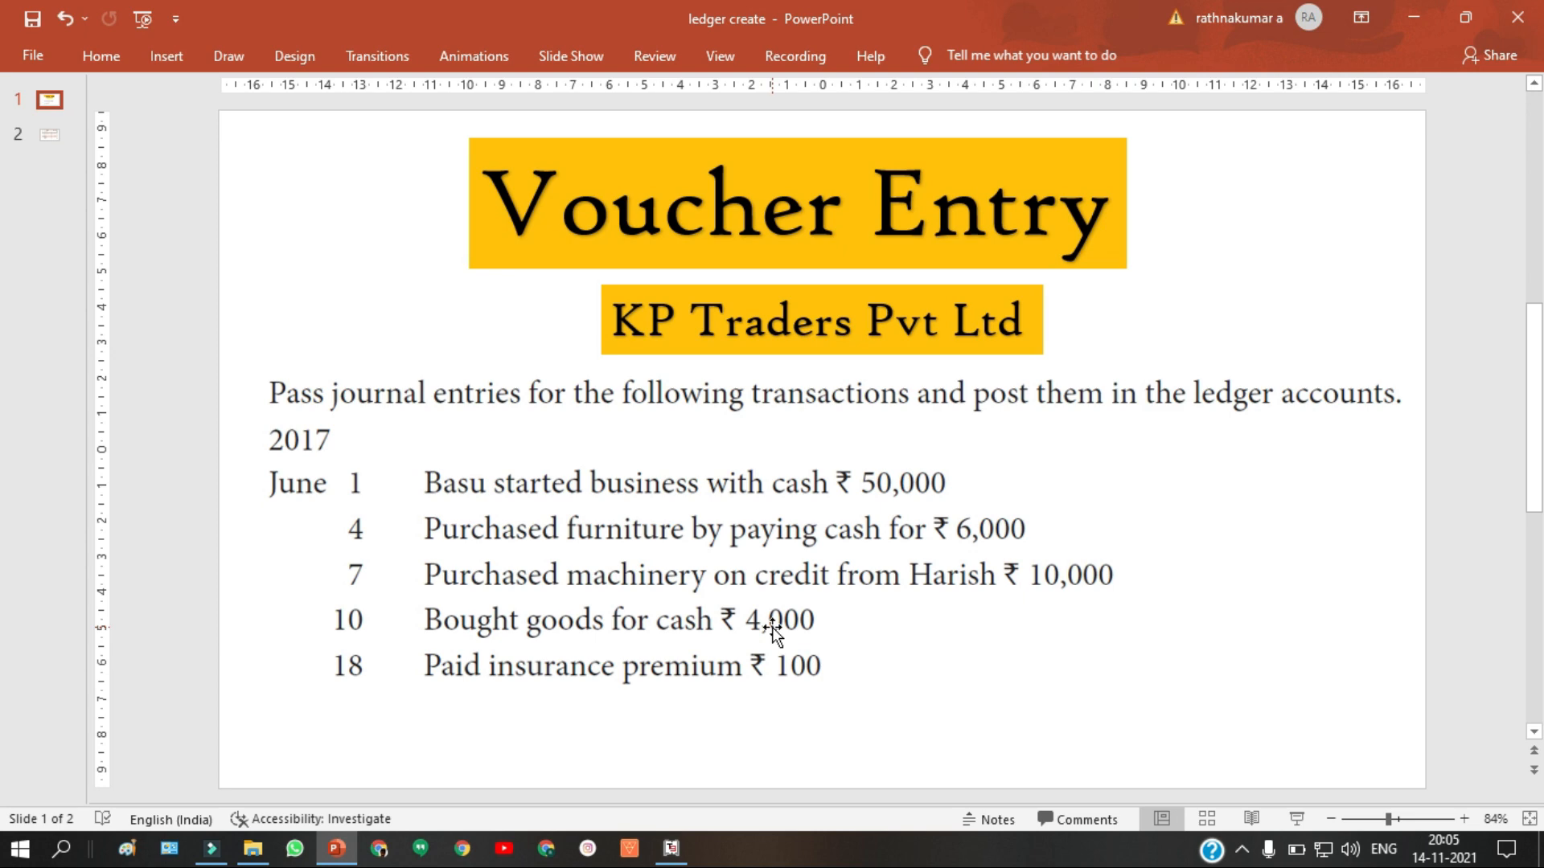
key(alt+Tab)
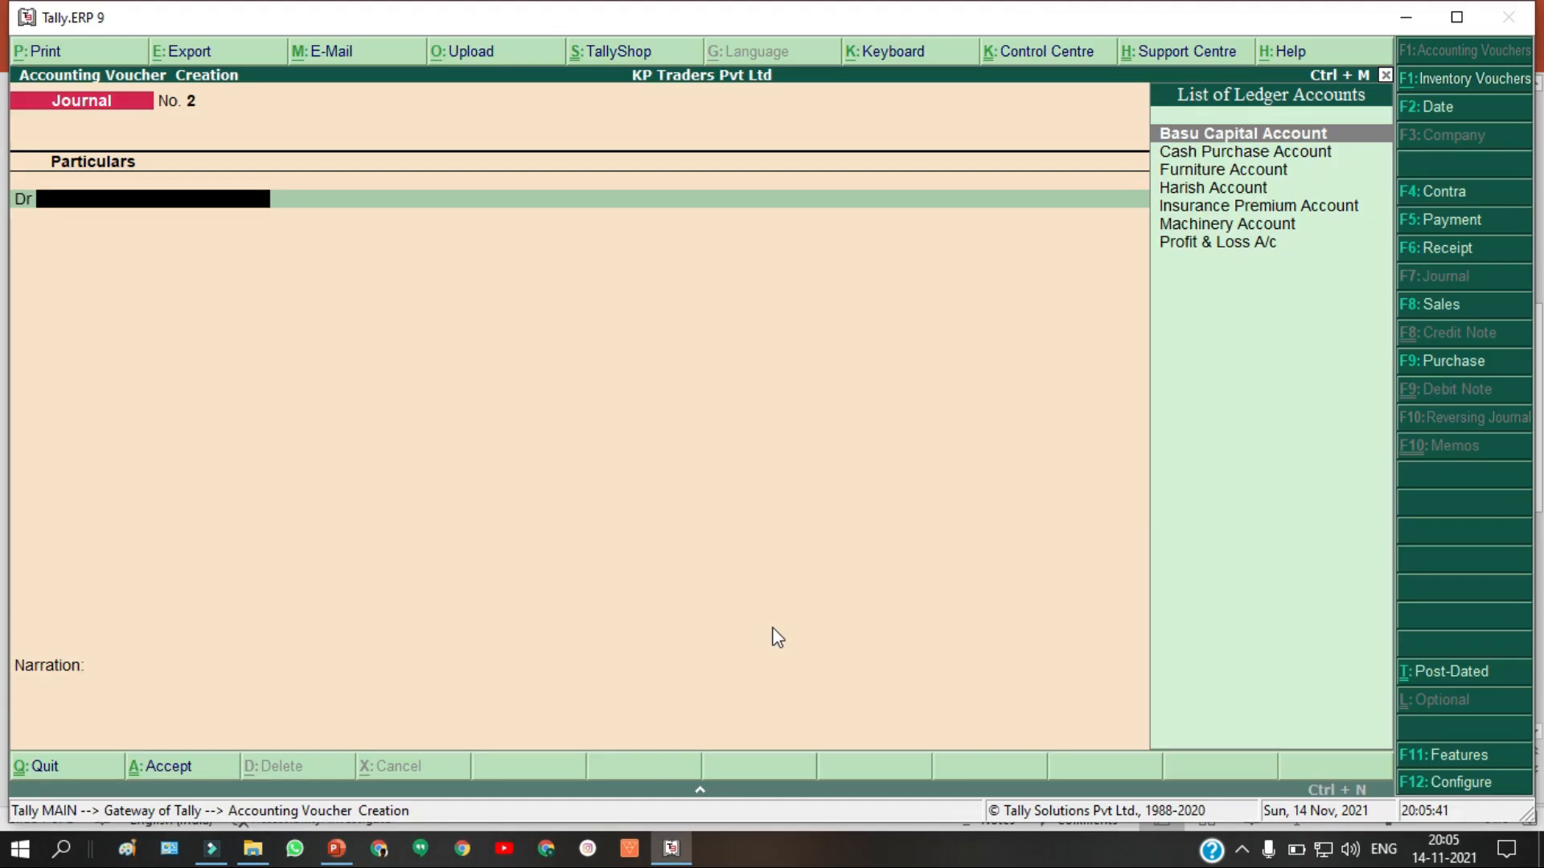
click(1455, 361)
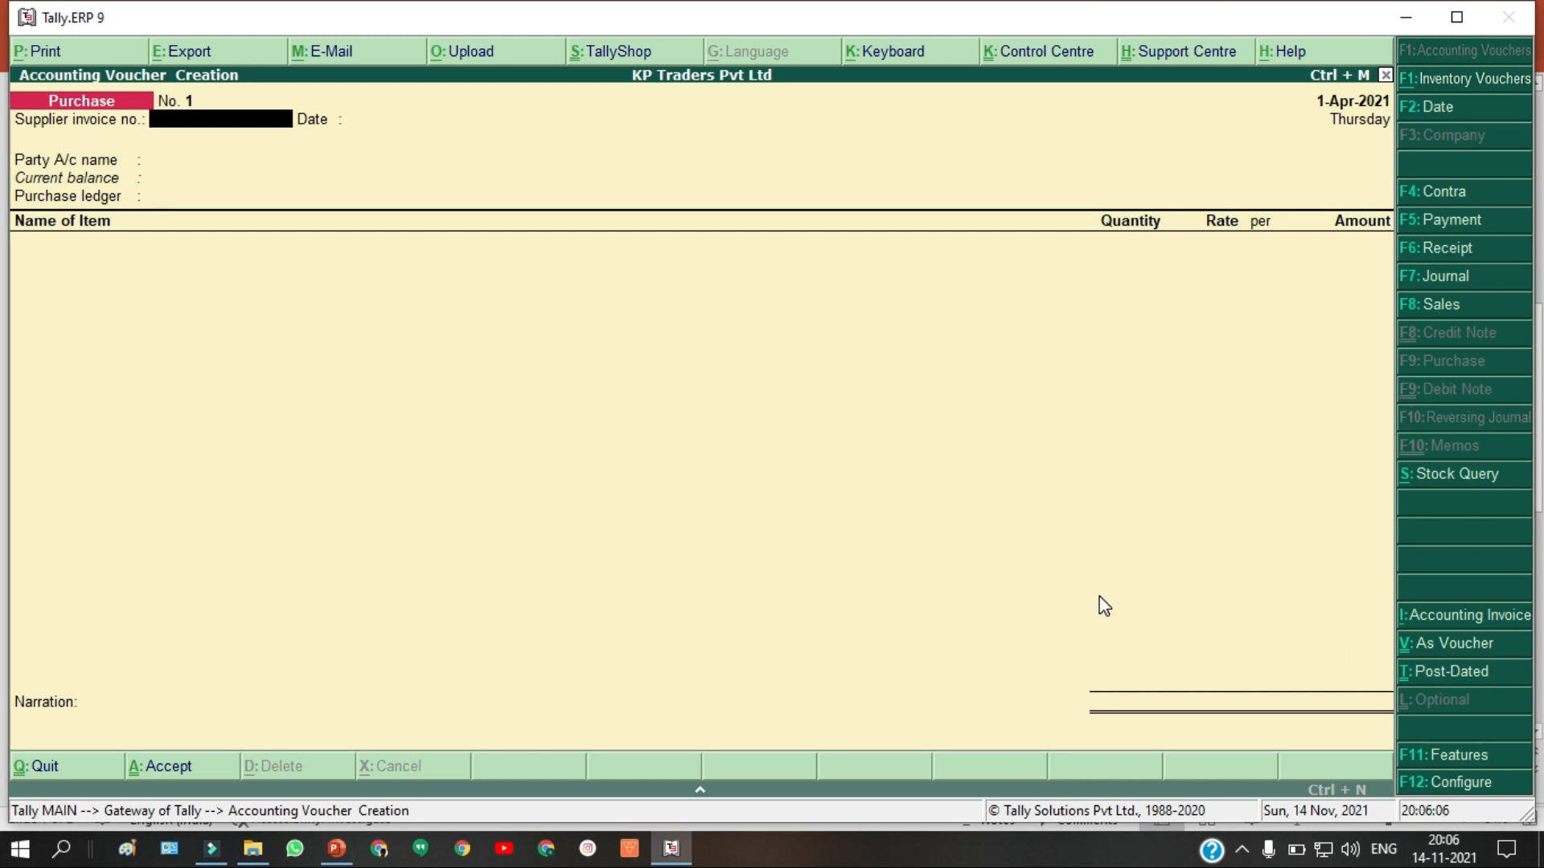
key(ctrl+v)
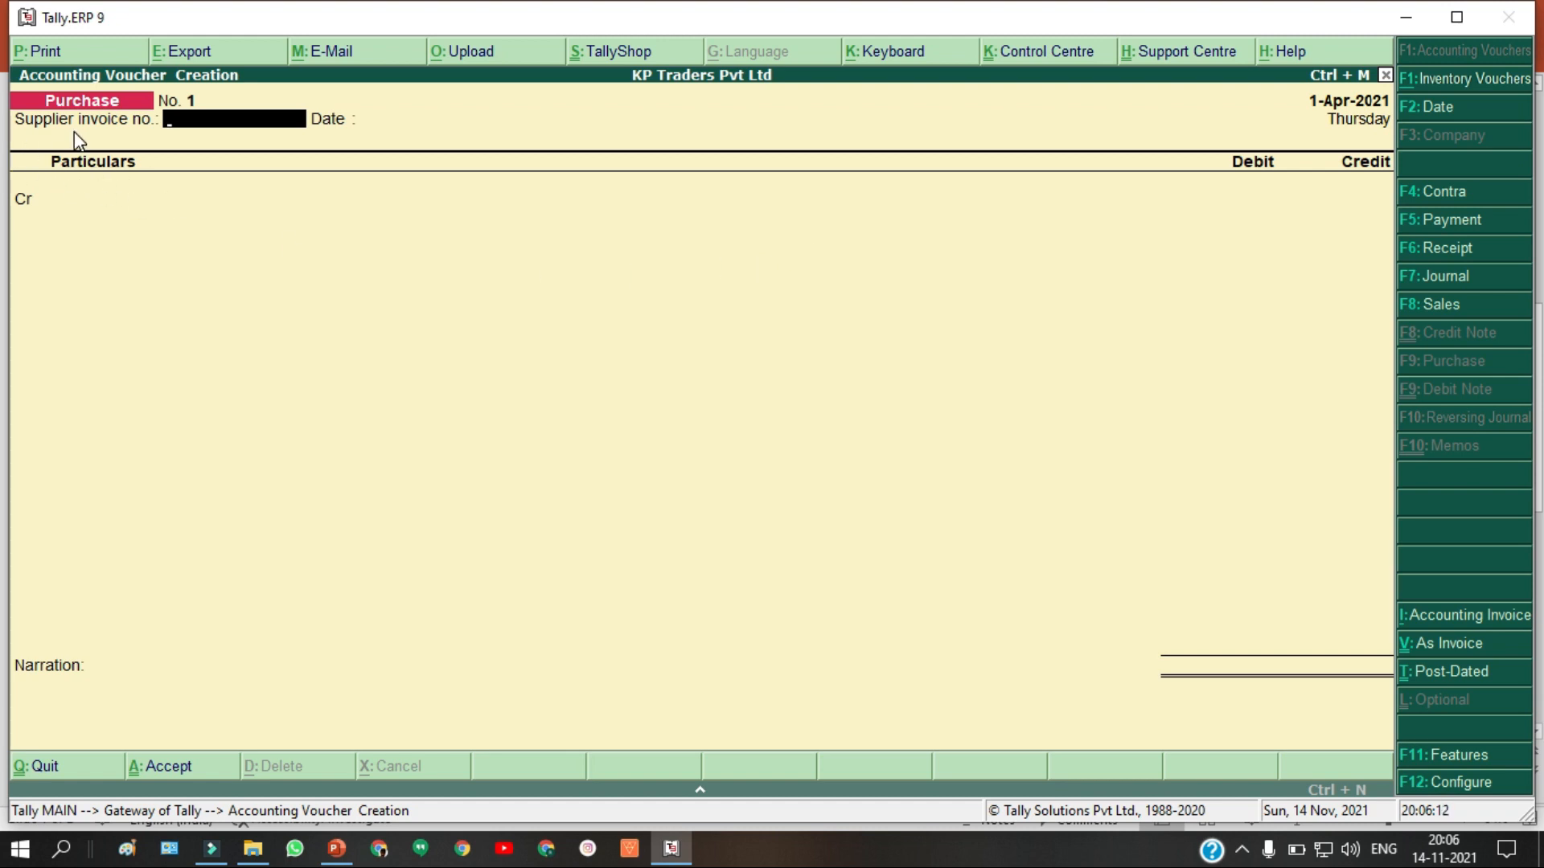
Step: Credit Cash with 4,000 in the Purchase voucher as in the PowerPoint journal entry, leaving supplier invoice and party details blank
key(alt+Tab)
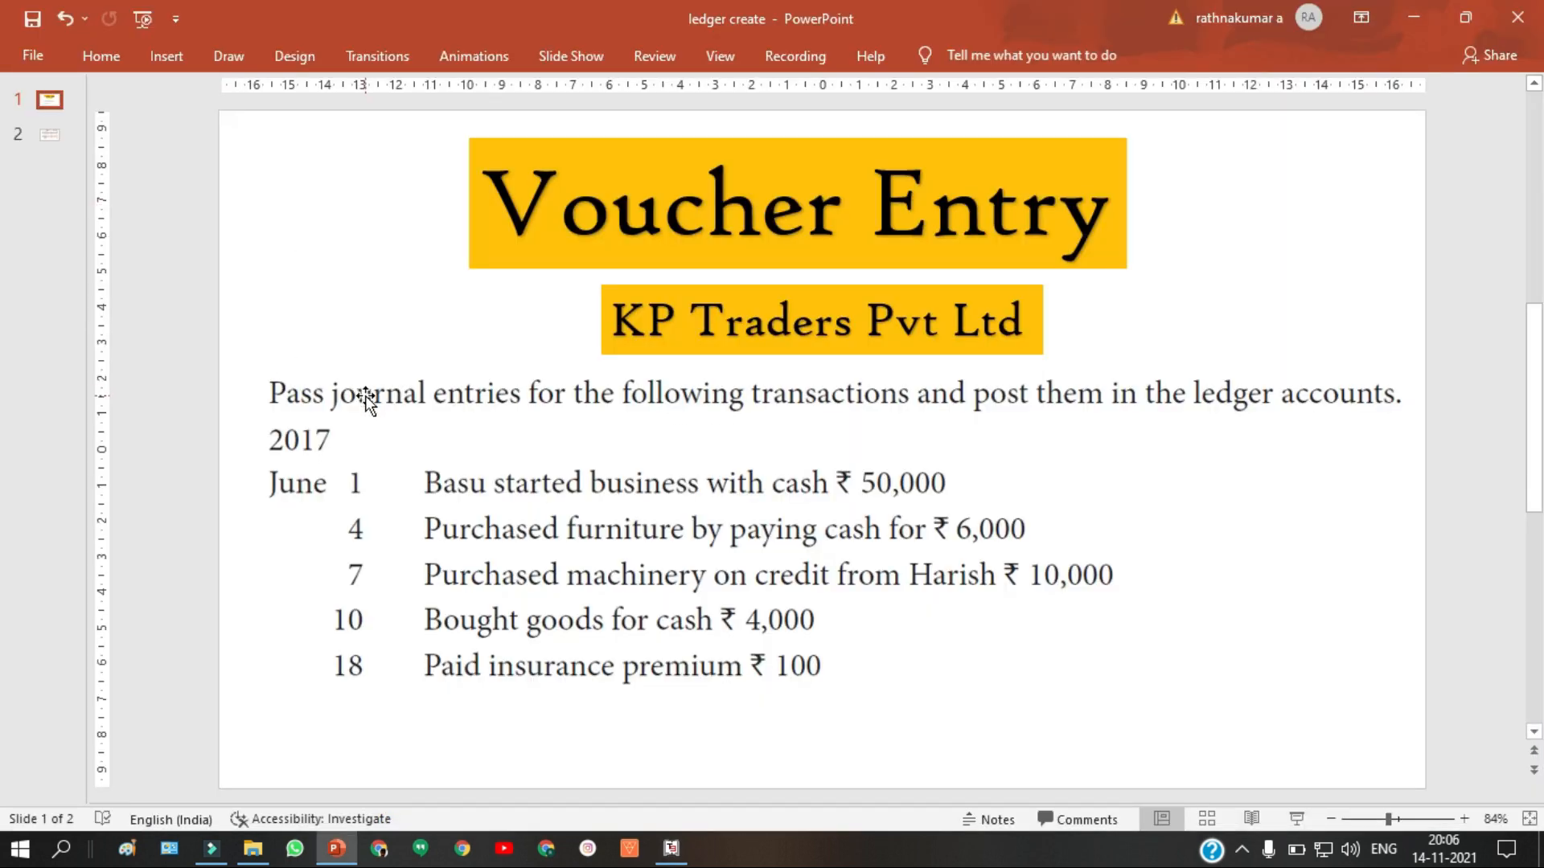
scroll(367, 395, down, 1)
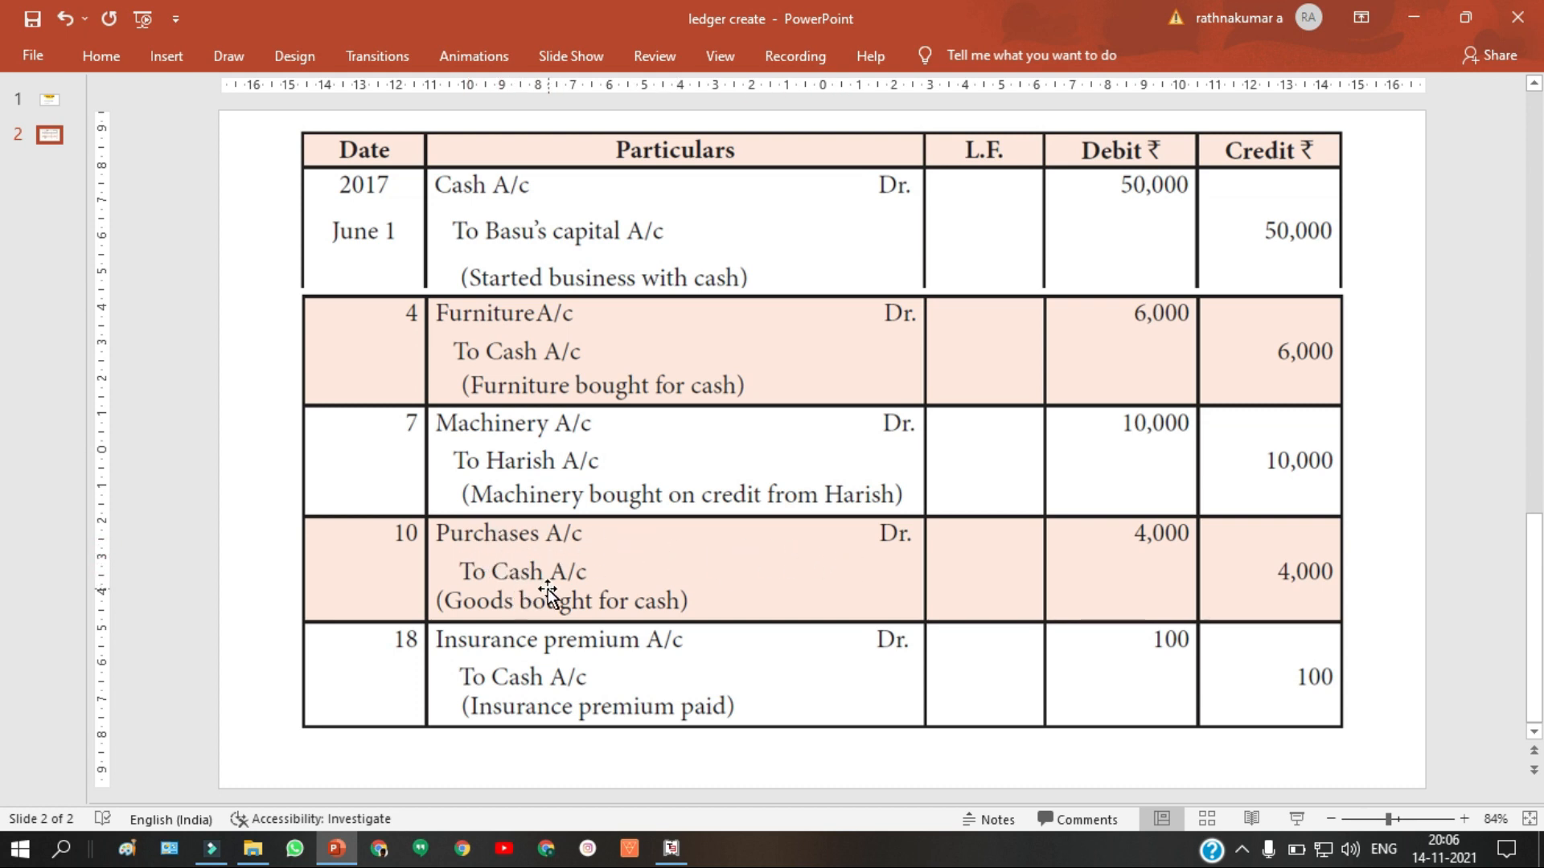
key(alt+Tab)
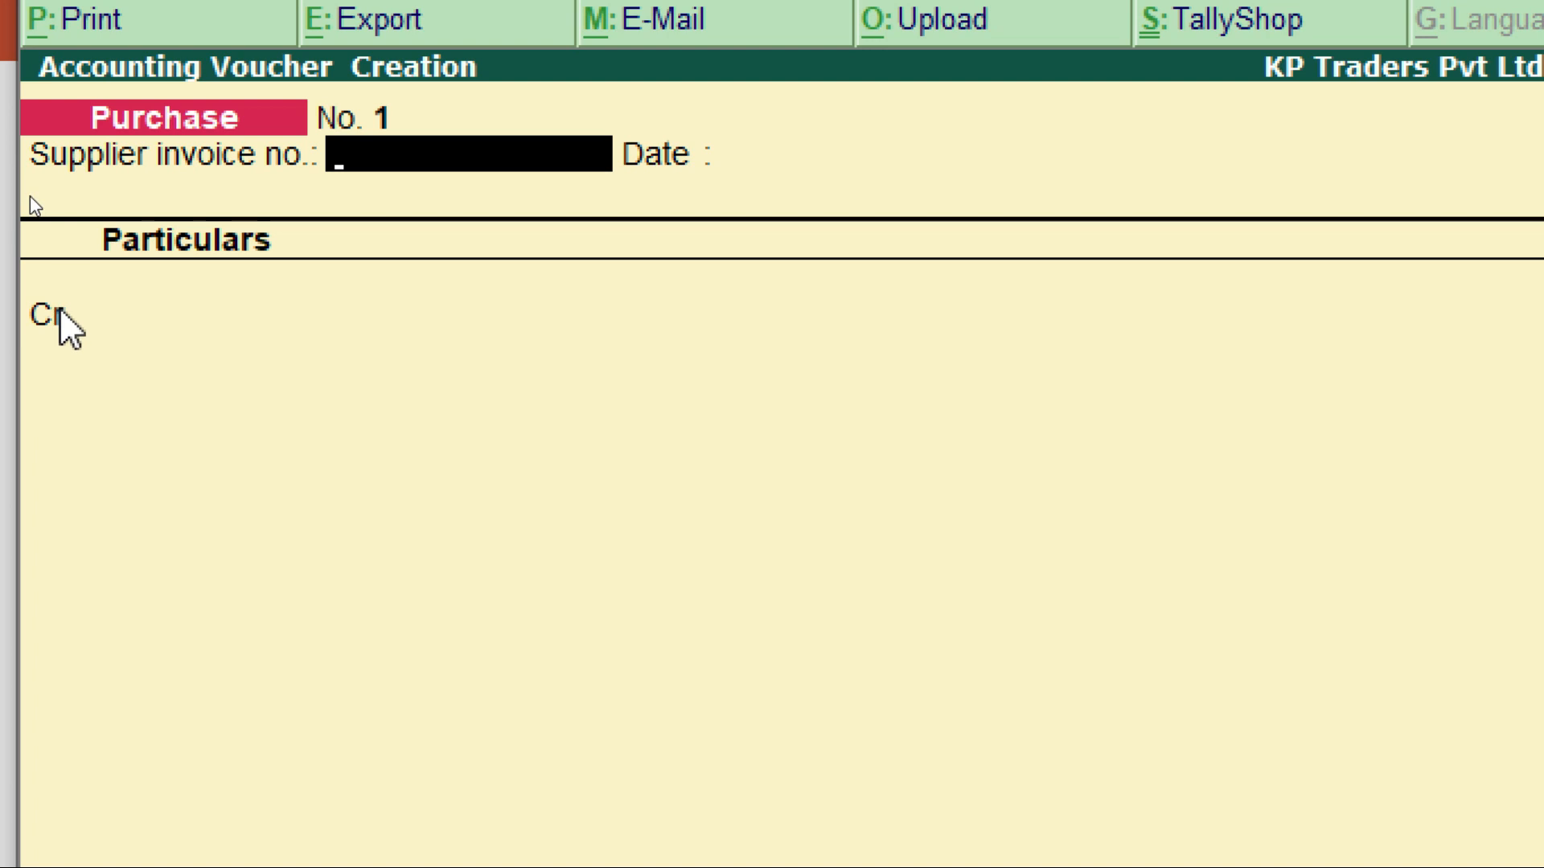
key(Return)
key(Return)
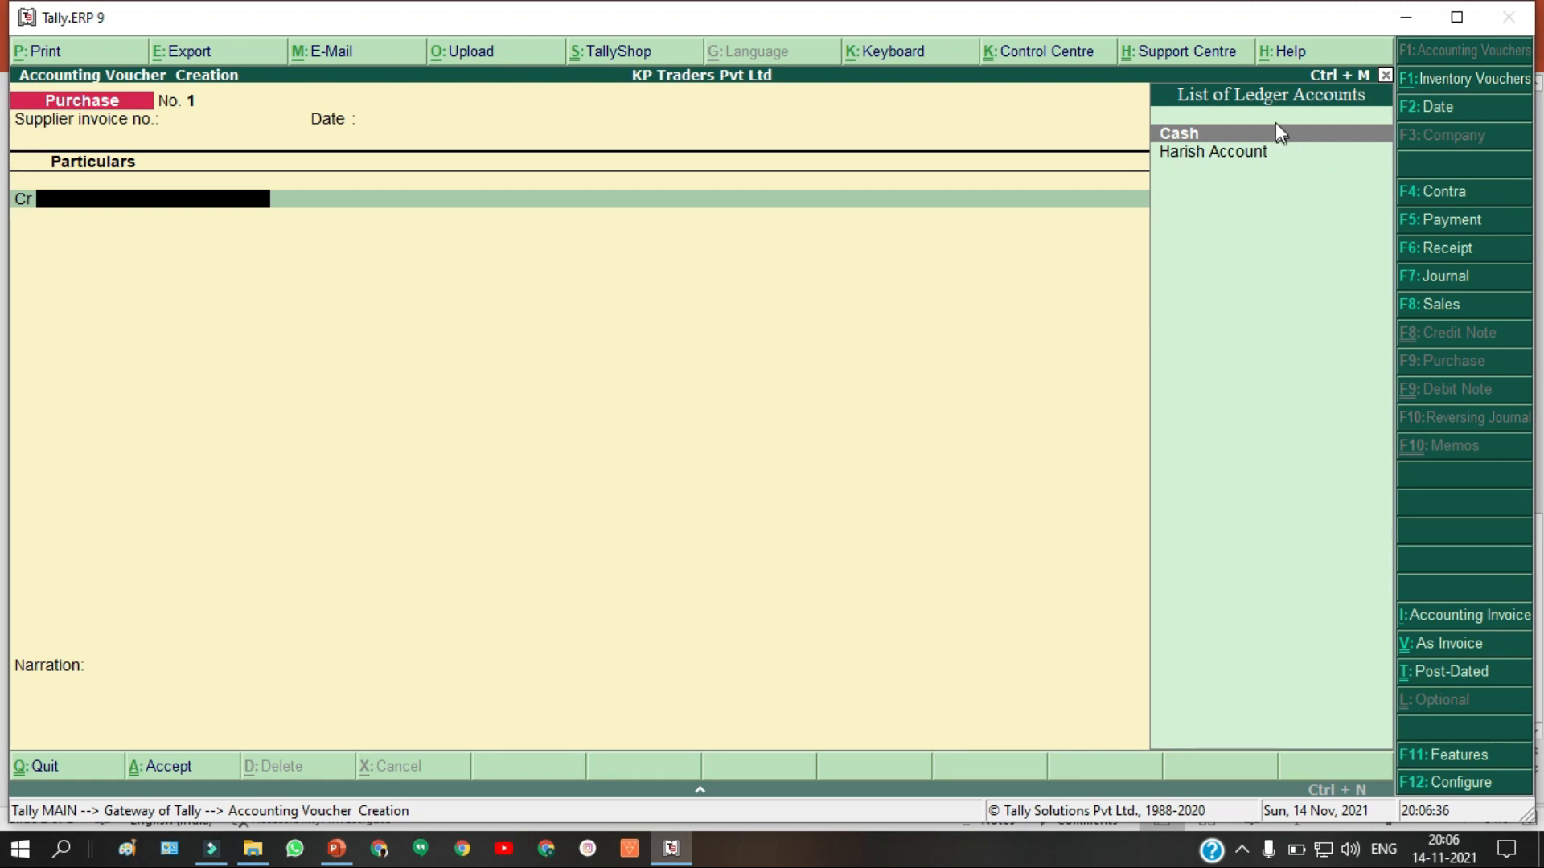
click(1235, 135)
key(Return)
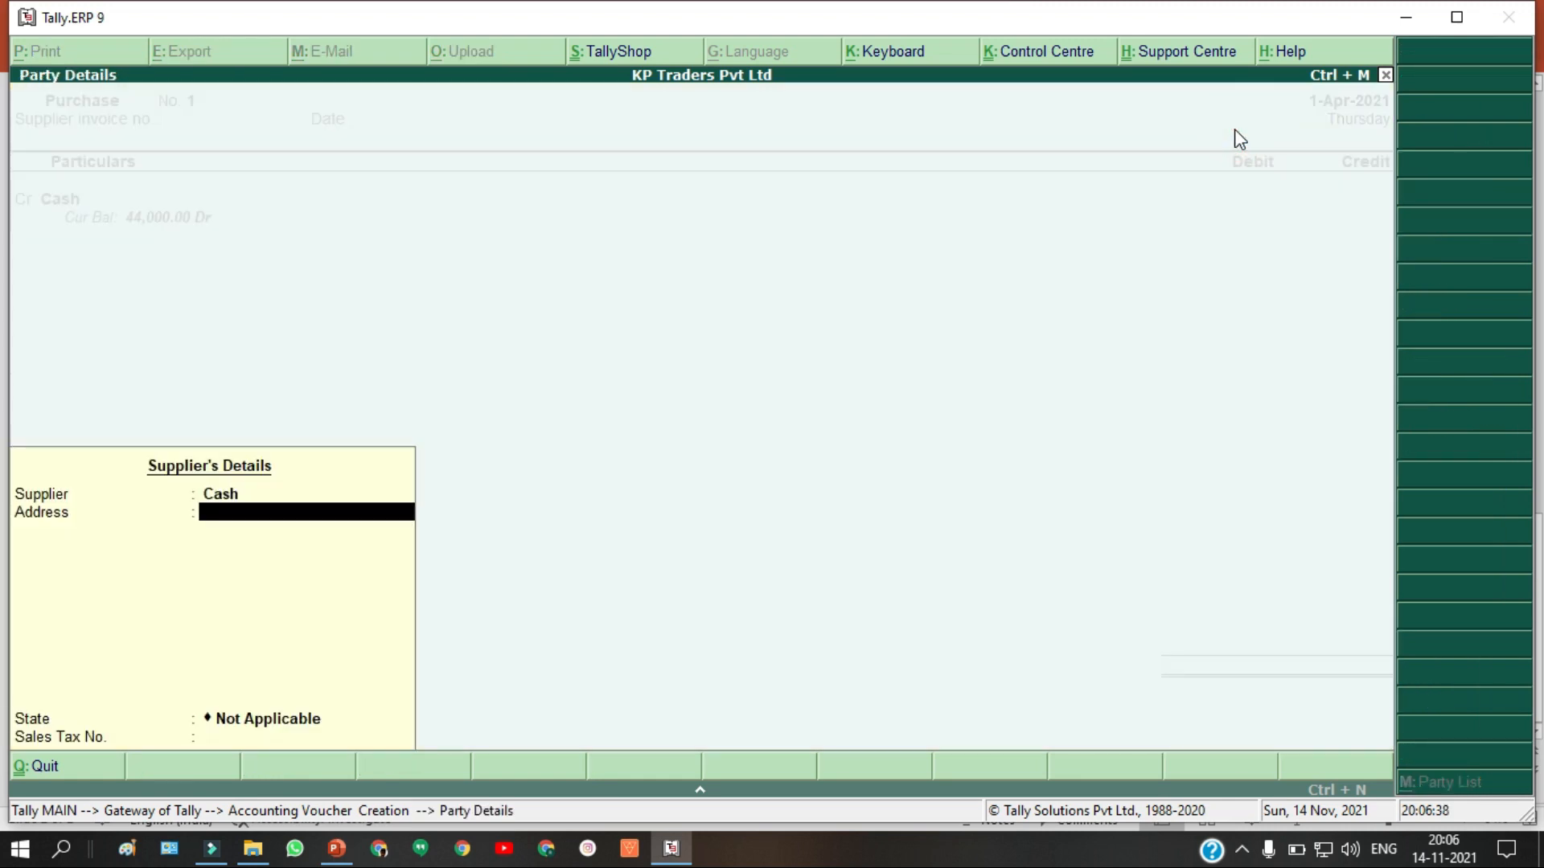
key(Return)
key(Return)
key(Return)
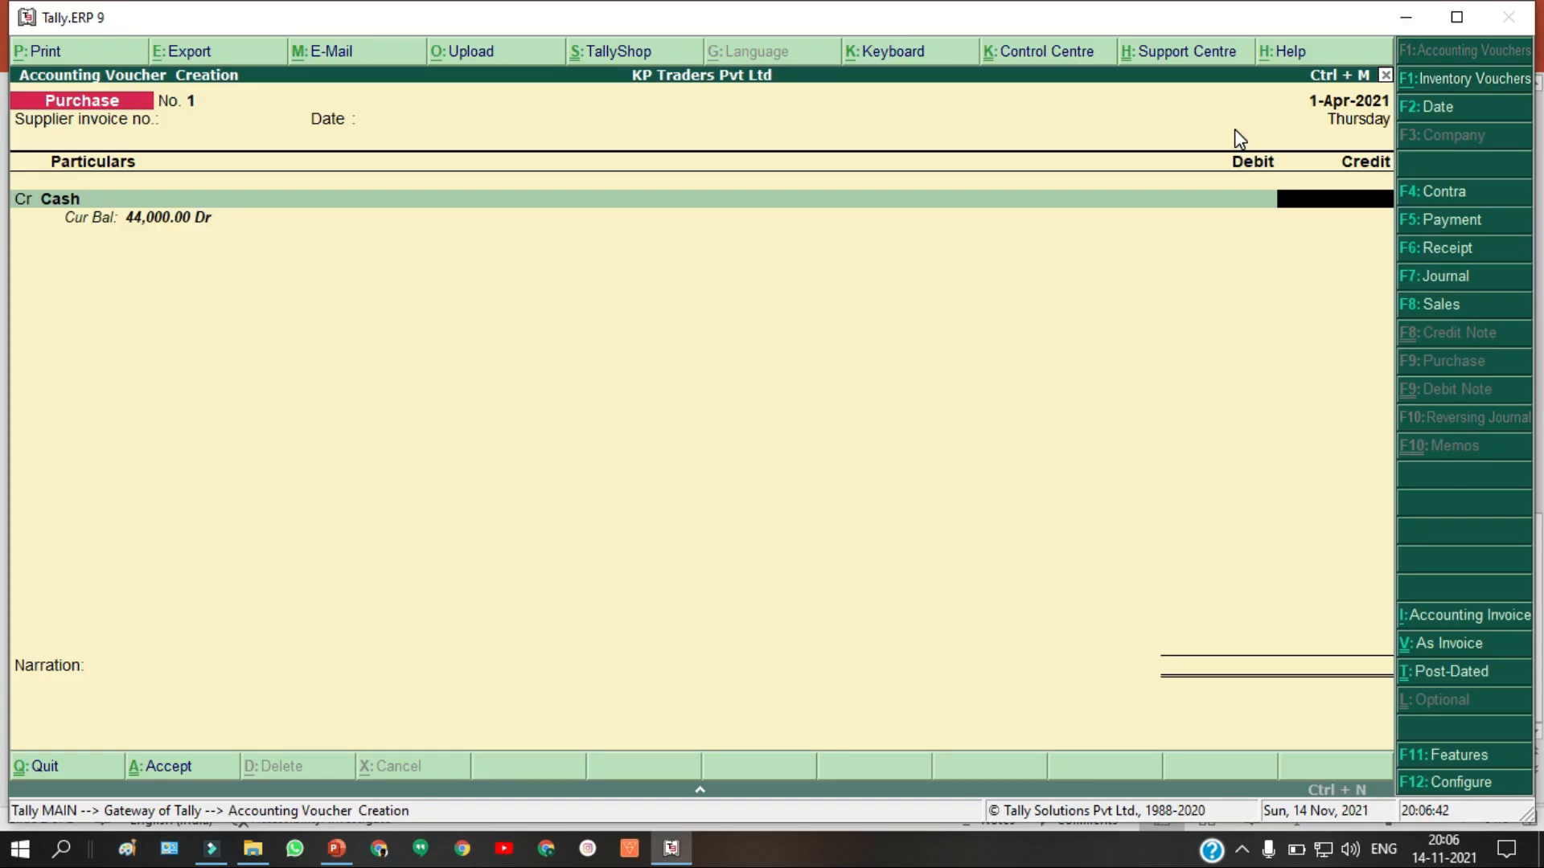
text(4000)
key(Return)
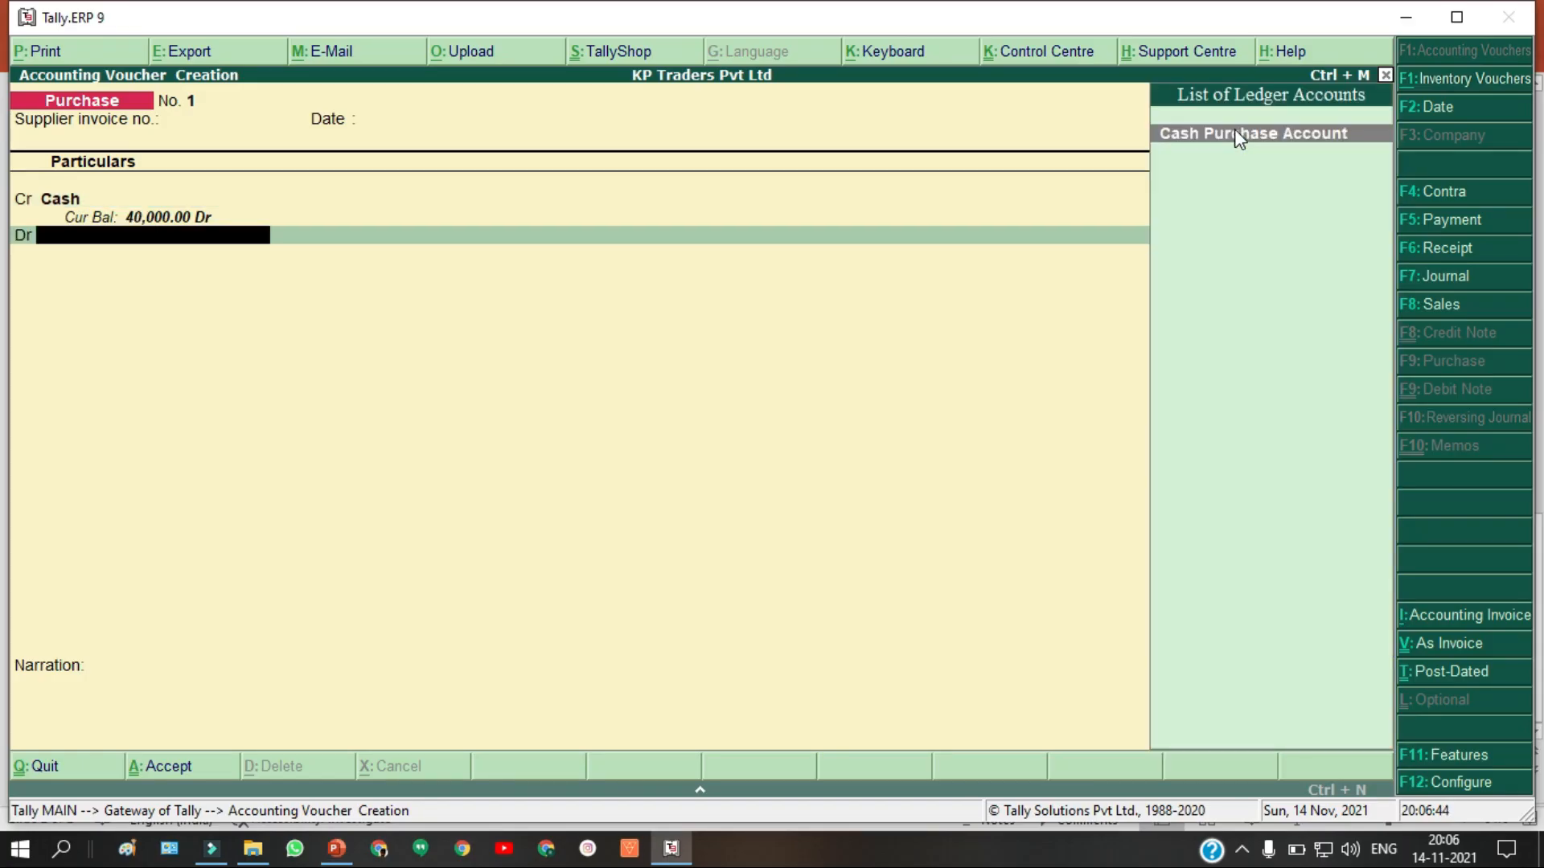
Step: Debit the Cash Purchase Account with 4,000, checking the PowerPoint entry, and leave its inventory allocations empty
key(alt+Tab)
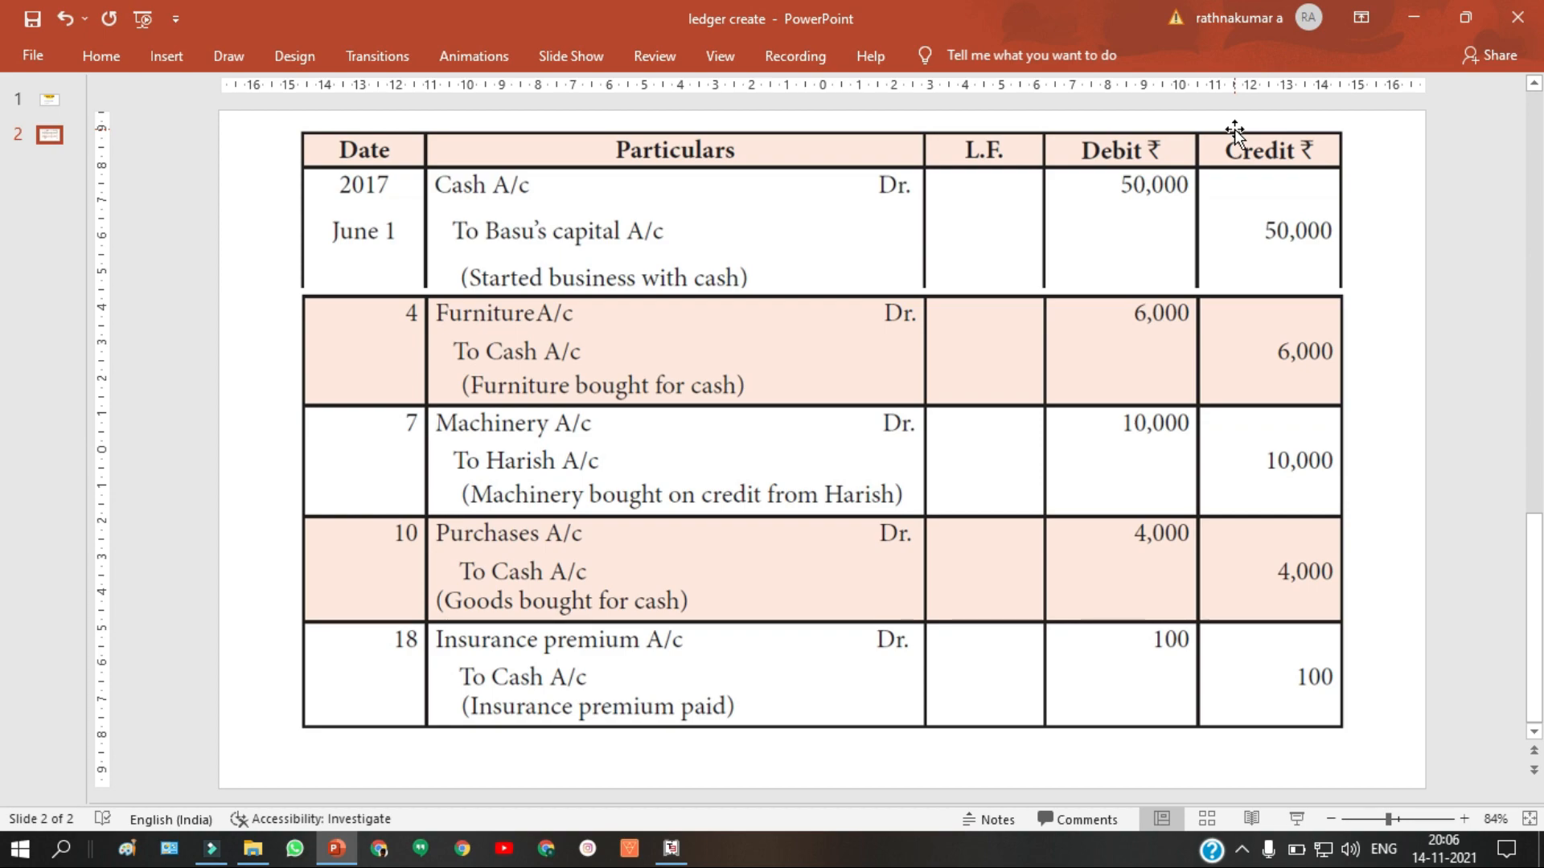
key(alt+Tab)
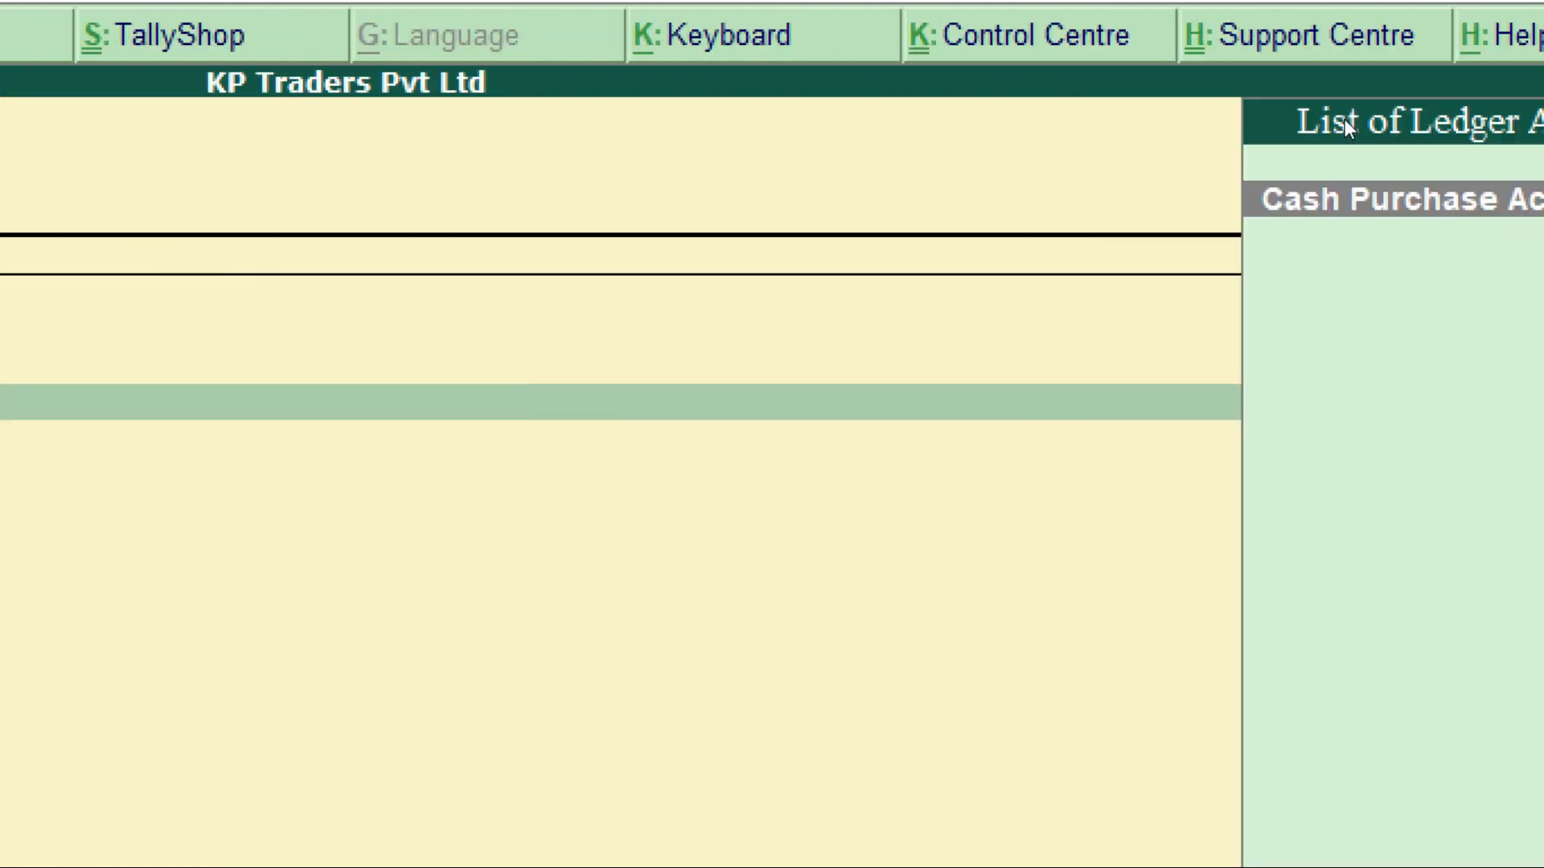
click(1532, 207)
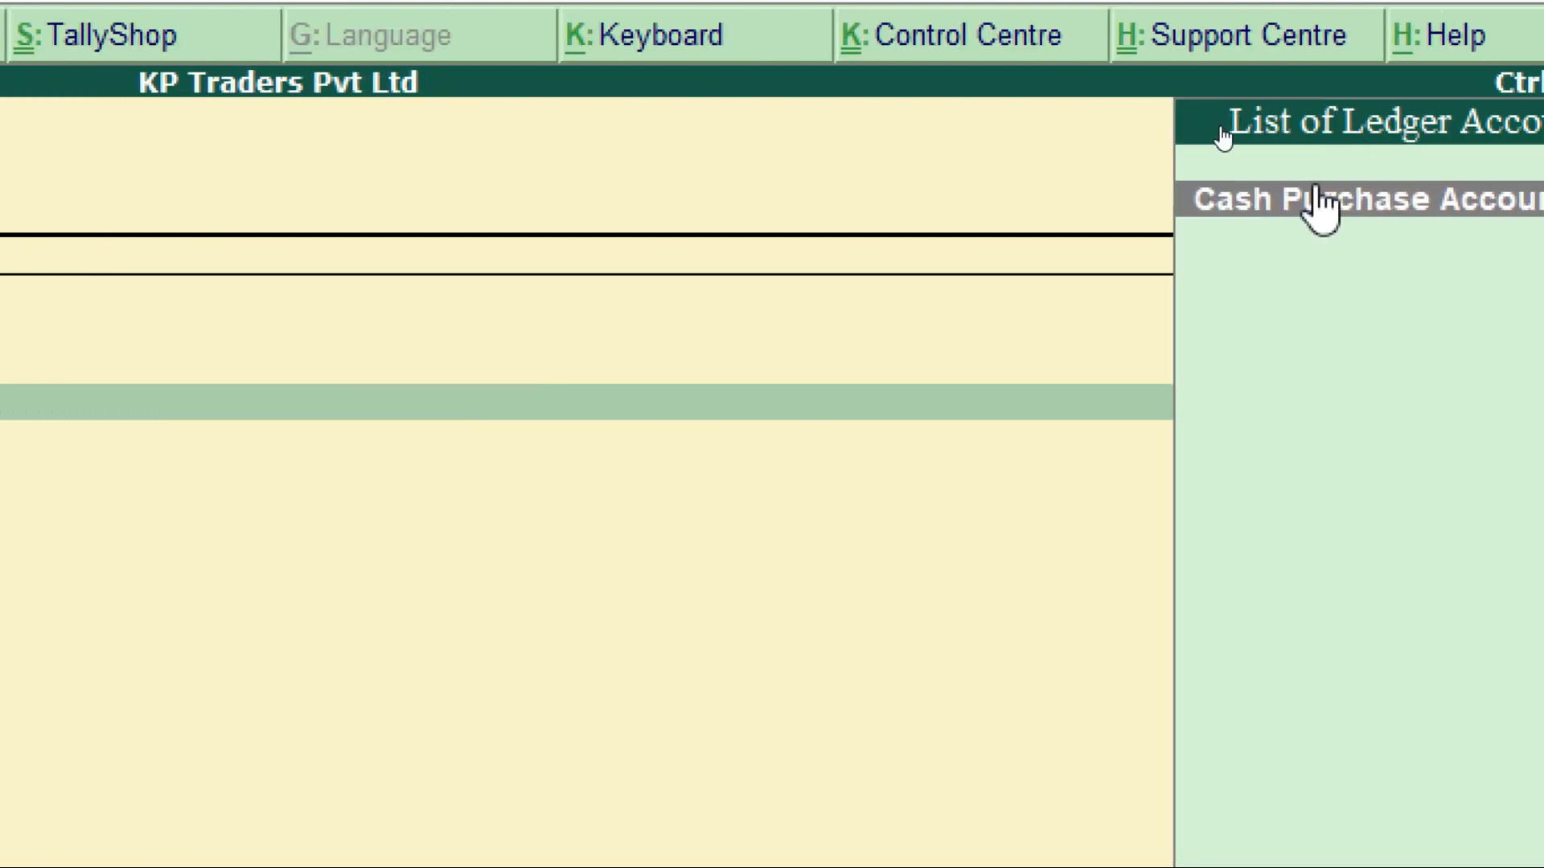
key(Return)
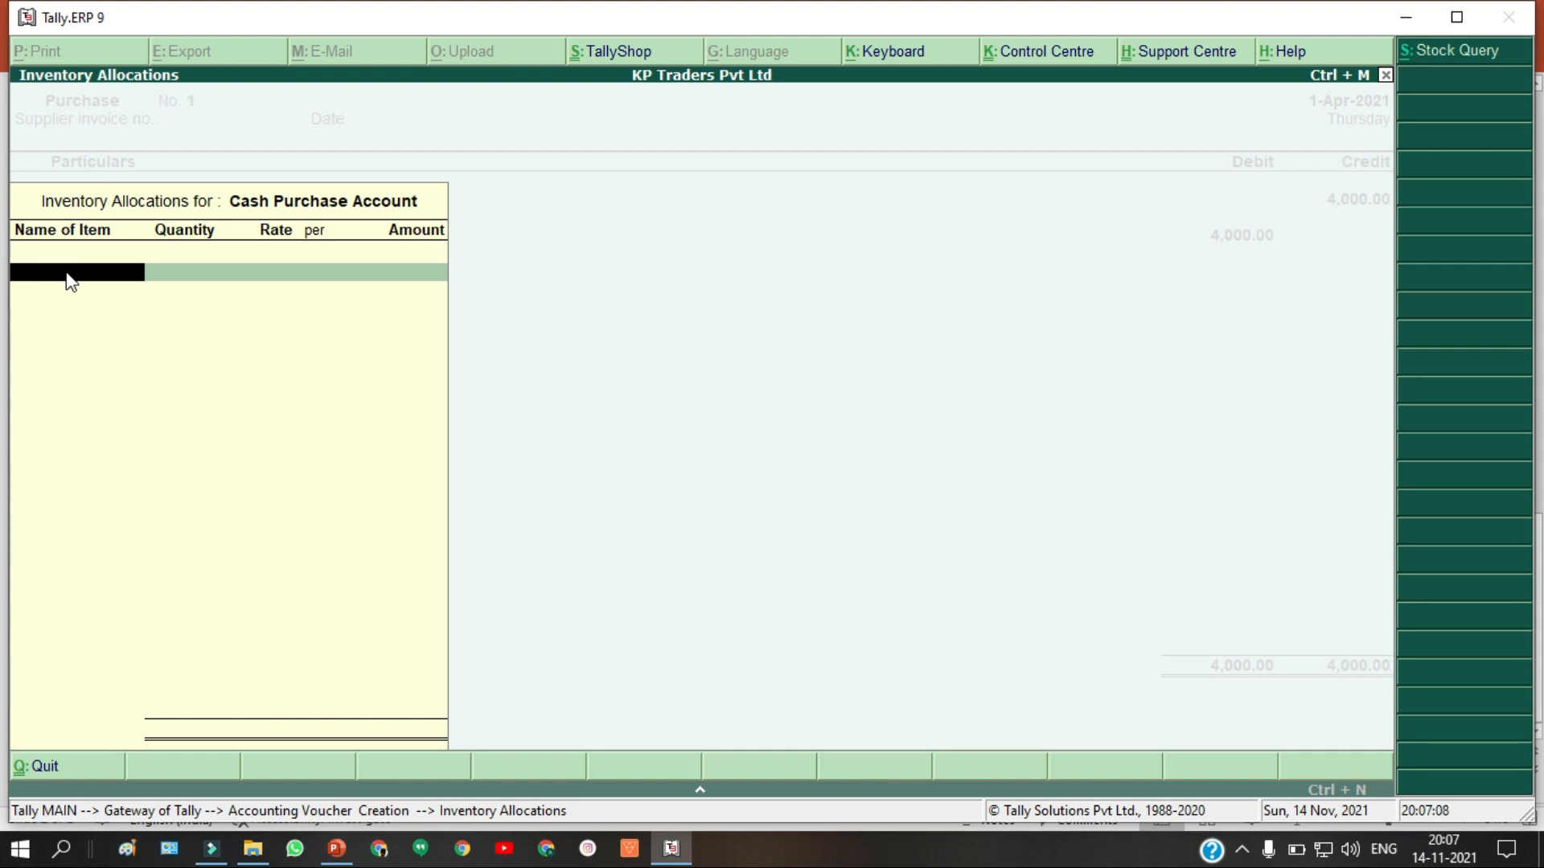
key(Escape)
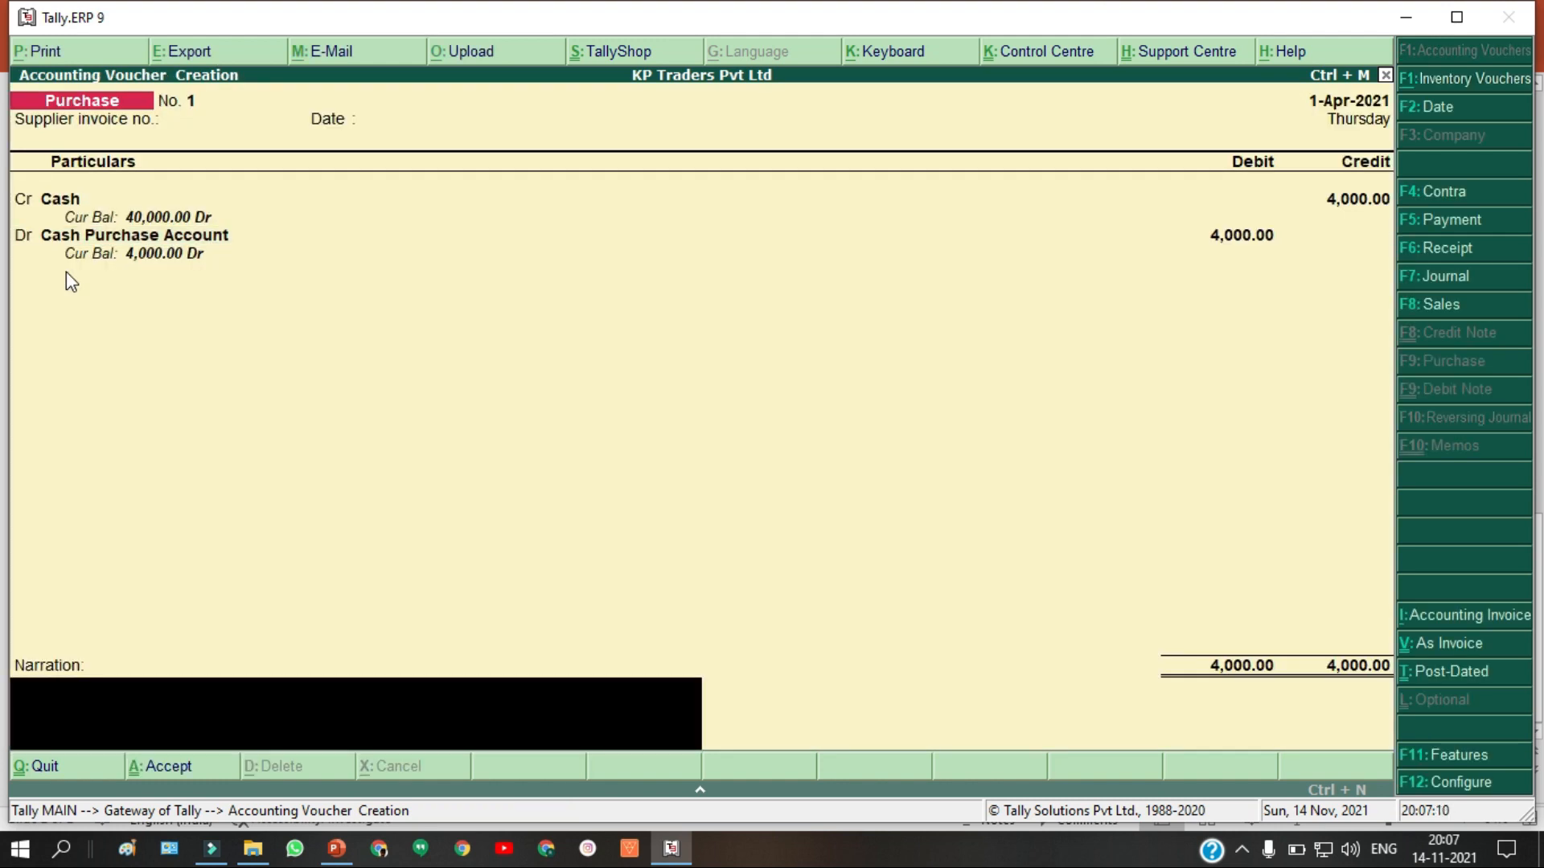
Step: Enter the narration "Goods Bought for Cash", as worded in PowerPoint, and accept the Purchase voucher
key(alt+Tab)
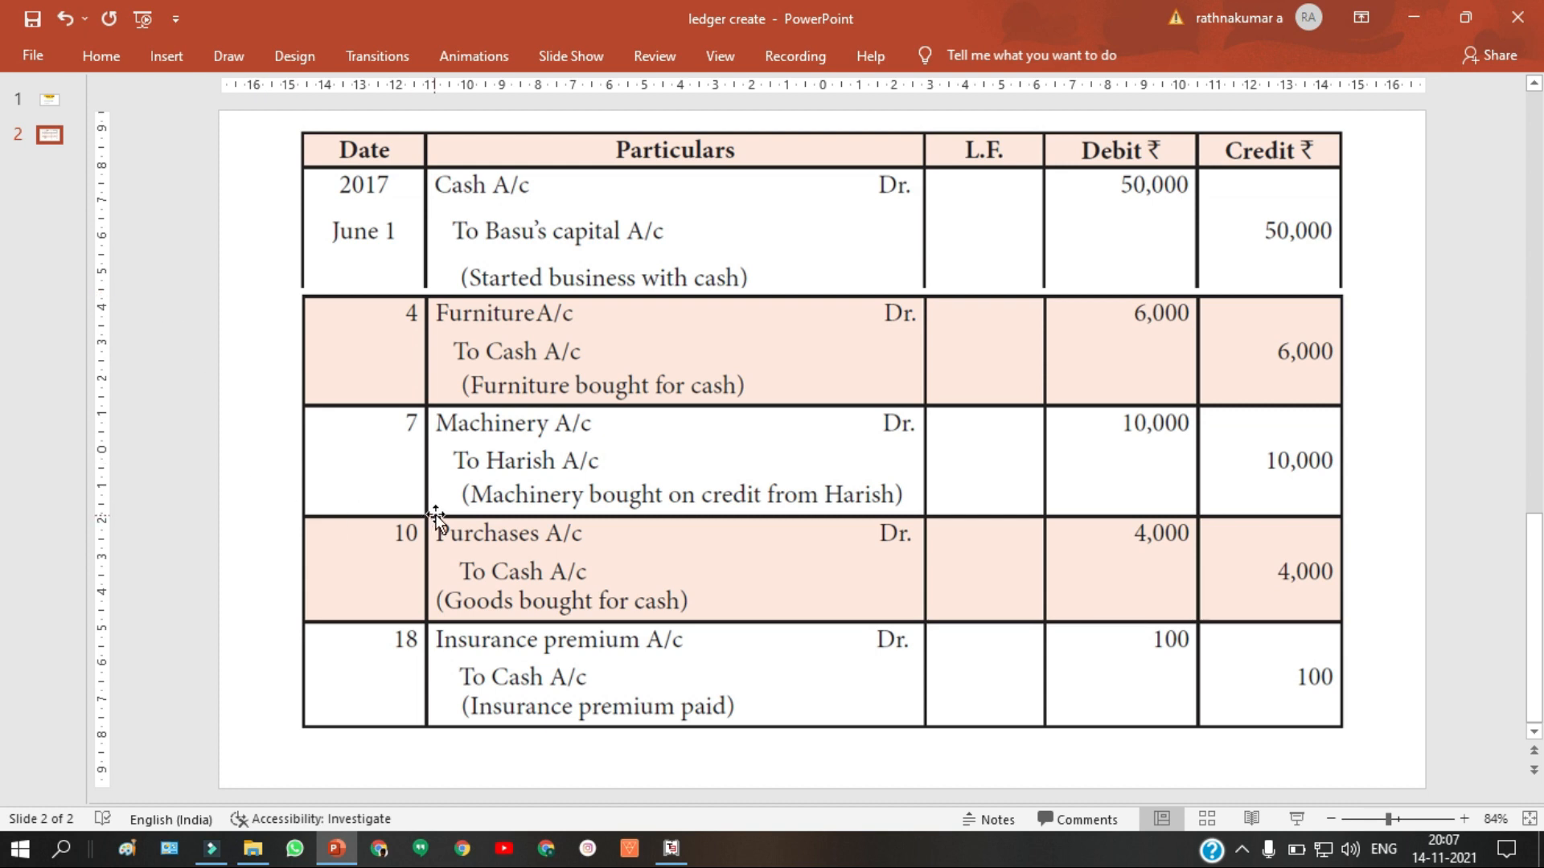
key(alt+Tab)
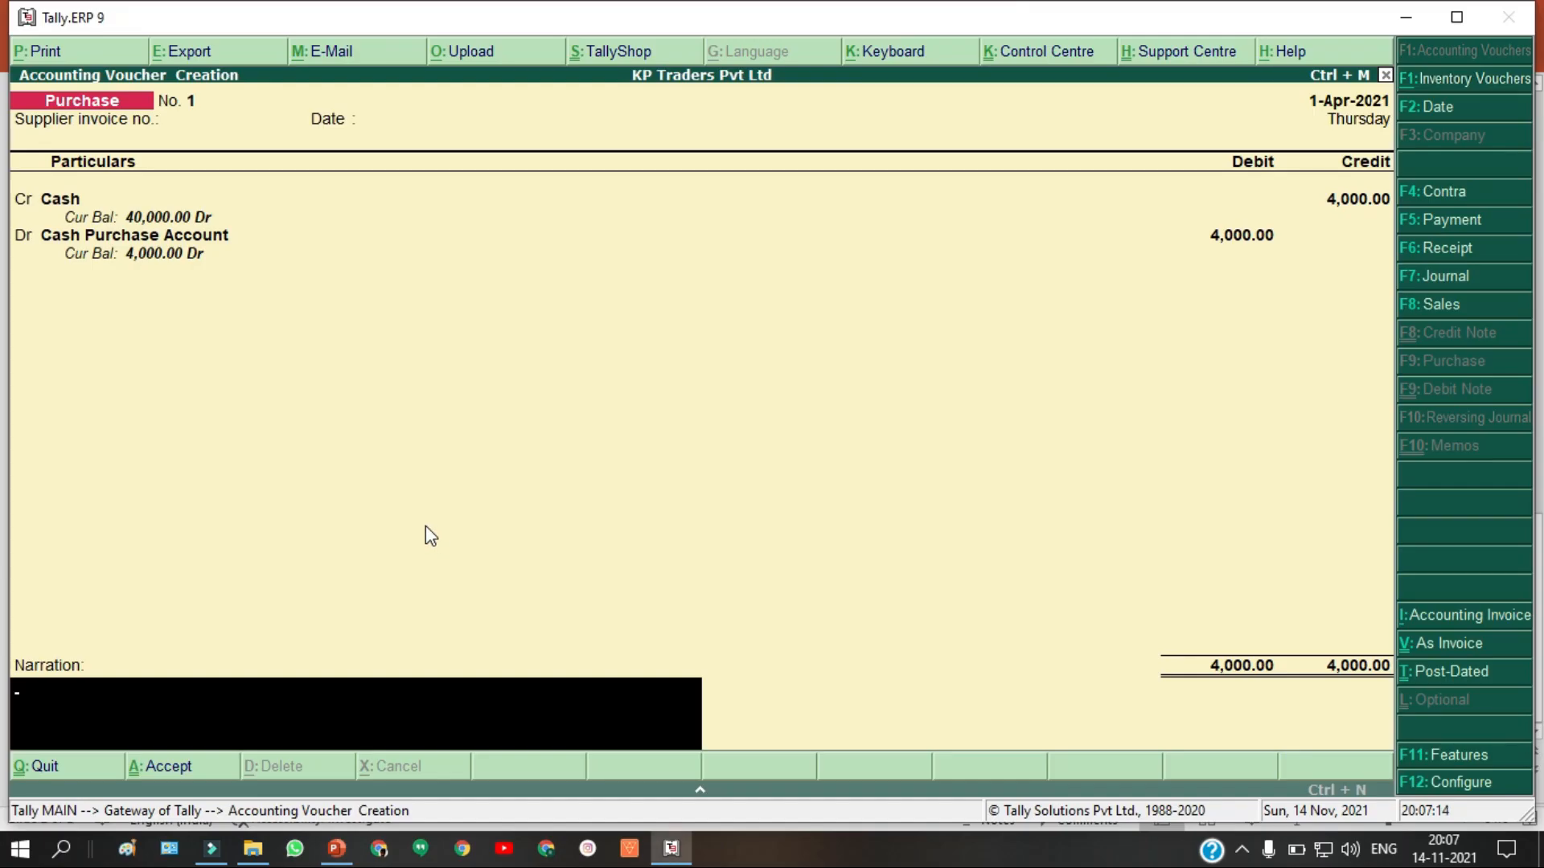
text(Goods Bough)
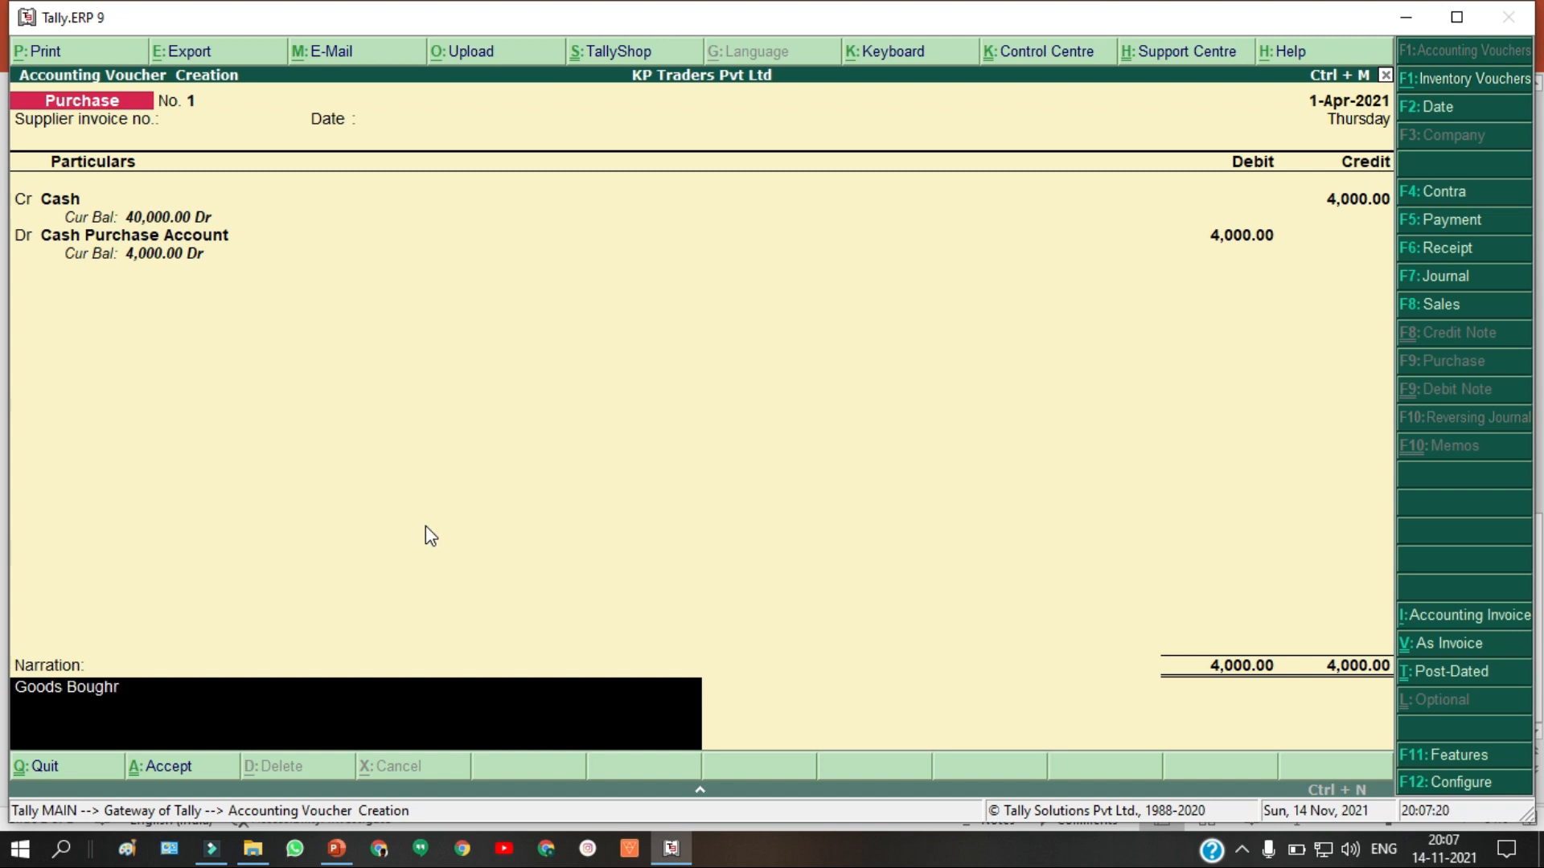
text(t for Cash)
key(Return)
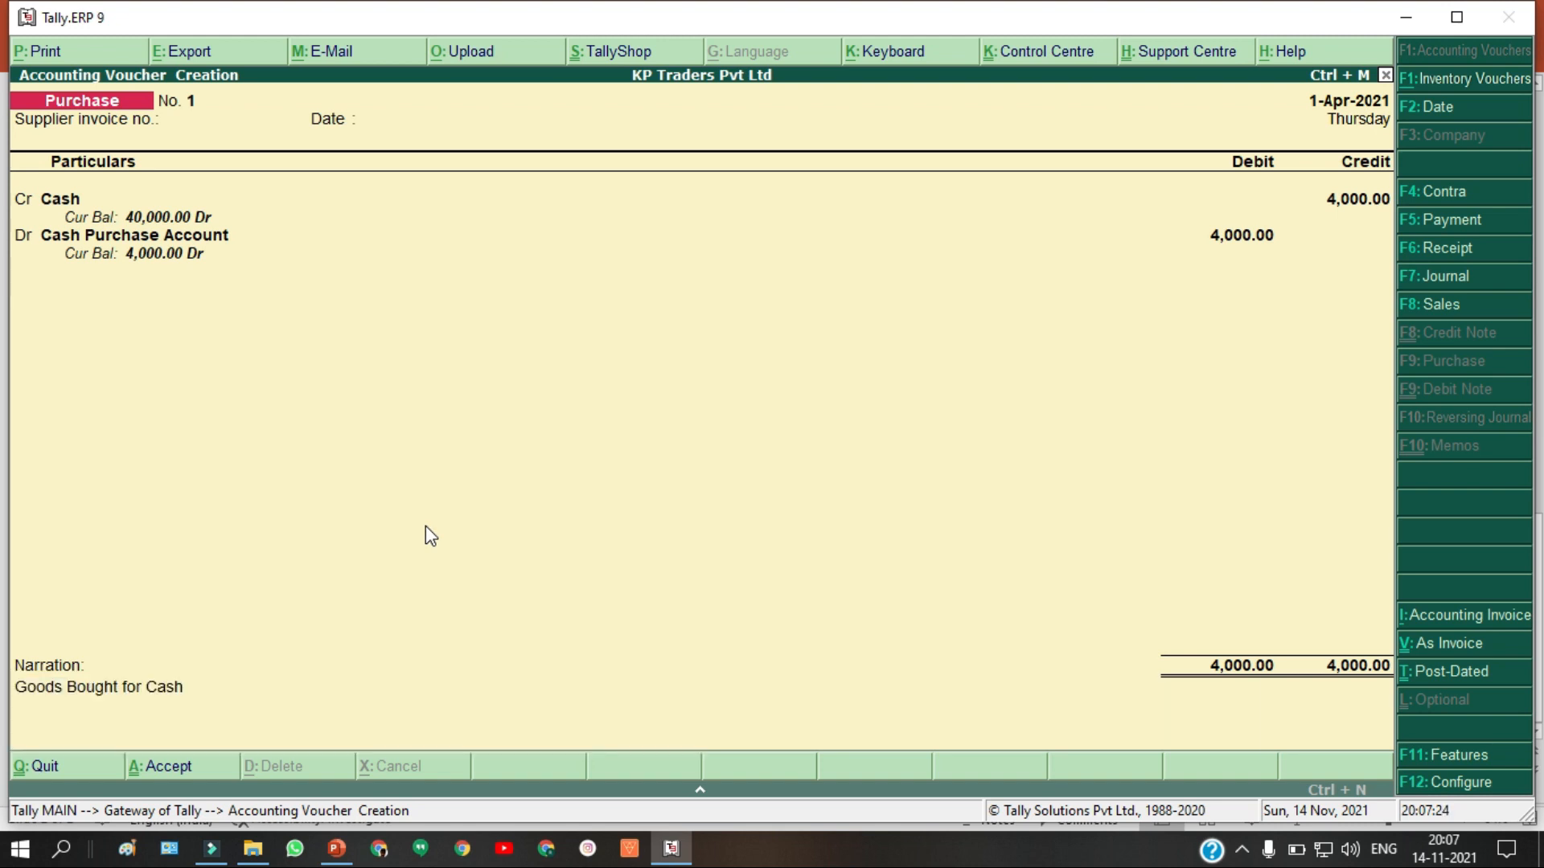
key(Return)
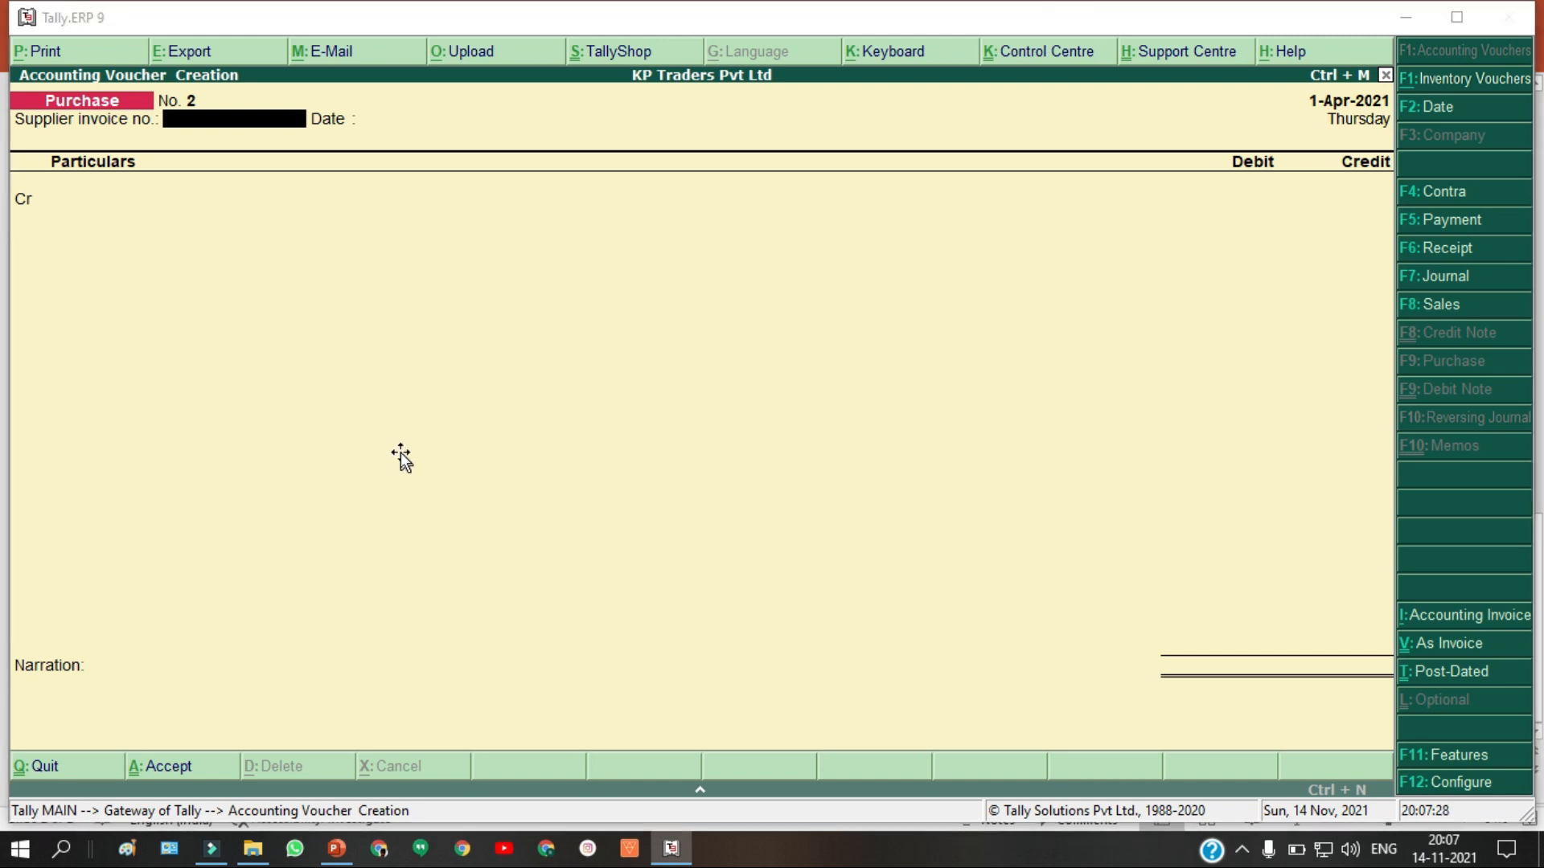
Step: Check the June 18 insurance premium transaction and its journal entry in PowerPoint, and start a Payment voucher in Tally
key(alt+Tab)
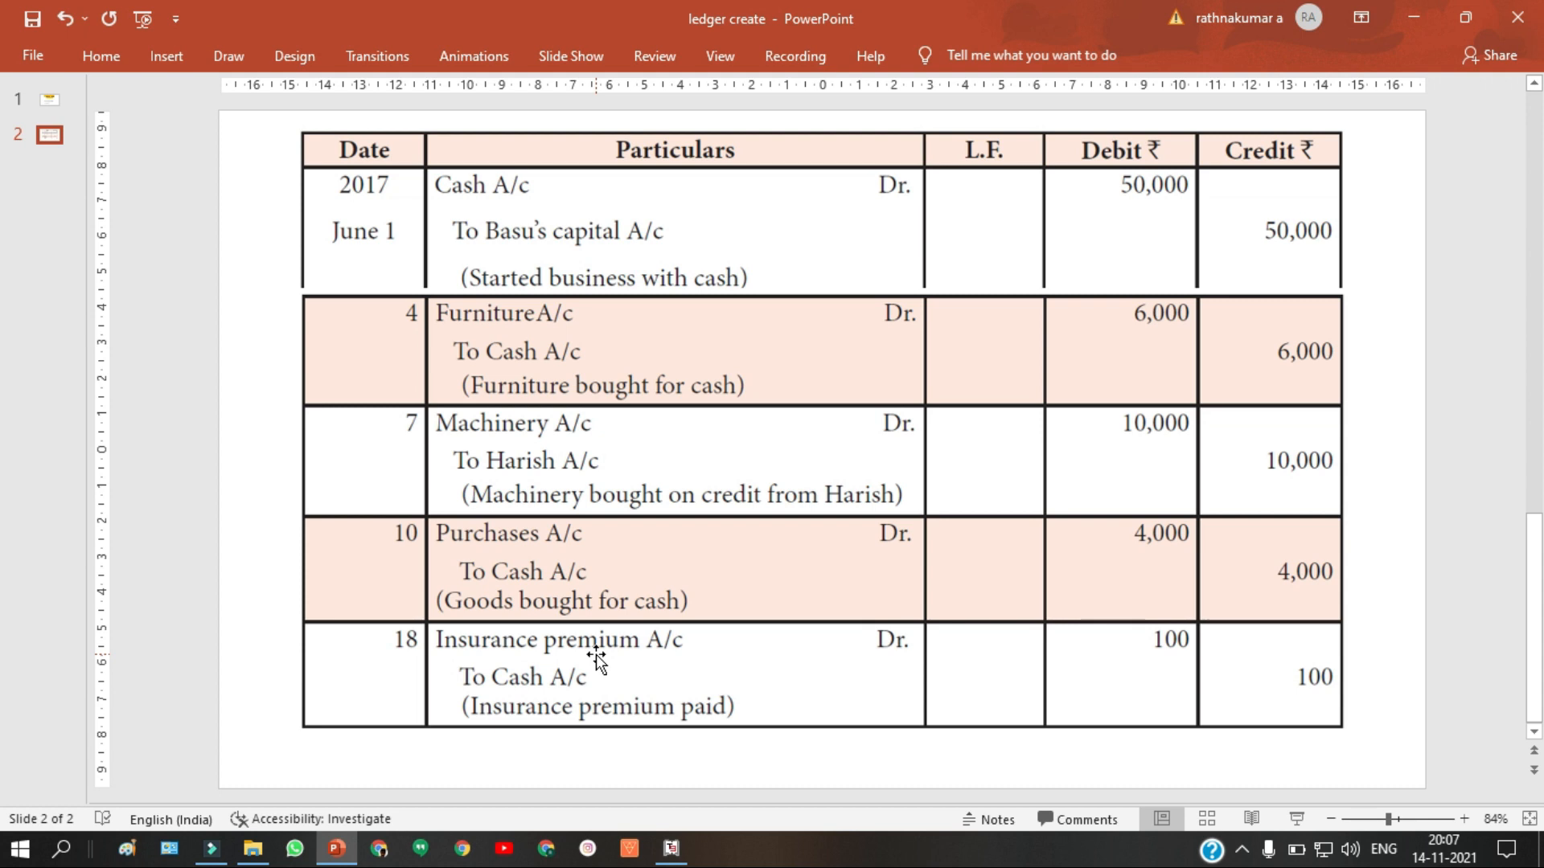
scroll(595, 655, up, 2)
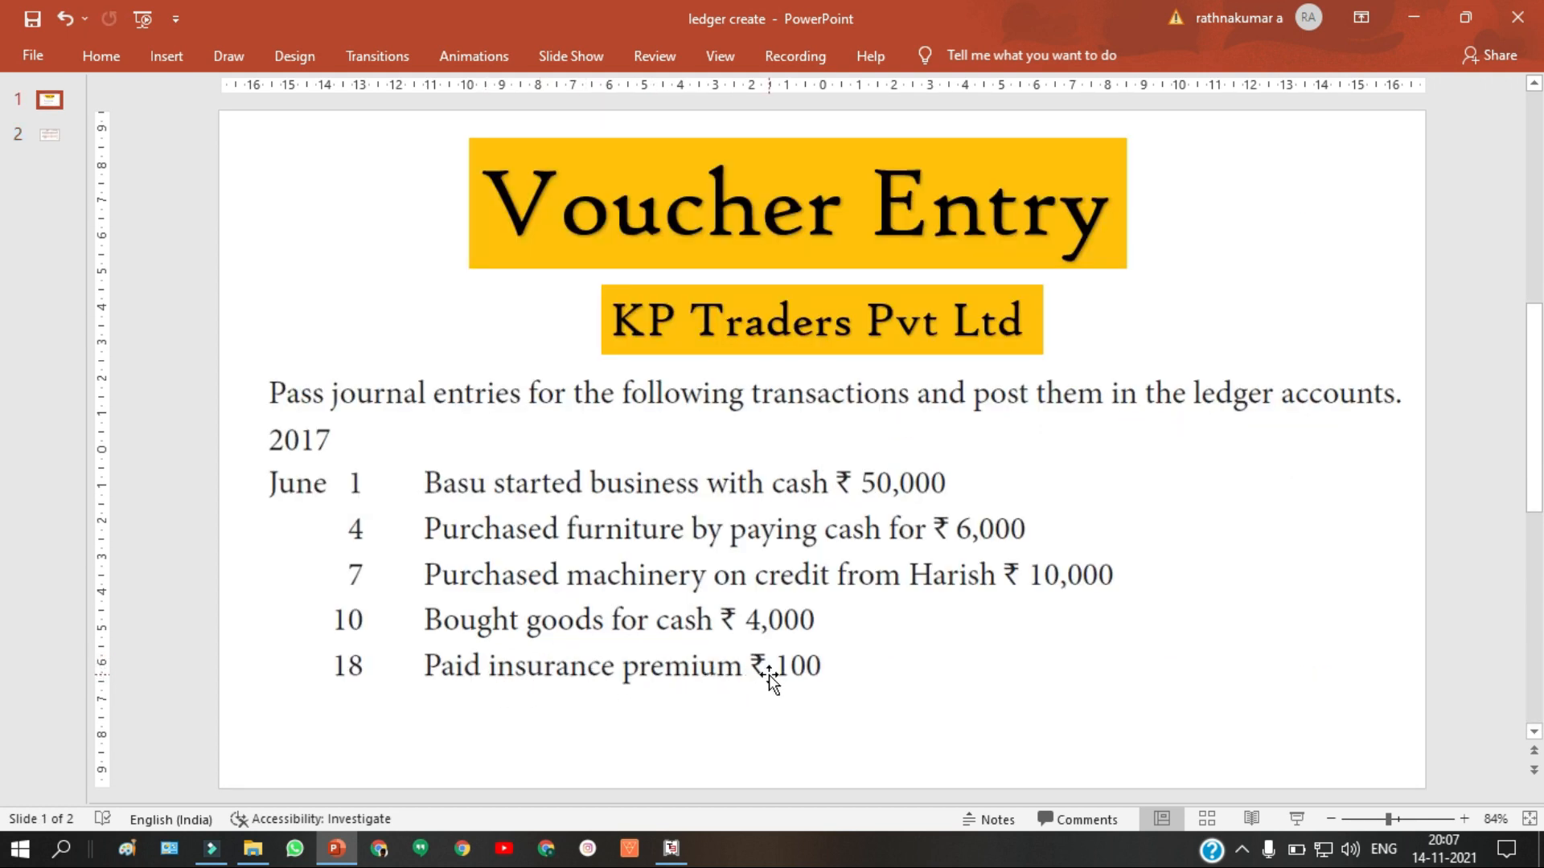
scroll(696, 675, down, 2)
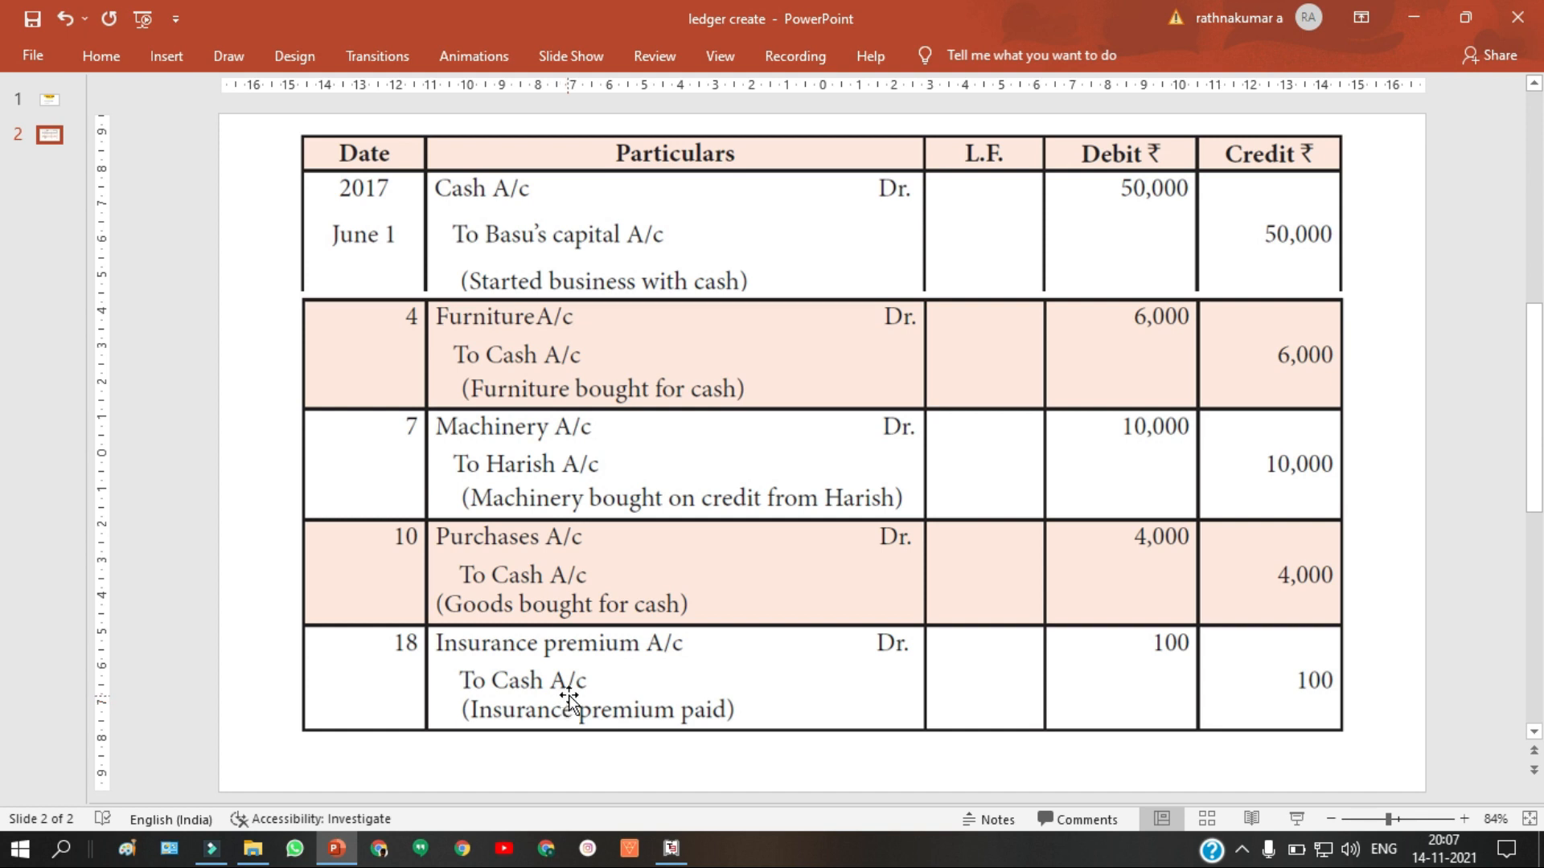
key(alt+Tab)
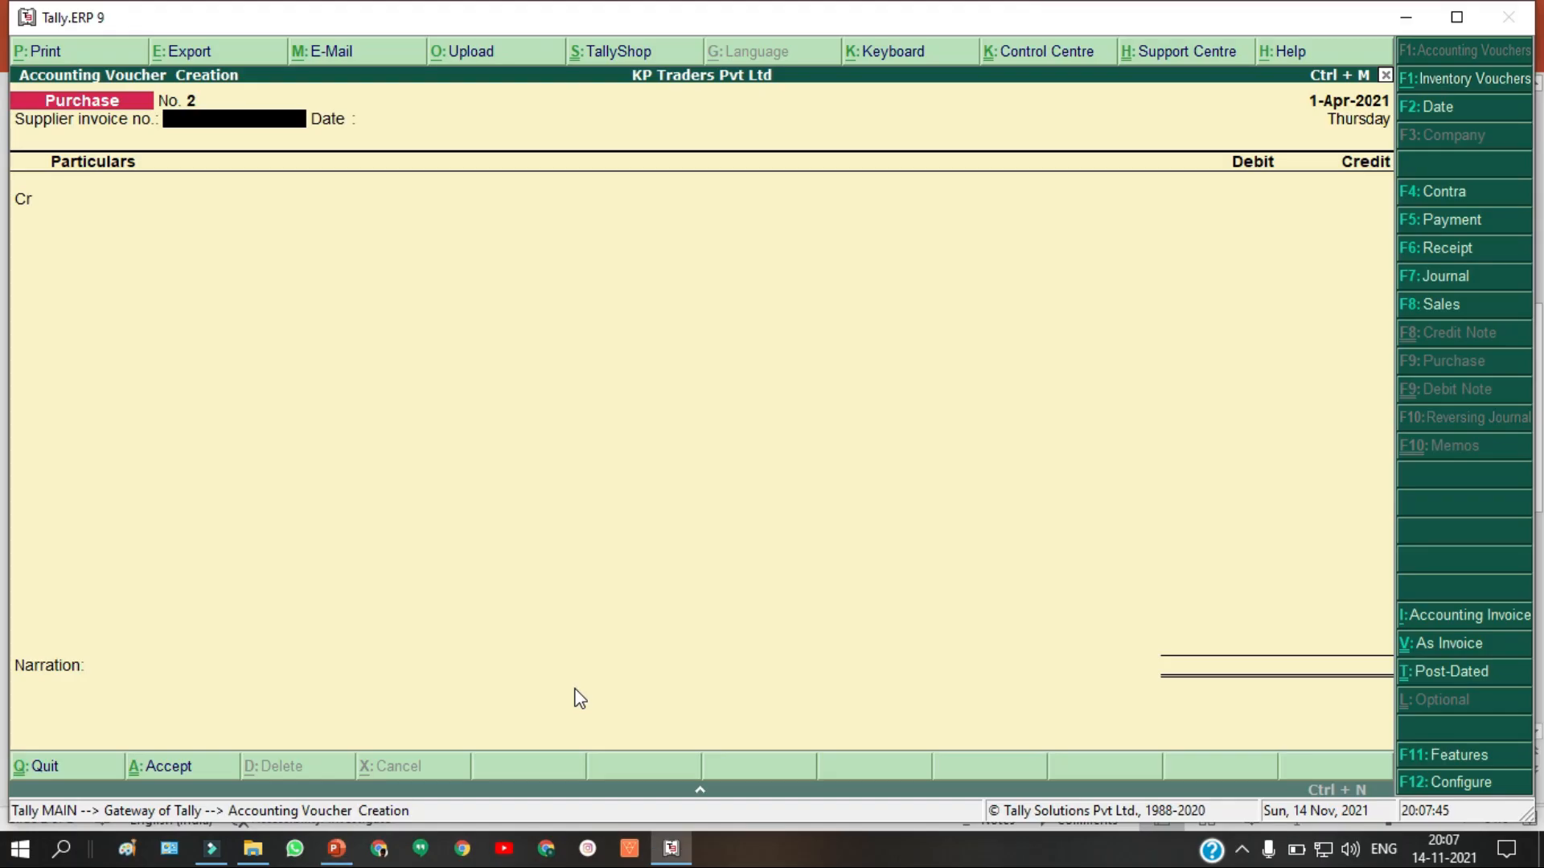
click(1459, 223)
Step: Debit the Insurance Premium Account with 100 in the Payment voucher, as in the PowerPoint journal entry
key(alt+Tab)
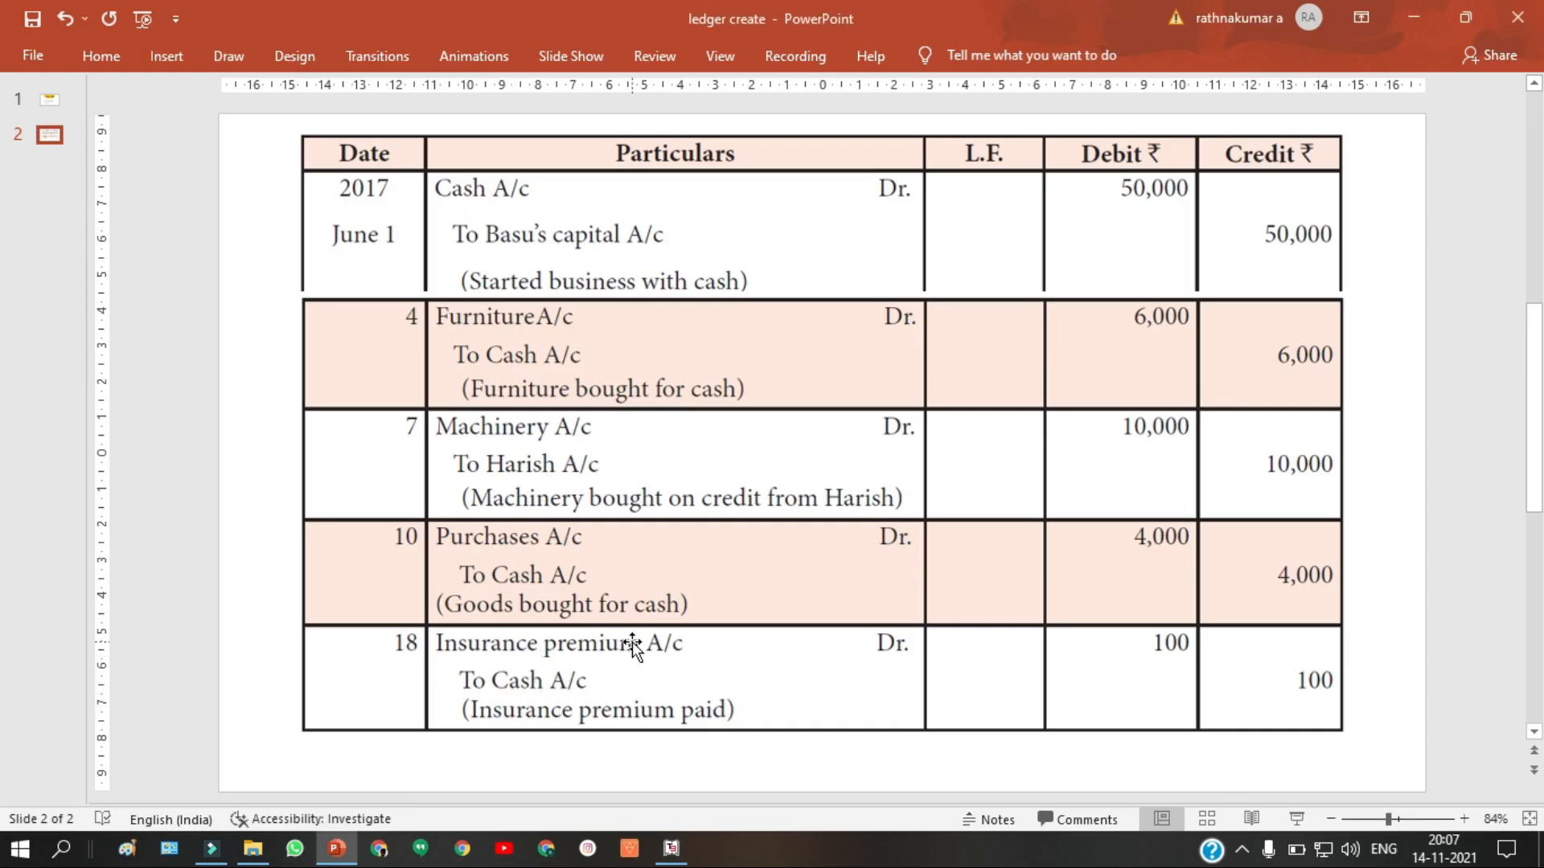
key(alt+Tab)
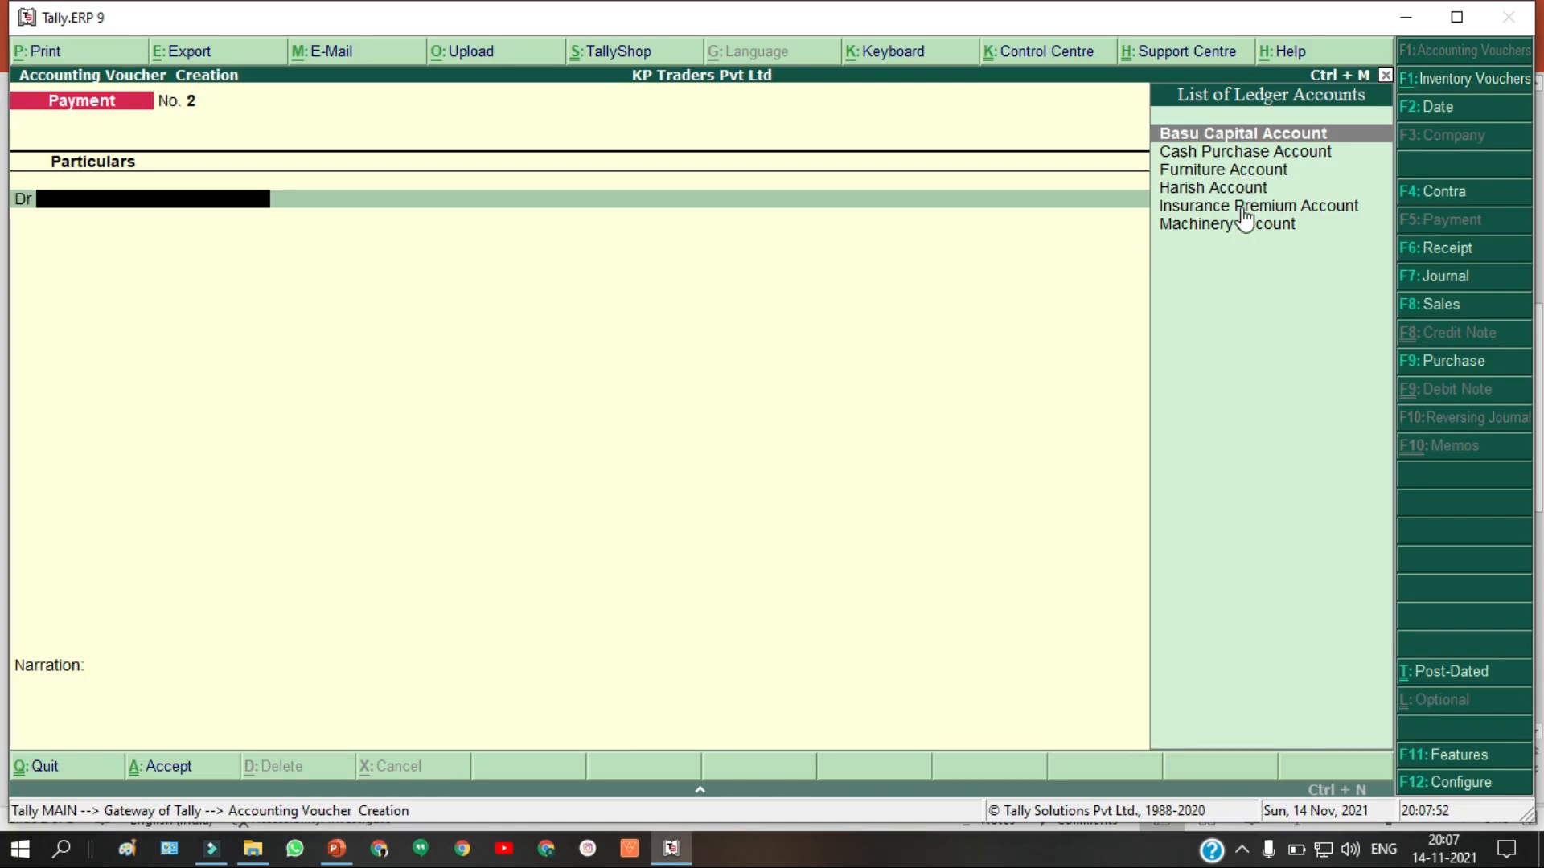
click(1243, 207)
key(Return)
text(100)
key(Return)
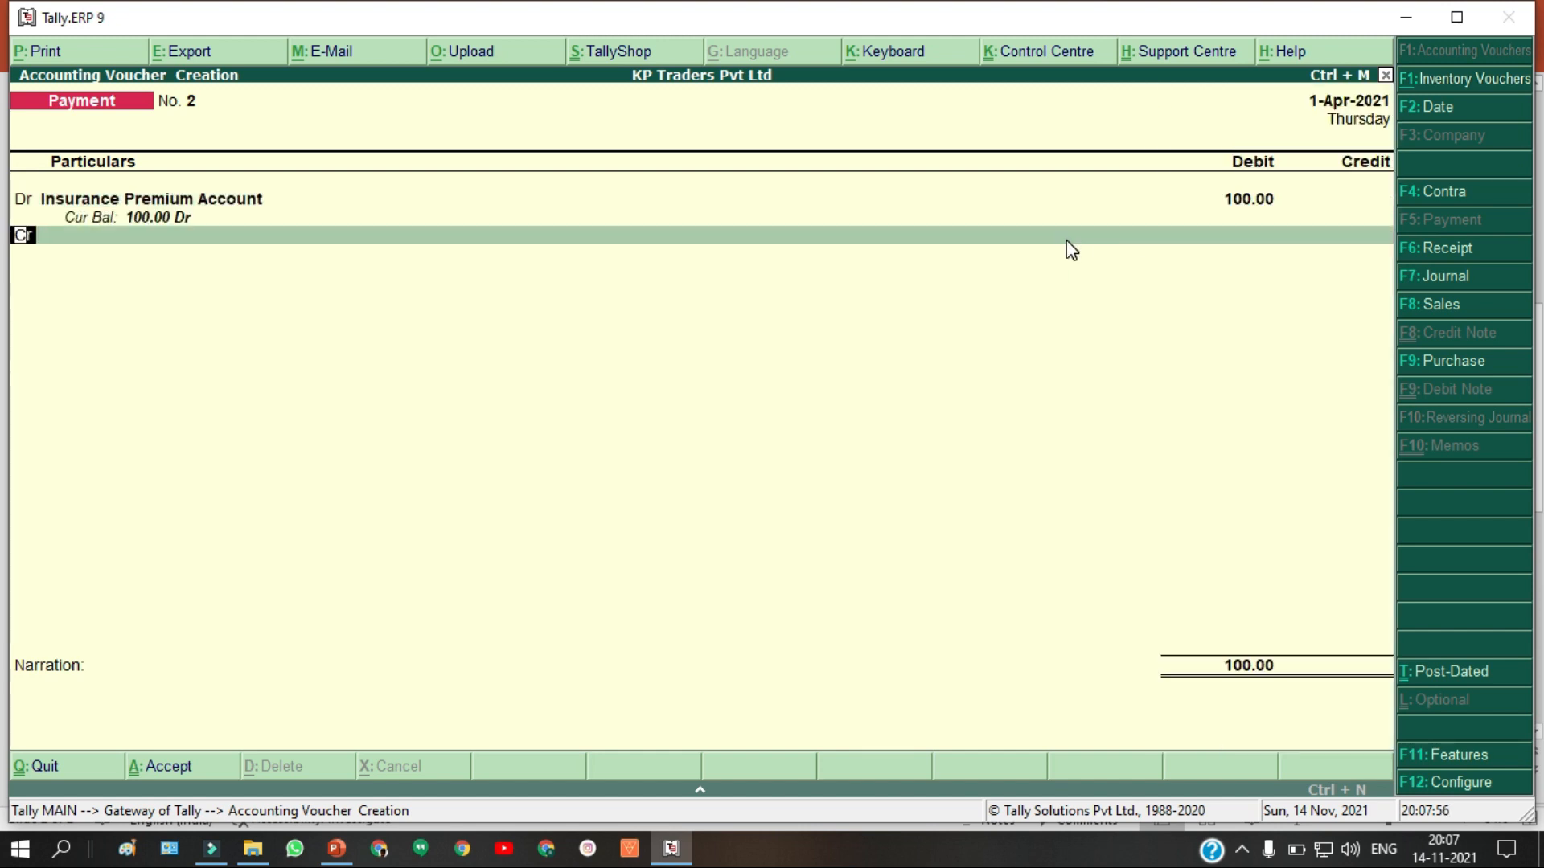
Step: Credit Cash with 100 in the Payment voucher, checking the credit side of the June 18 entry in PowerPoint
key(alt+Tab)
key(alt+Tab)
click(1192, 153)
key(Return)
key(Return)
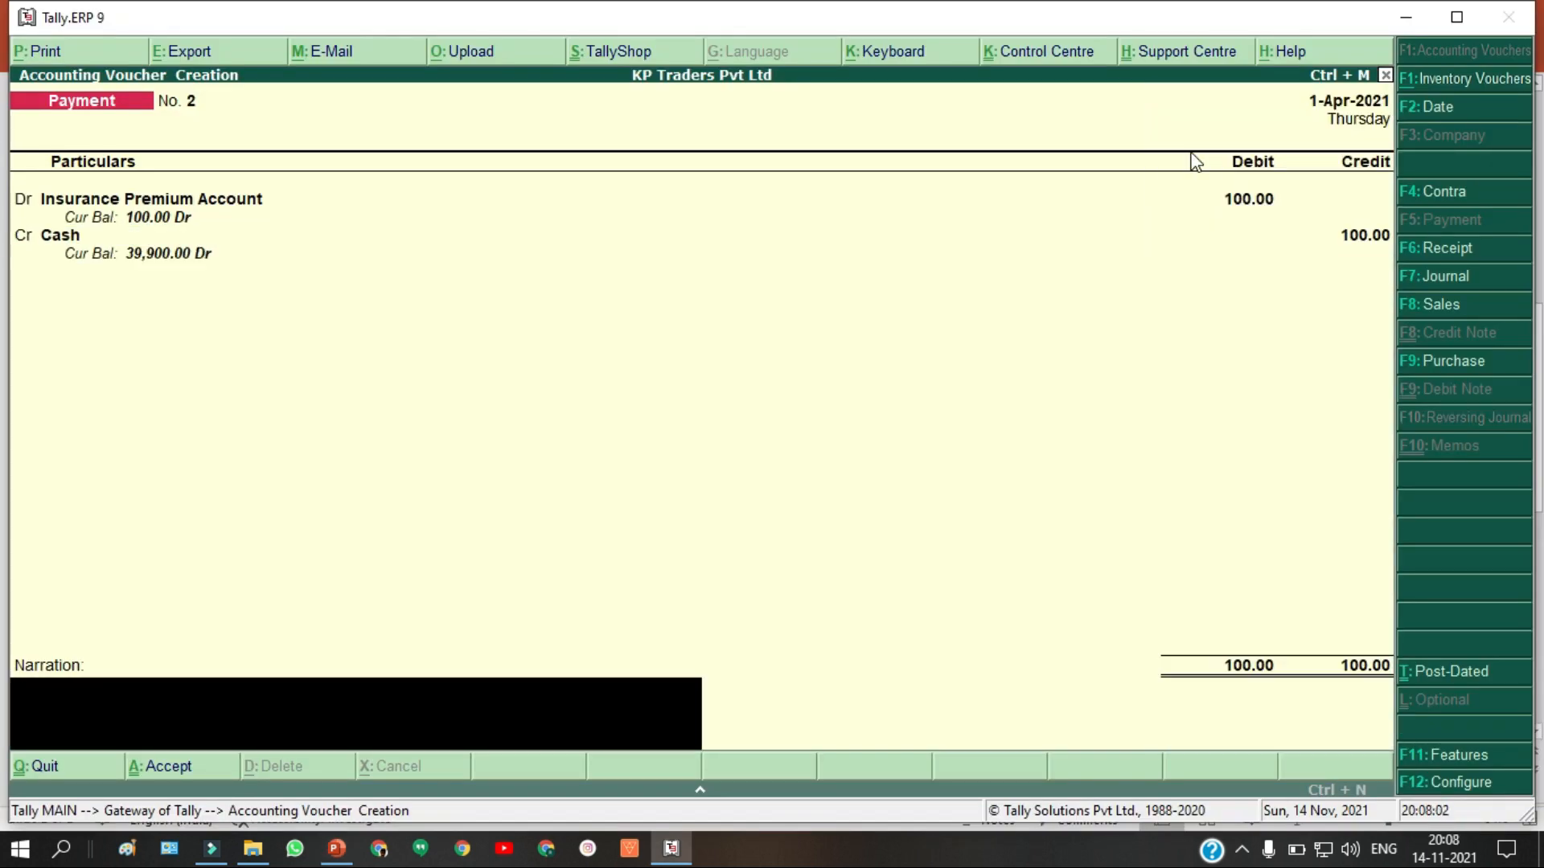
Step: Enter the narration "Insurance Premium Paid", as worded in PowerPoint, and accept the Payment voucher
key(alt+Tab)
key(alt+Tab)
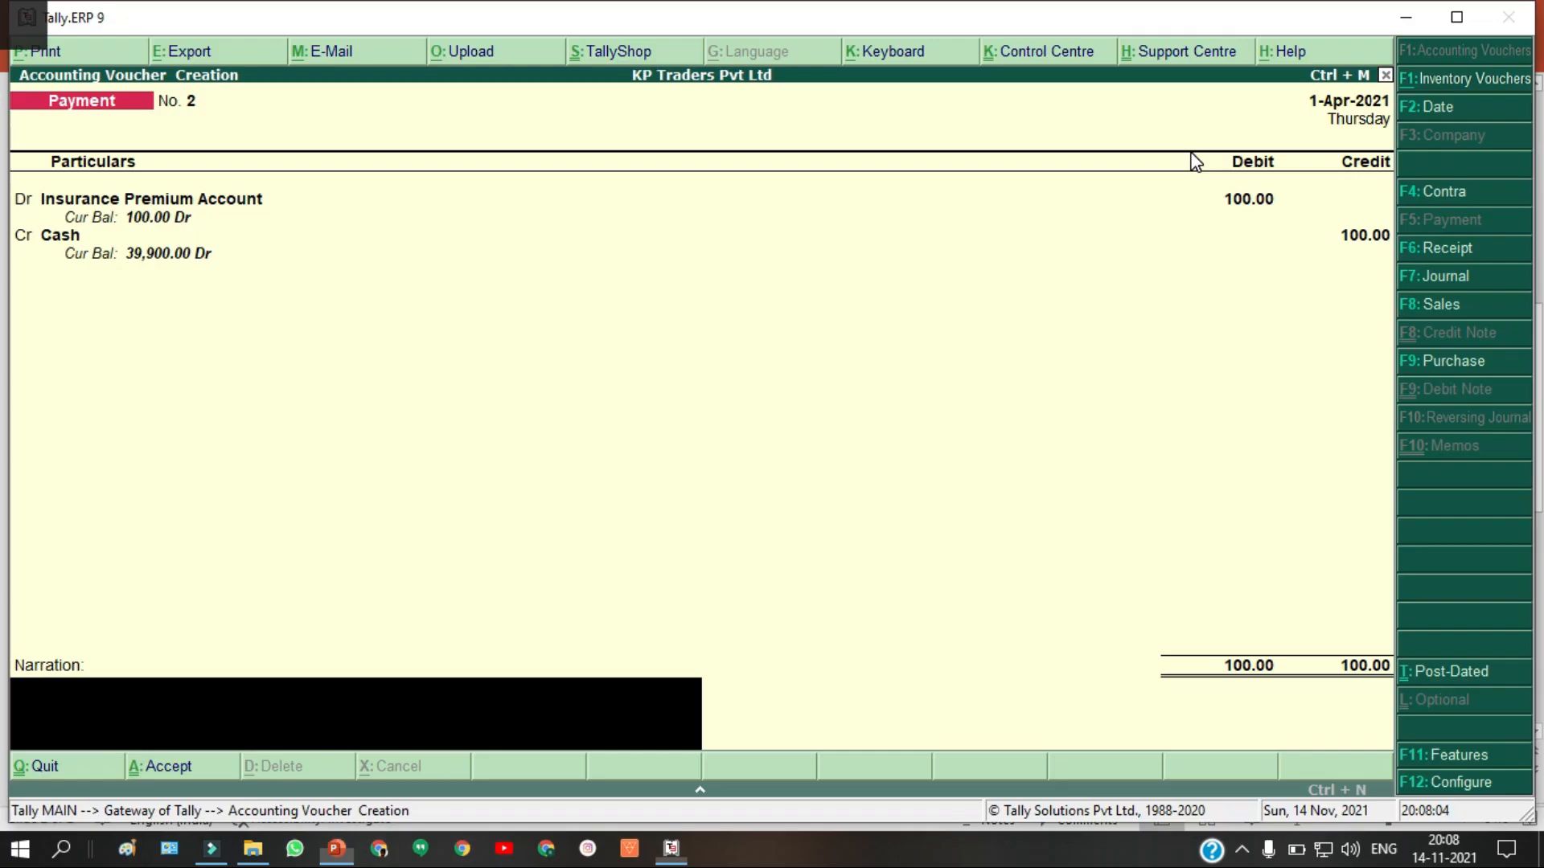
text(Is)
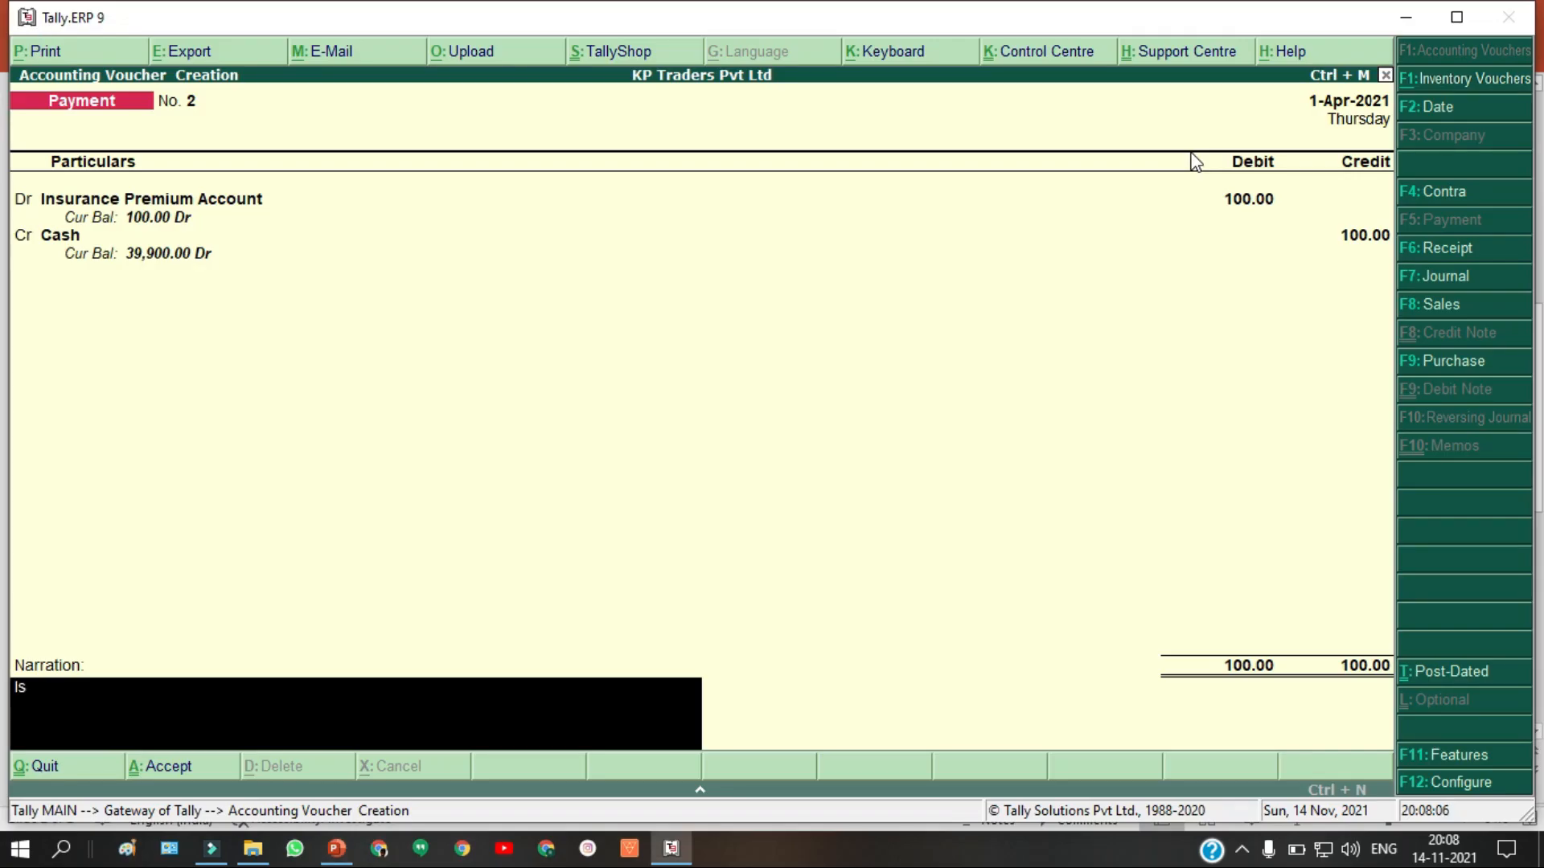
key(BackSpace)
text(nsurance Premi)
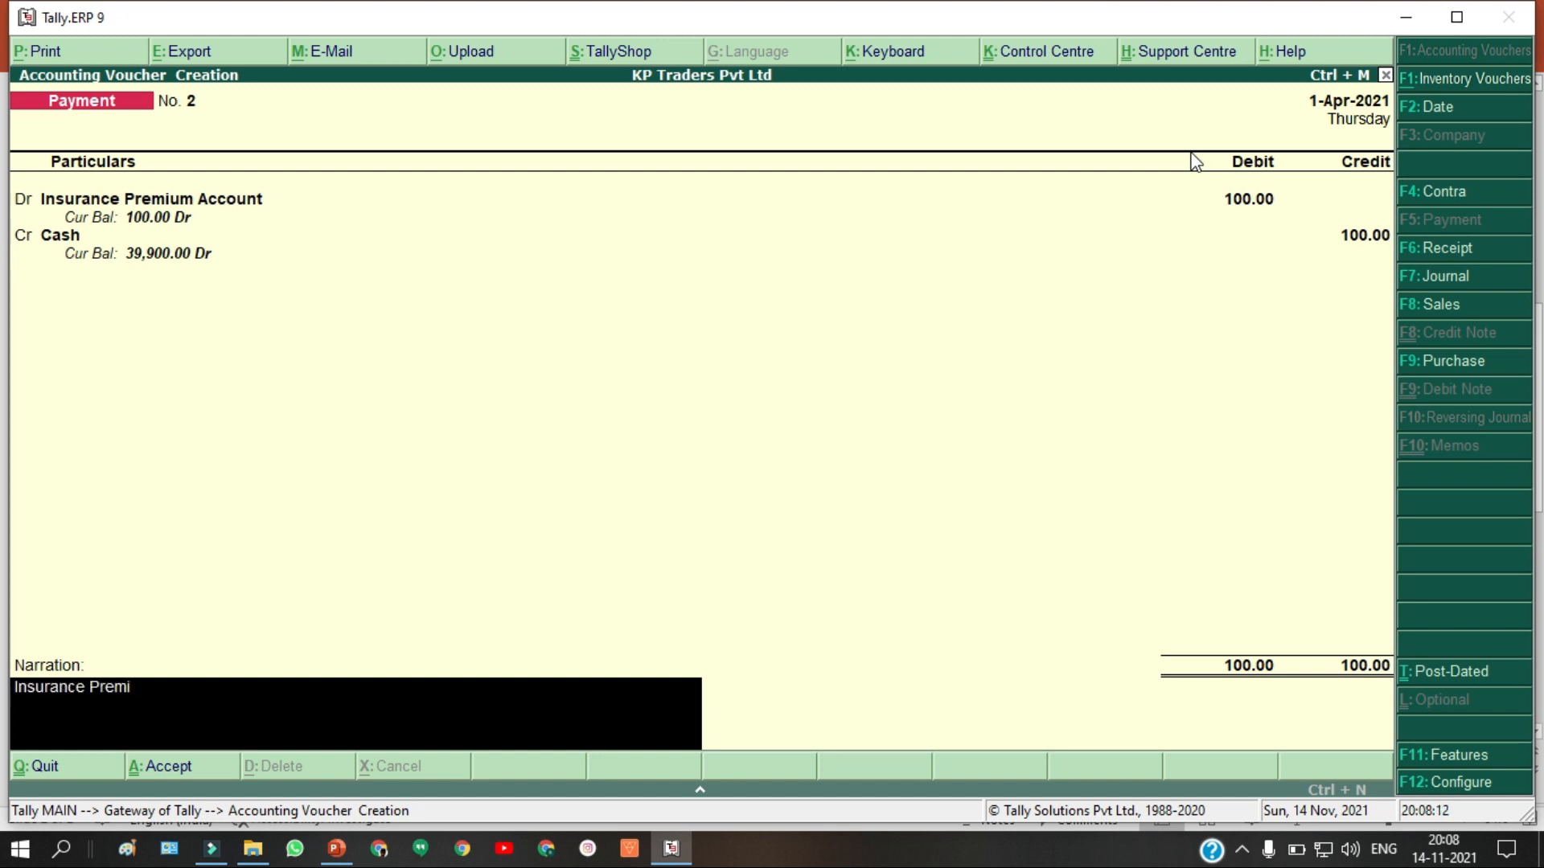
text(um Paid)
key(Return)
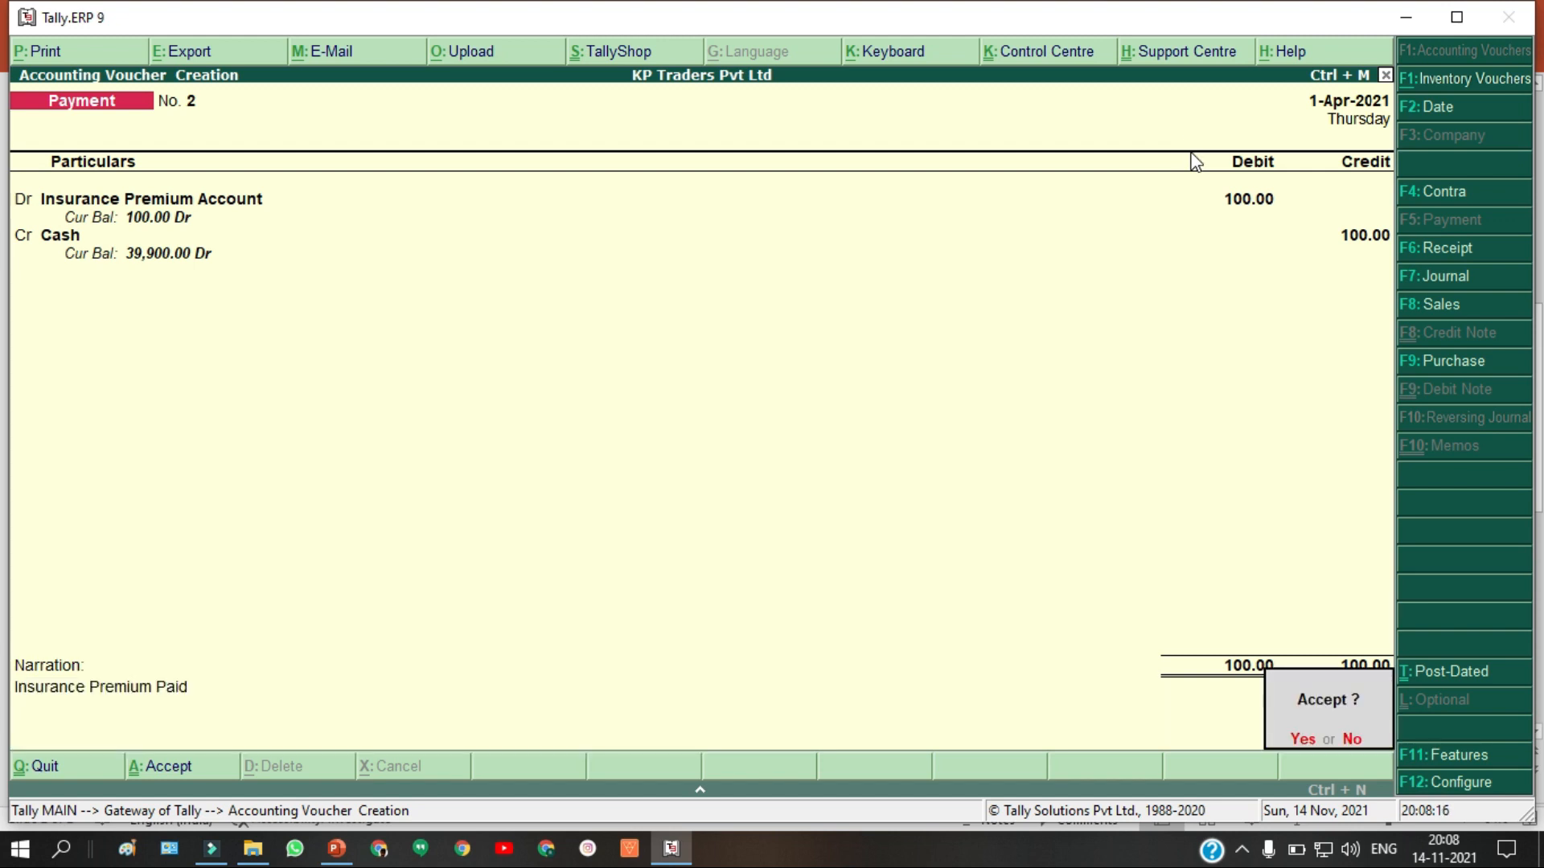
key(Return)
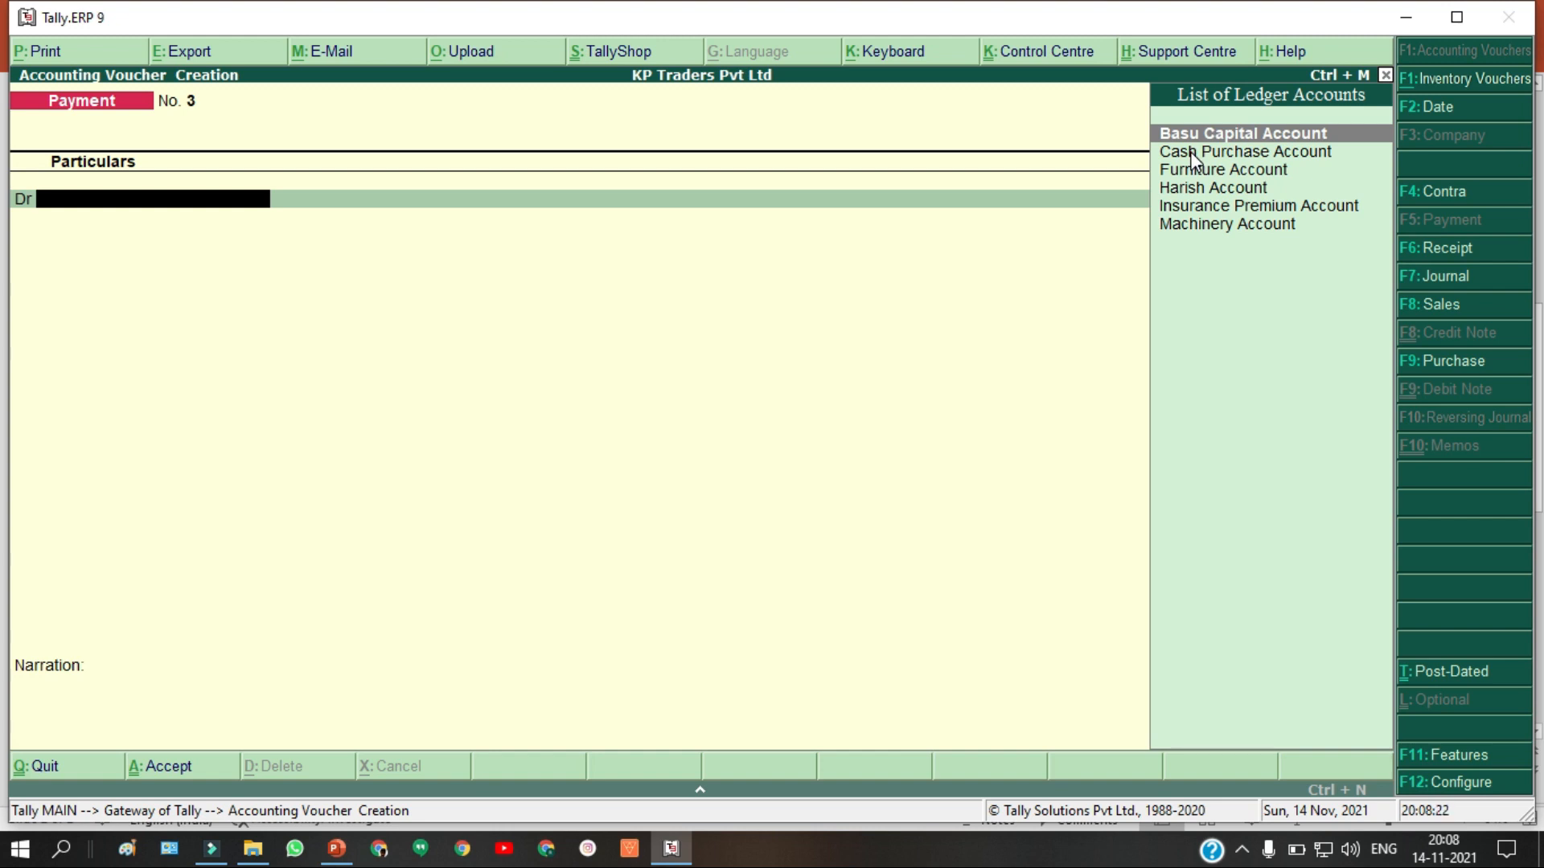
Step: Leave voucher entry and examine the company's Balance Sheet in detailed and condensed form, returning to the Gateway of Tally
click(986, 496)
key(Escape)
key(y)
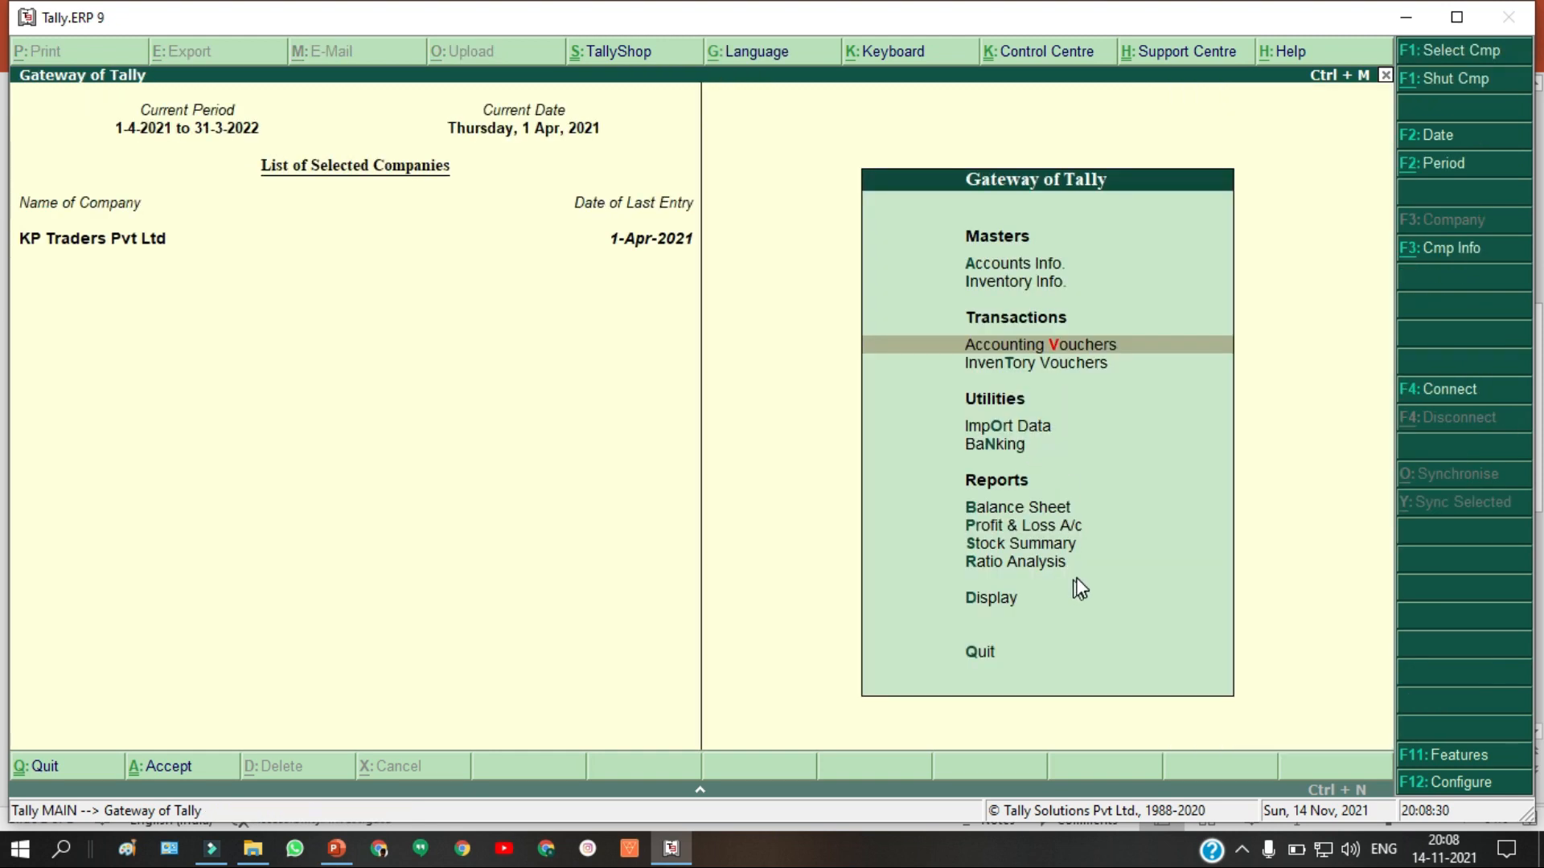
click(997, 508)
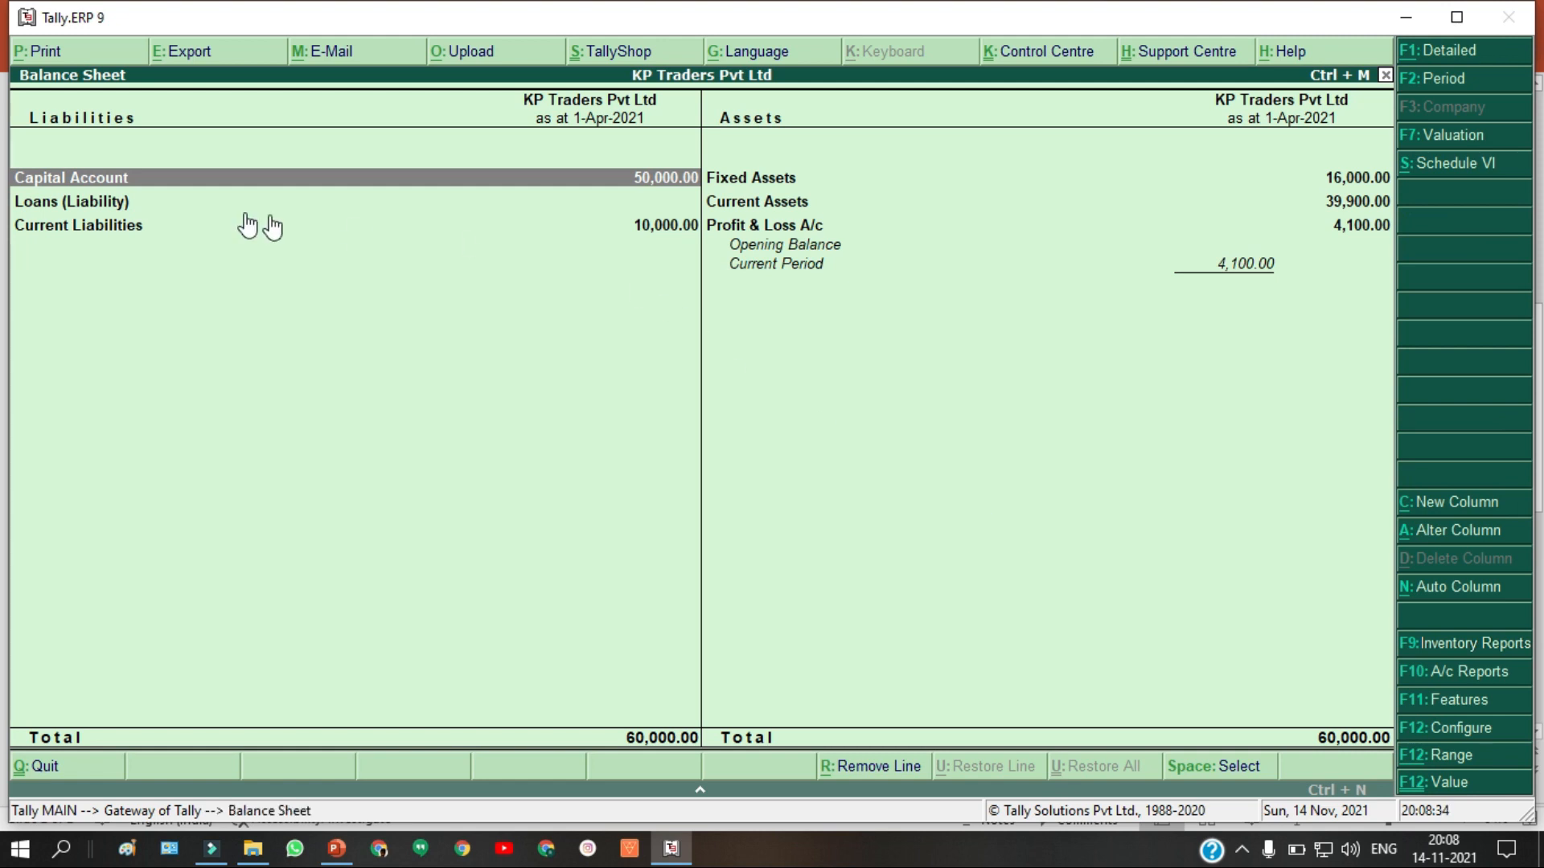
click(1434, 52)
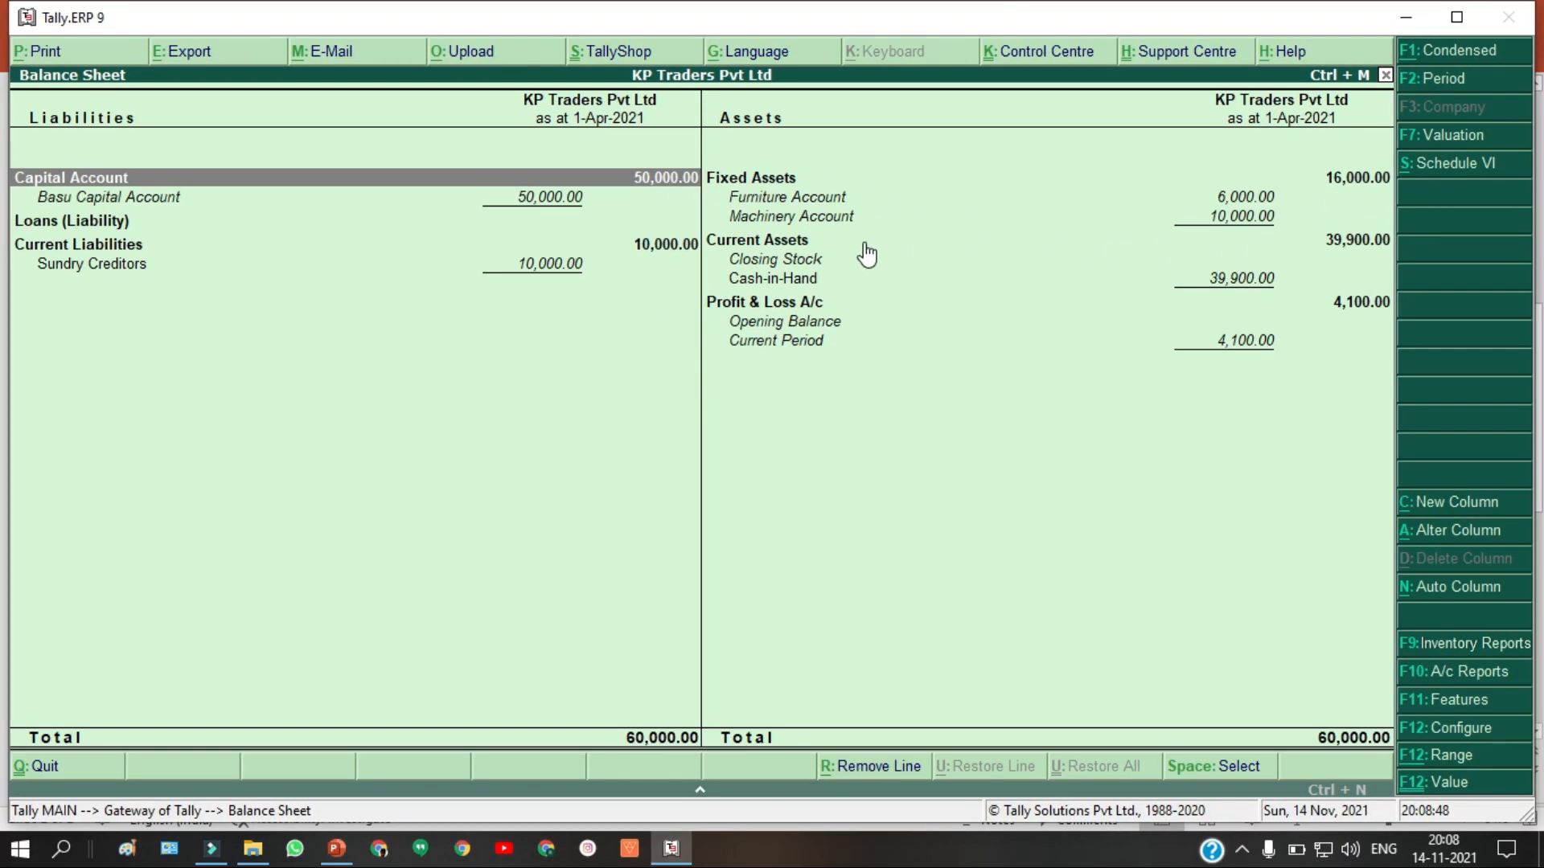
click(1479, 54)
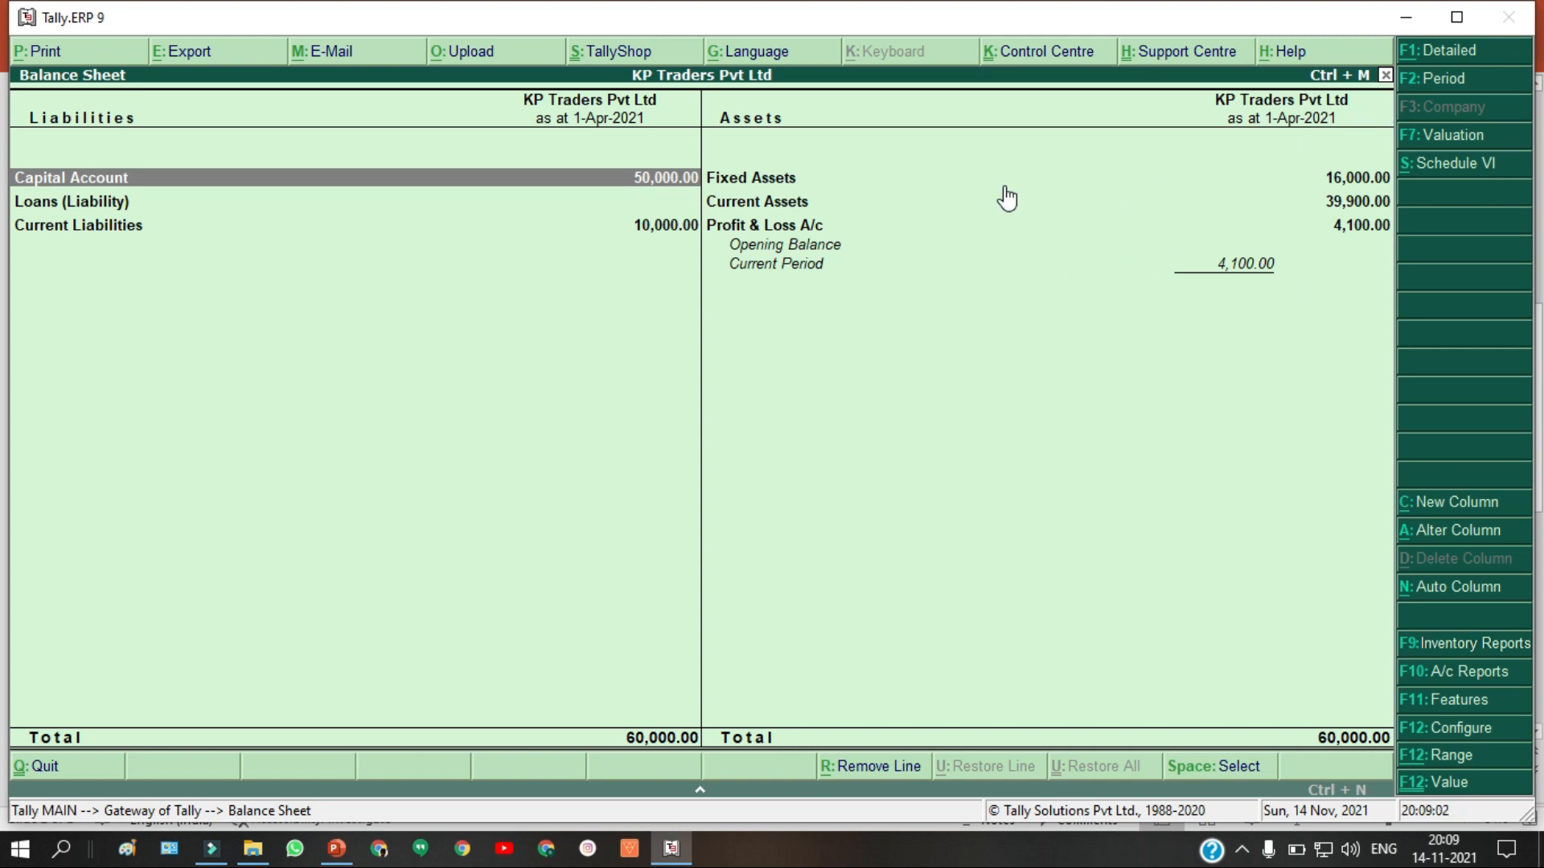
key(Escape)
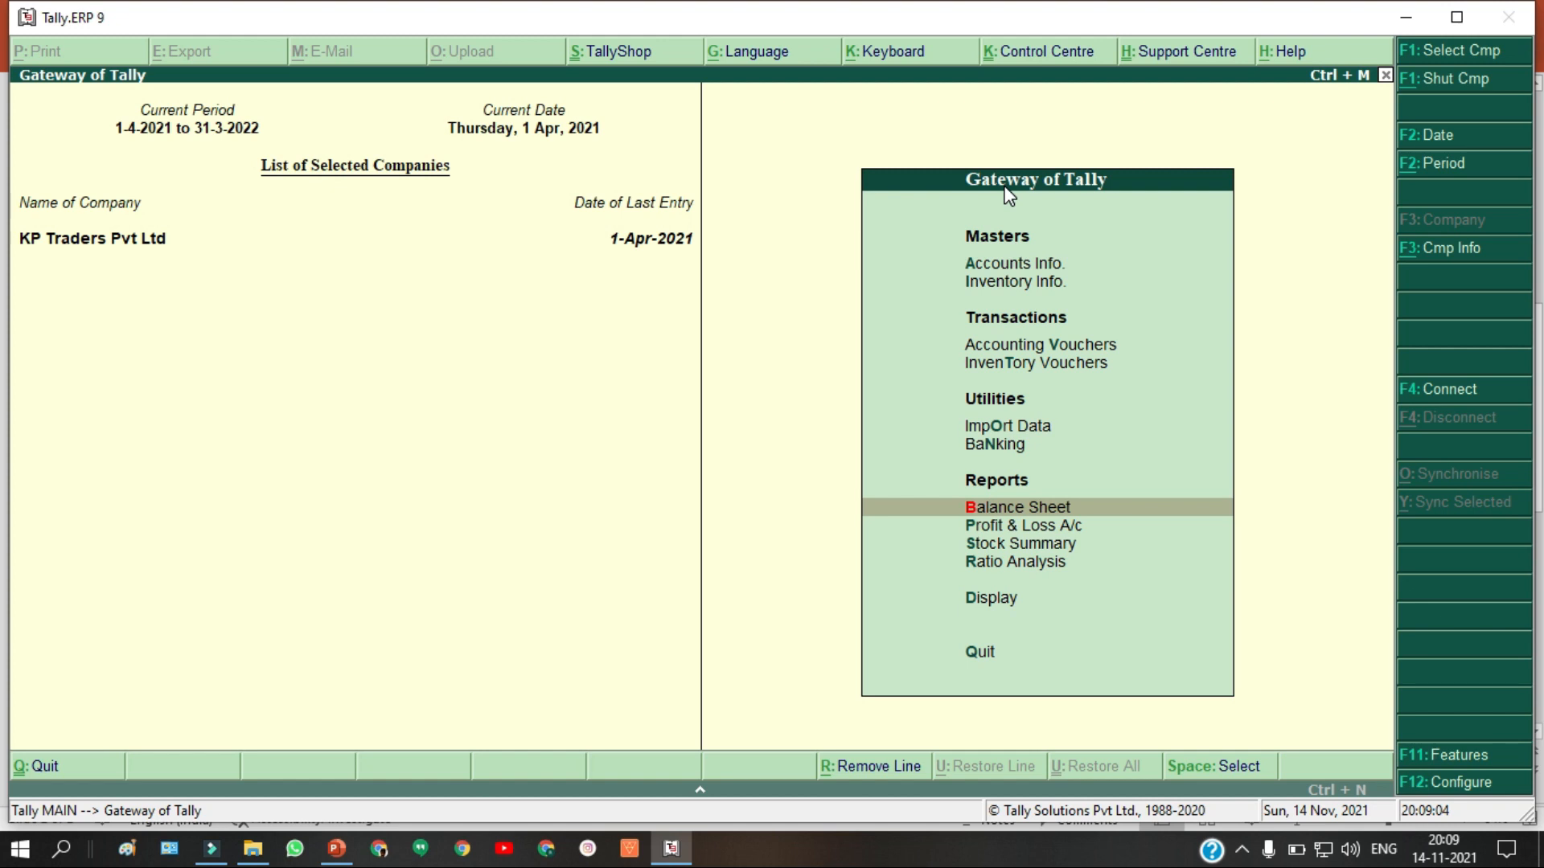